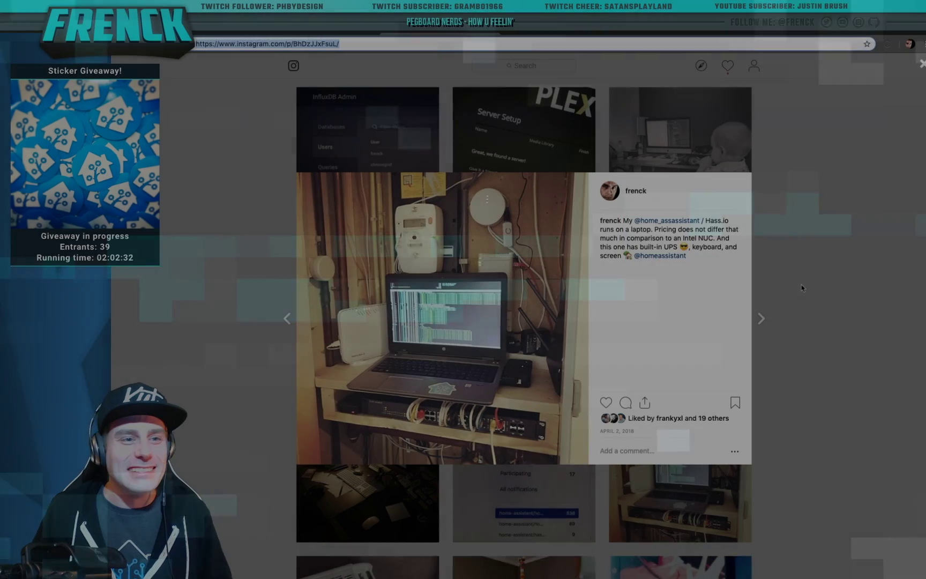
# Close the Instagram post about running Home Assistant on a laptop to get back to the profile grid
pyautogui.click(909, 70)
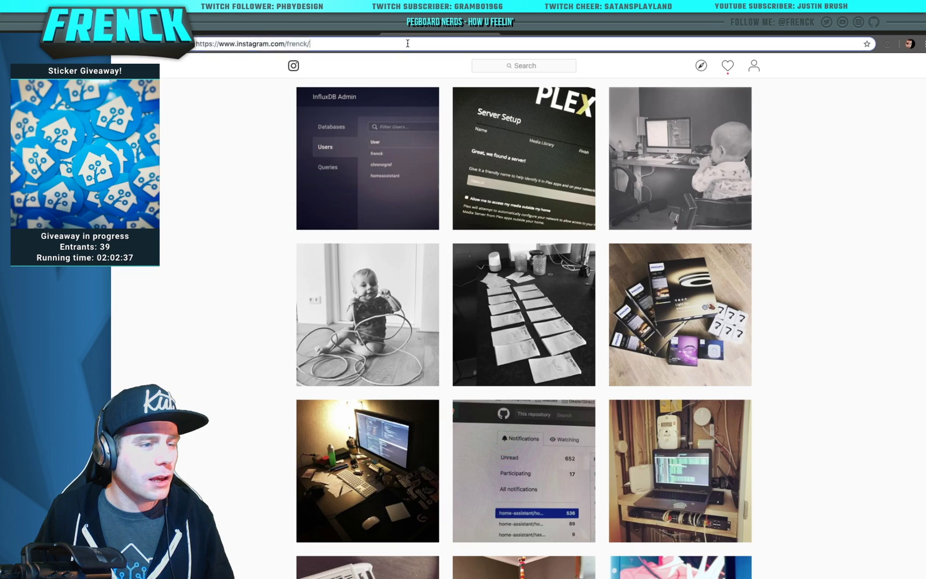
# Load Home Assistant at 192.168.5.163:8123 in the browser
pyautogui.click(409, 43)
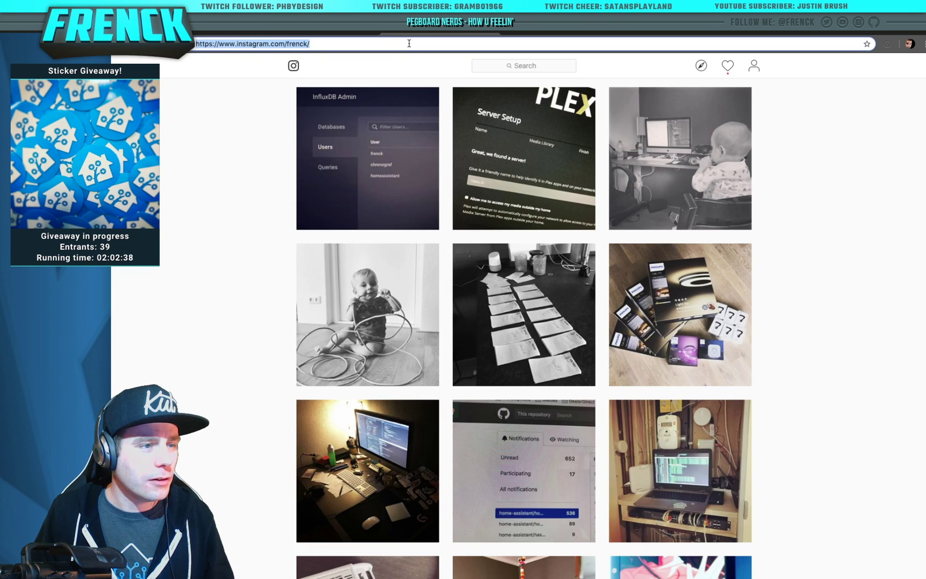
pyautogui.write('192.1')
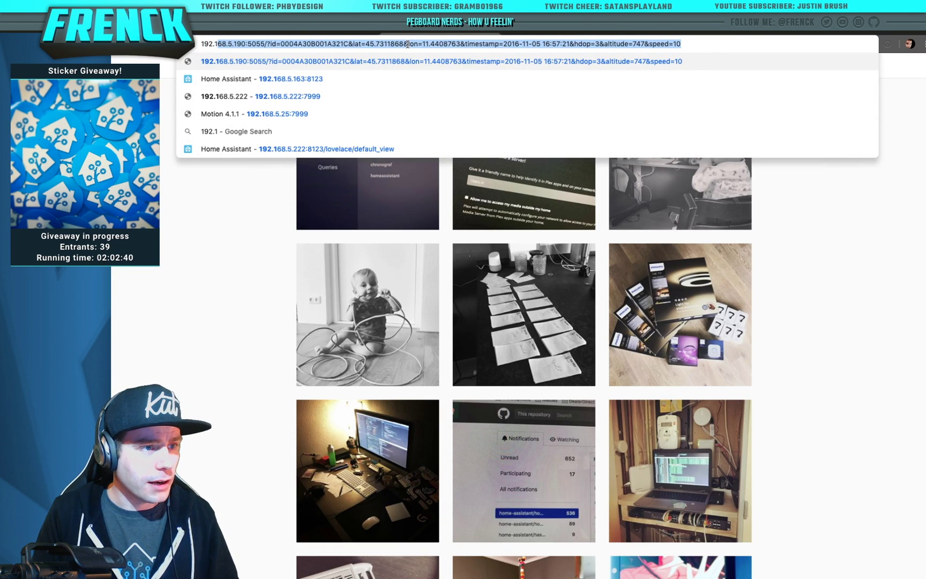
pyautogui.press('End')
pyautogui.hotkey('ctrl', 'shift', 'Left')
pyautogui.hotkey('ctrl', 'shift', 'Left')
pyautogui.hotkey('ctrl', 'shift', 'Left')
pyautogui.hotkey('ctrl', 'shift', 'Left')
pyautogui.hotkey('ctrl', 'shift', 'Left')
pyautogui.hotkey('ctrl', 'shift', 'Left')
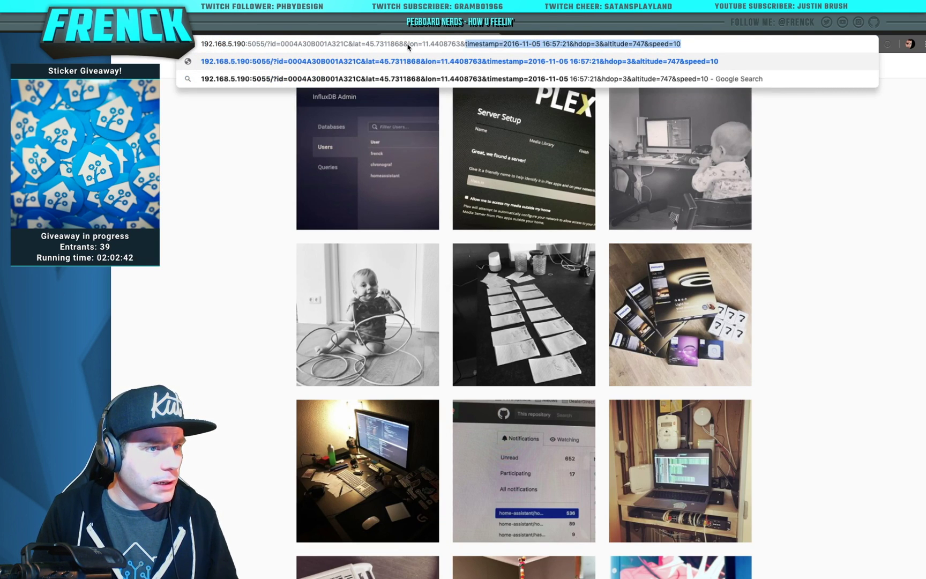
pyautogui.hotkey('ctrl', 'shift', 'Left')
pyautogui.hotkey('ctrl', 'shift', 'Left')
pyautogui.hotkey('ctrl', 'shift', 'Left')
pyautogui.hotkey('ctrl', 'shift', 'Left')
pyautogui.hotkey('ctrl', 'shift', 'Left')
pyautogui.hotkey('ctrl', 'shift', 'Left')
pyautogui.hotkey('ctrl', 'shift', 'Left')
pyautogui.hotkey('ctrl', 'shift', 'Left')
pyautogui.hotkey('shift', 'Right')
pyautogui.hotkey('shift', 'Right')
pyautogui.hotkey('shift', 'Right')
pyautogui.hotkey('shift', 'Right')
pyautogui.hotkey('shift', 'Right')
pyautogui.hotkey('shift', 'Right')
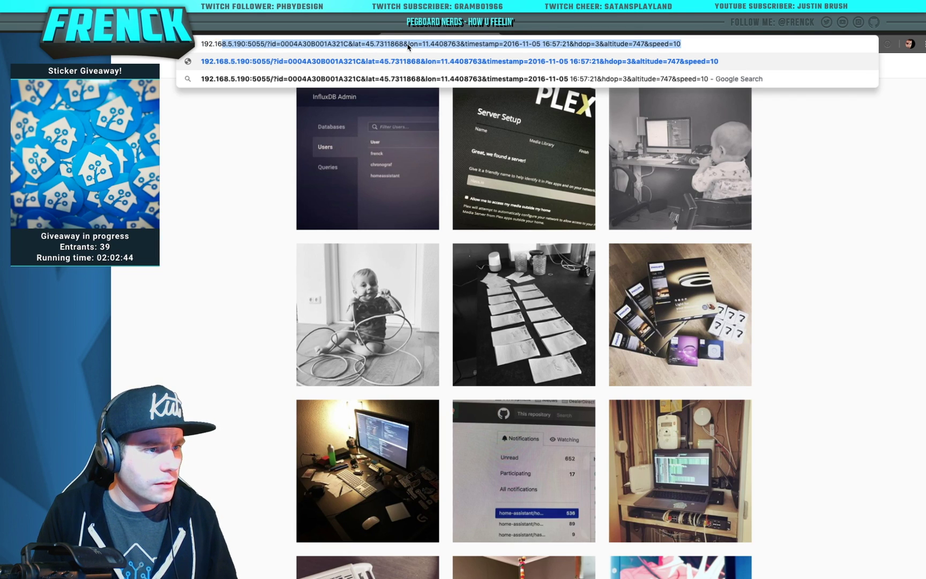
pyautogui.hotkey('shift', 'Right')
pyautogui.hotkey('shift', 'Right')
pyautogui.hotkey('shift', 'Right')
pyautogui.write('163')
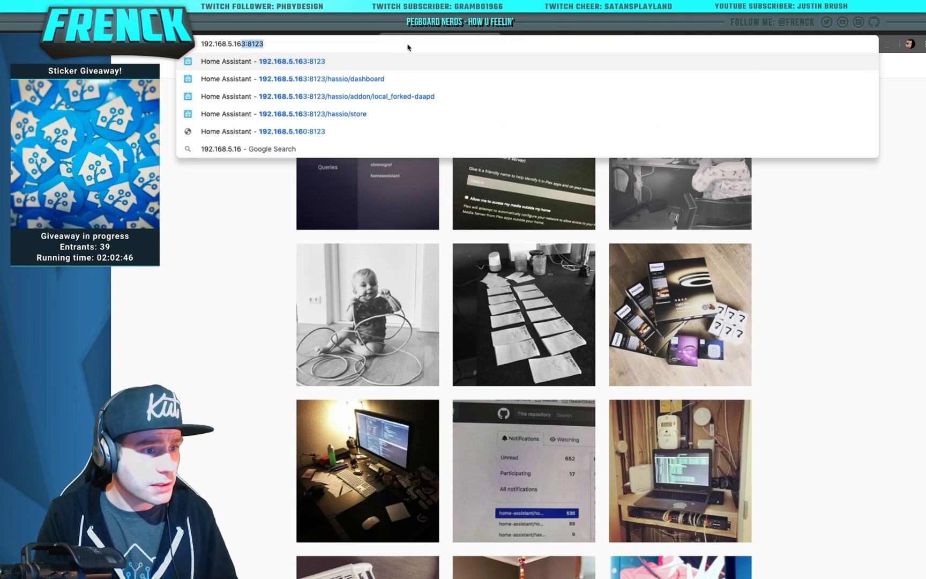
pyautogui.press('Return')
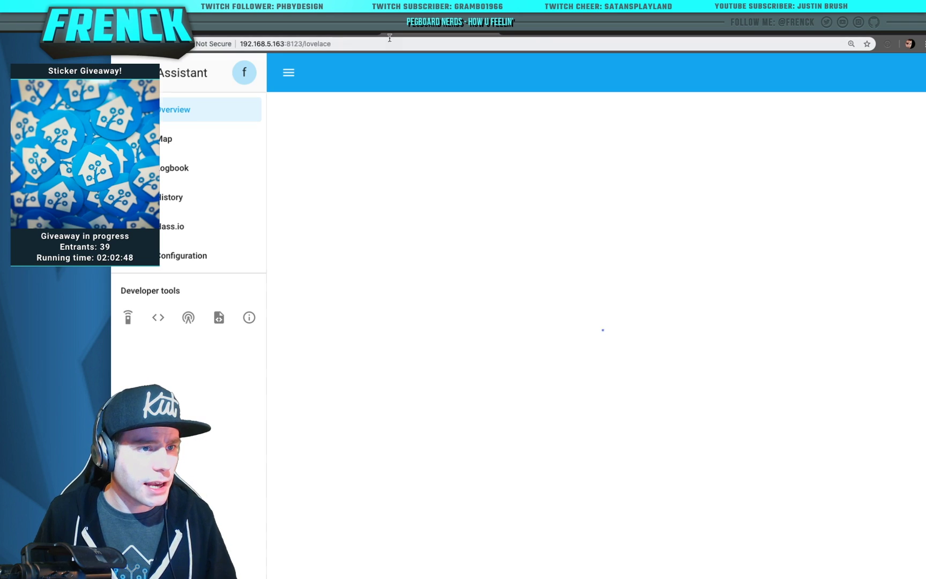
# Install the InfluxDB add-on from the Hass.io Add-on Store
pyautogui.click(252, 227)
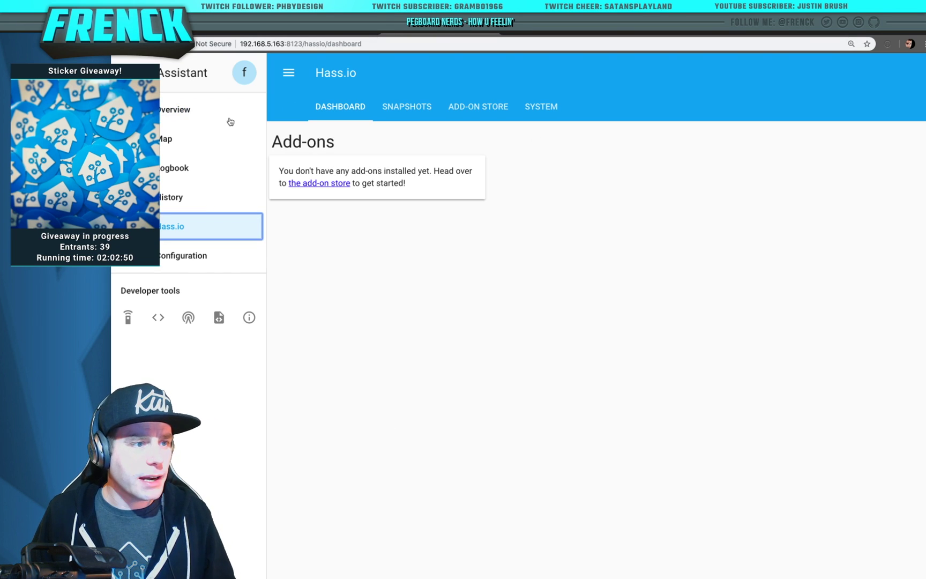
pyautogui.click(506, 109)
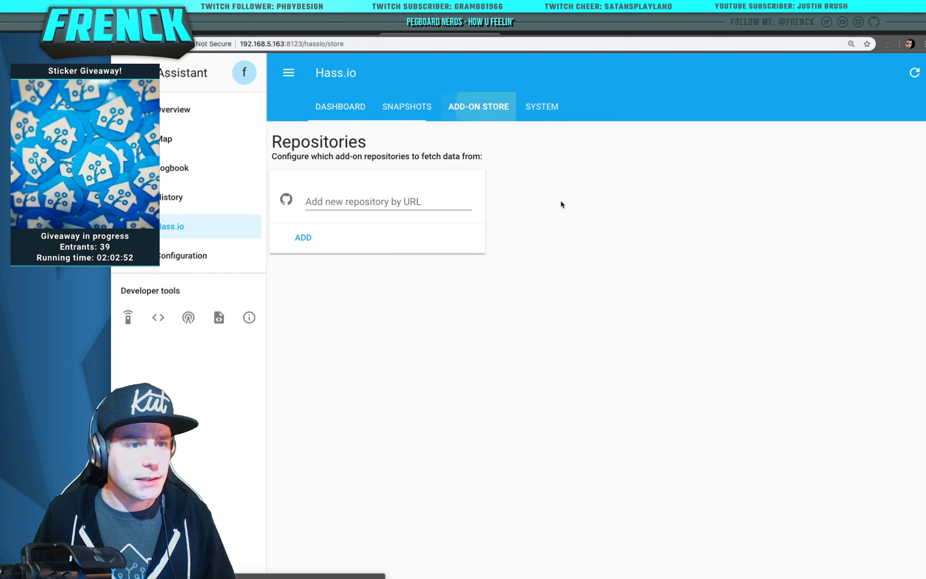
pyautogui.scroll(-15, 761, 283)
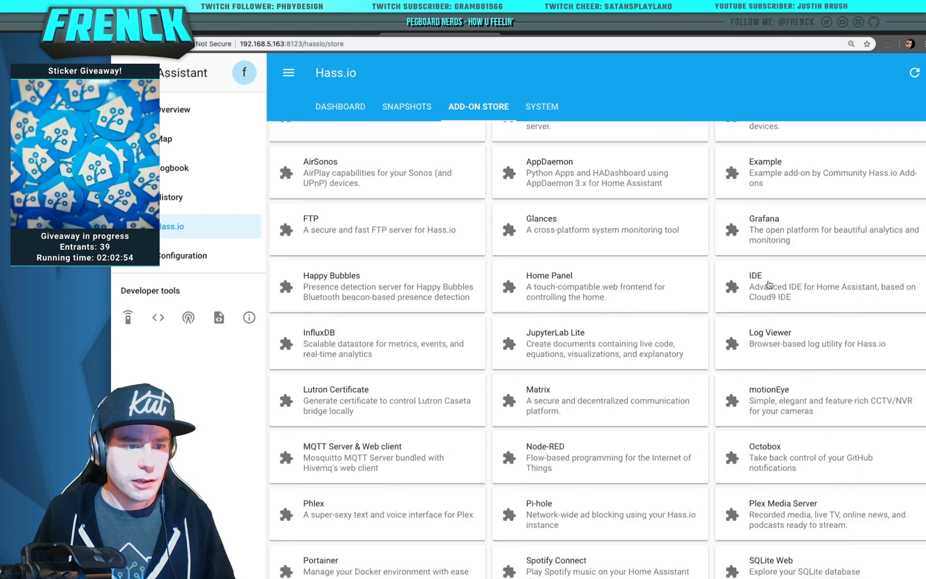
pyautogui.scroll(3, 764, 284)
pyautogui.scroll(-3, 767, 283)
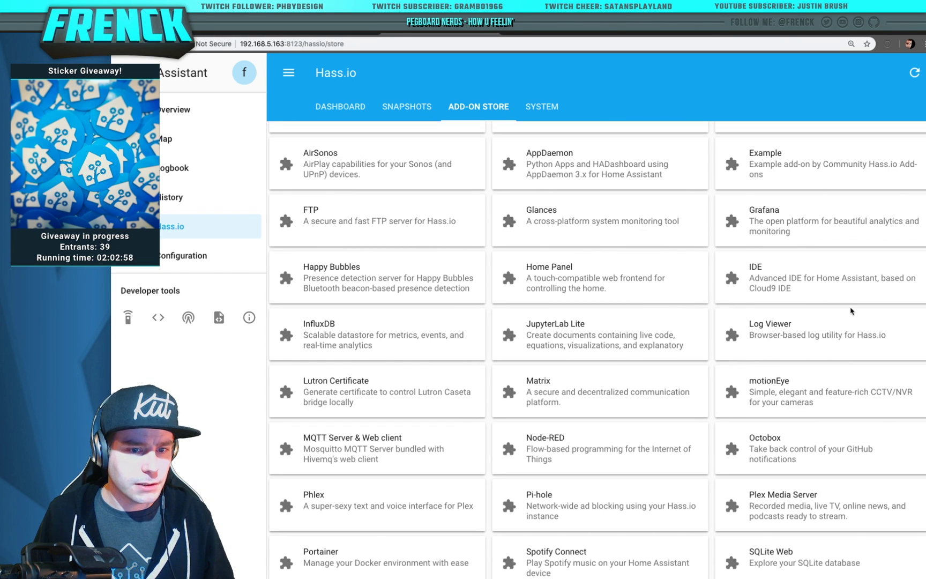
pyautogui.click(361, 331)
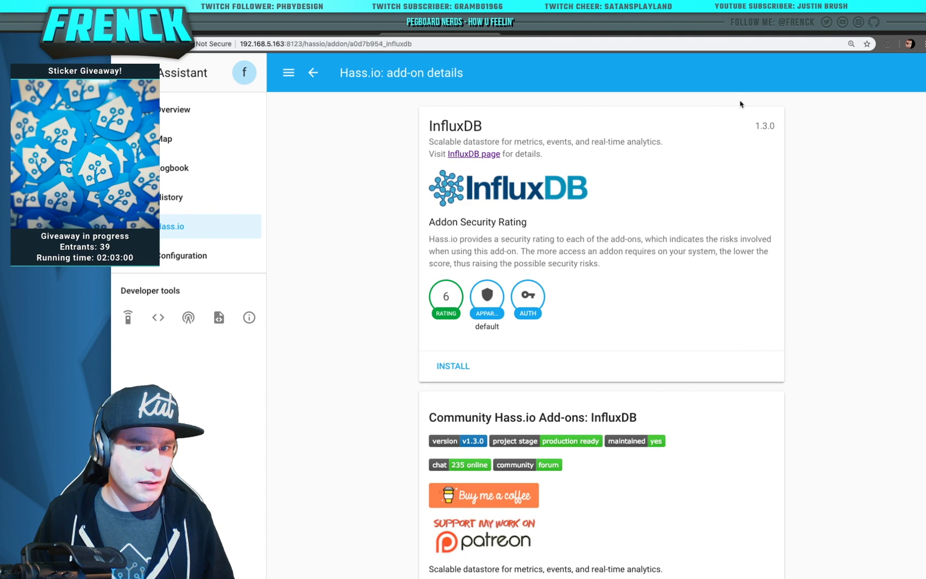
pyautogui.tripleClick(810, 138)
pyautogui.click(468, 372)
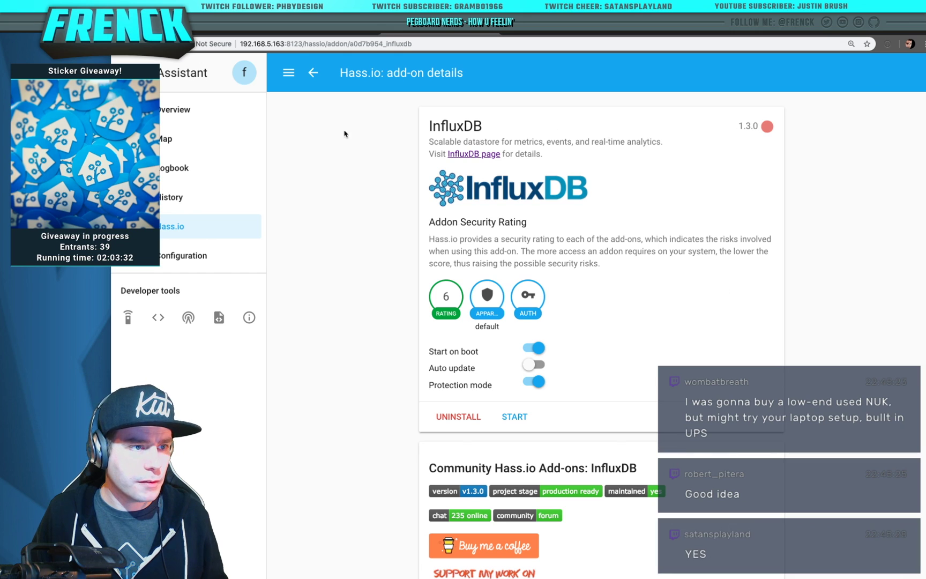
# Install the Grafana add-on from the Add-on Store
pyautogui.click(288, 37)
pyautogui.click(453, 41)
pyautogui.click(236, 228)
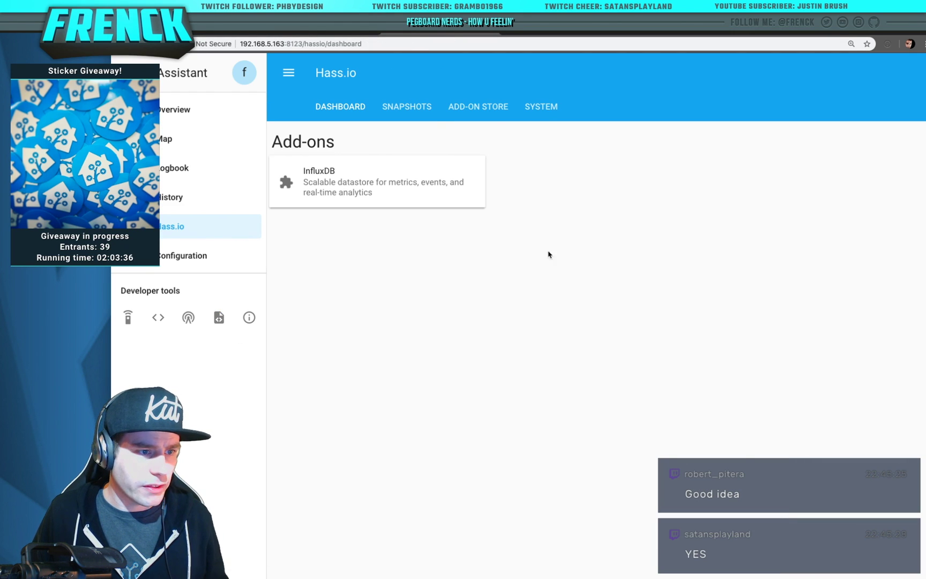
pyautogui.click(496, 110)
pyautogui.scroll(-10, 696, 375)
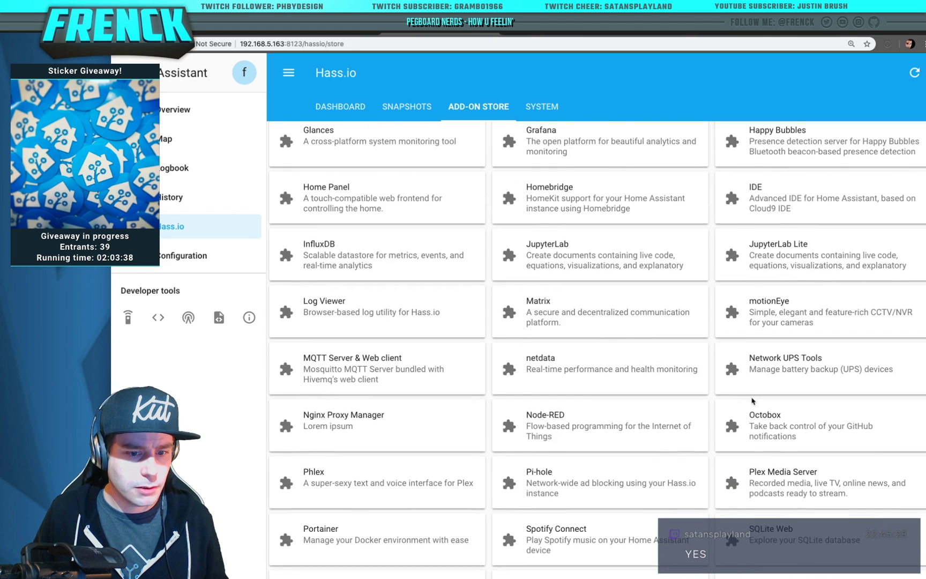
pyautogui.scroll(-15, 755, 402)
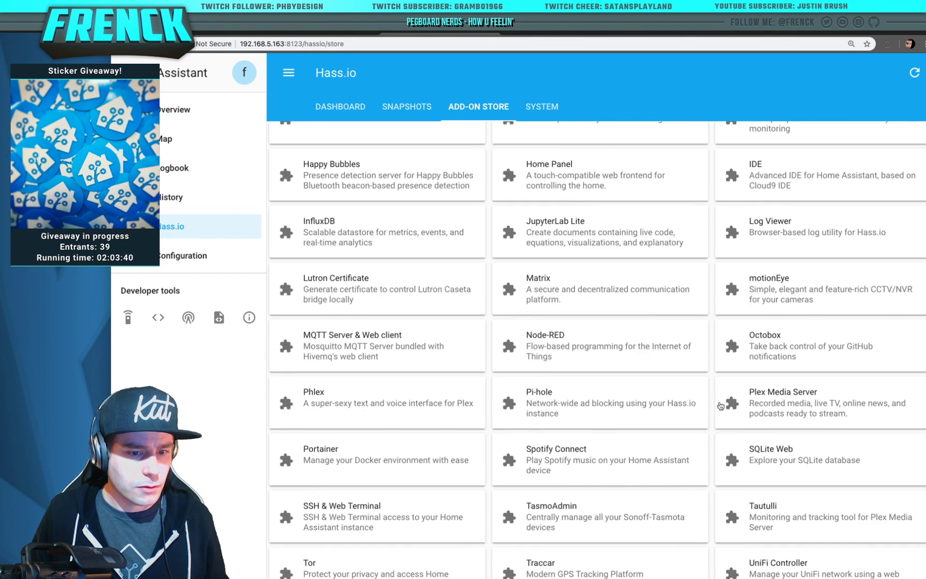
pyautogui.scroll(2, 802, 194)
pyautogui.click(803, 194)
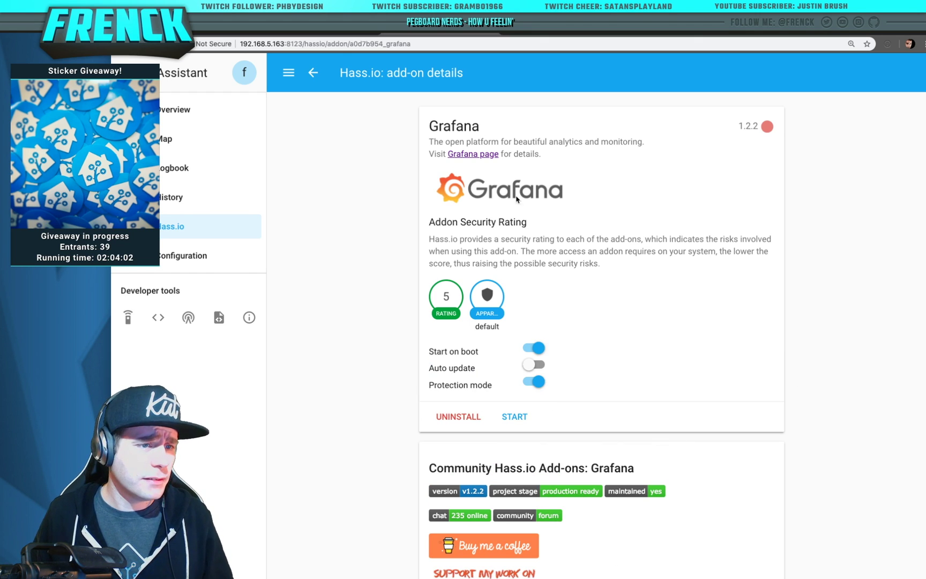
# Install the Glances add-on as well
pyautogui.click(313, 73)
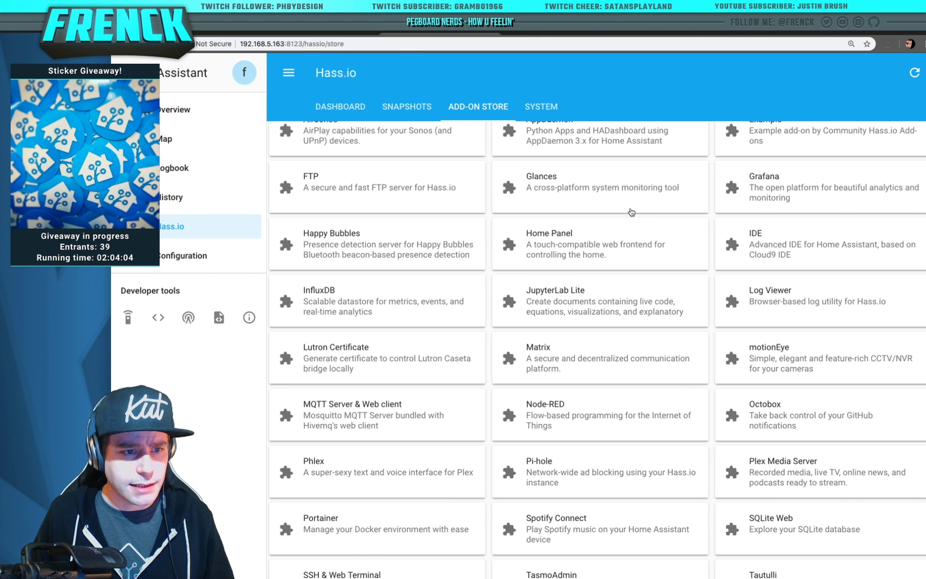
pyautogui.click(600, 193)
pyautogui.click(453, 365)
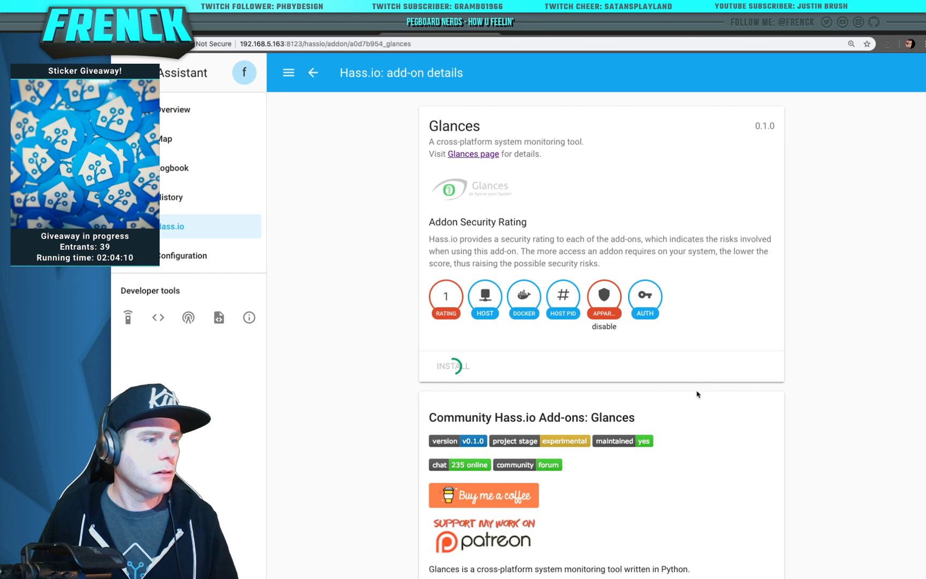
# Install IDE 0.8.0, then view the dashboard listing Glances, Grafana, IDE and InfluxDB
pyautogui.click(314, 75)
pyautogui.click(774, 252)
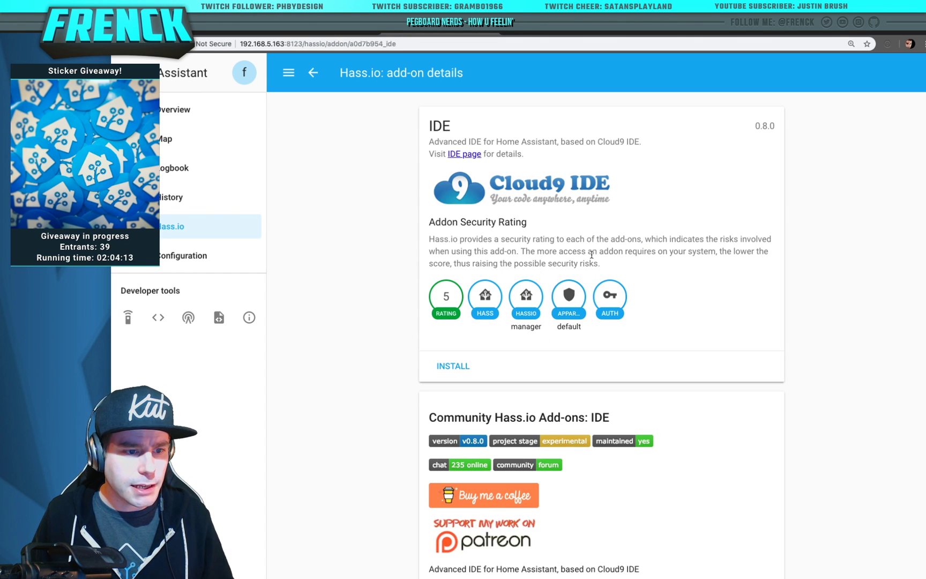
pyautogui.click(453, 367)
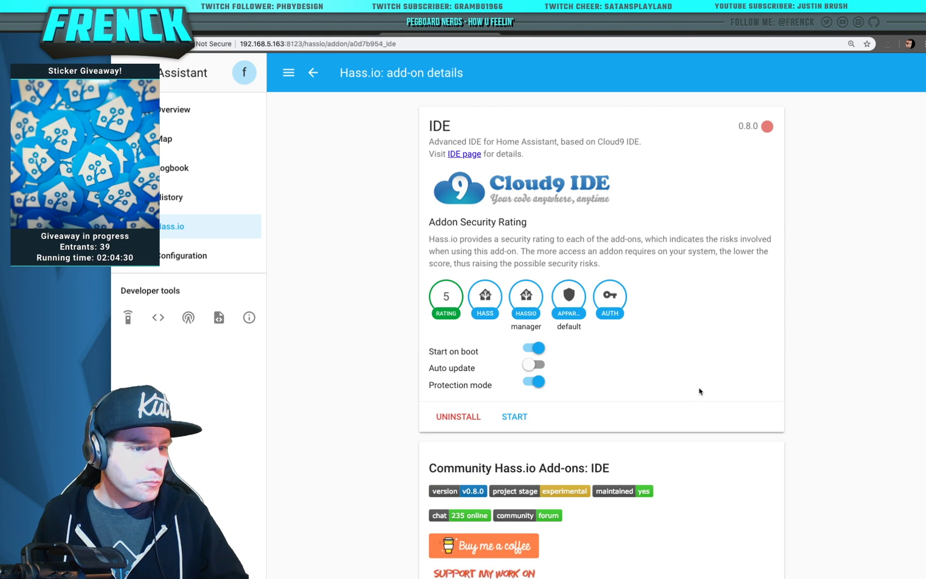
pyautogui.click(313, 72)
pyautogui.click(354, 117)
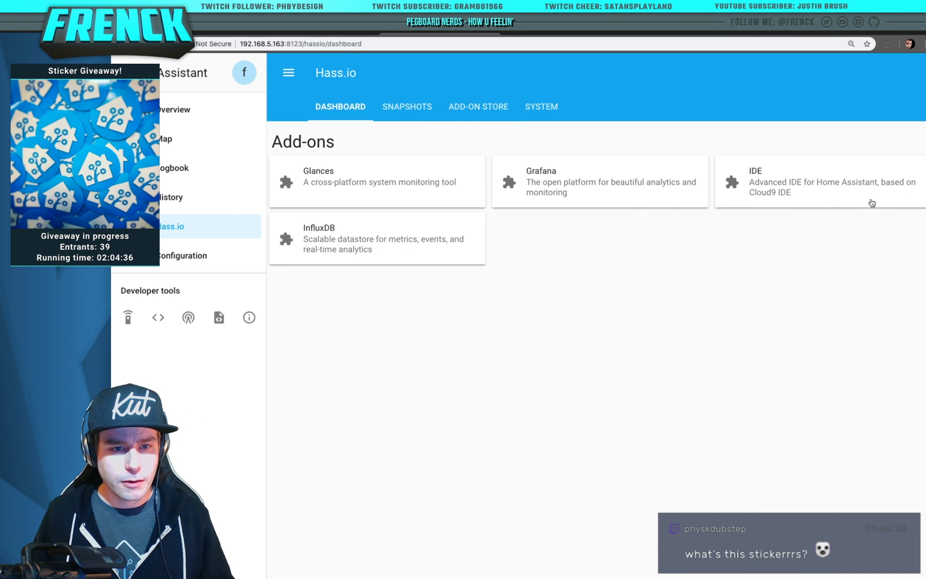
# Set ssl to false in the IDE add-on config and save it
pyautogui.click(871, 201)
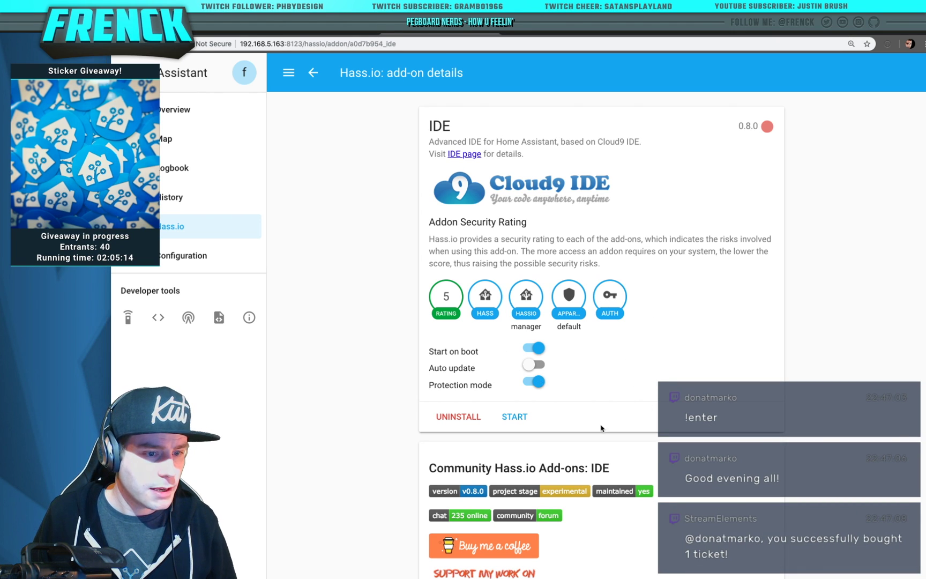
pyautogui.scroll(-15, 575, 409)
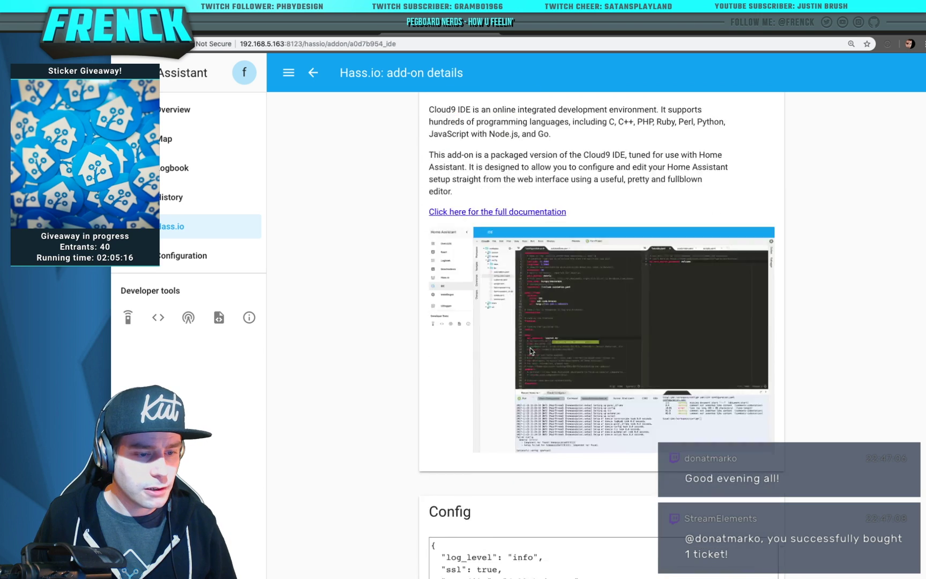
pyautogui.doubleClick(487, 337)
pyautogui.write('false')
pyautogui.click(750, 430)
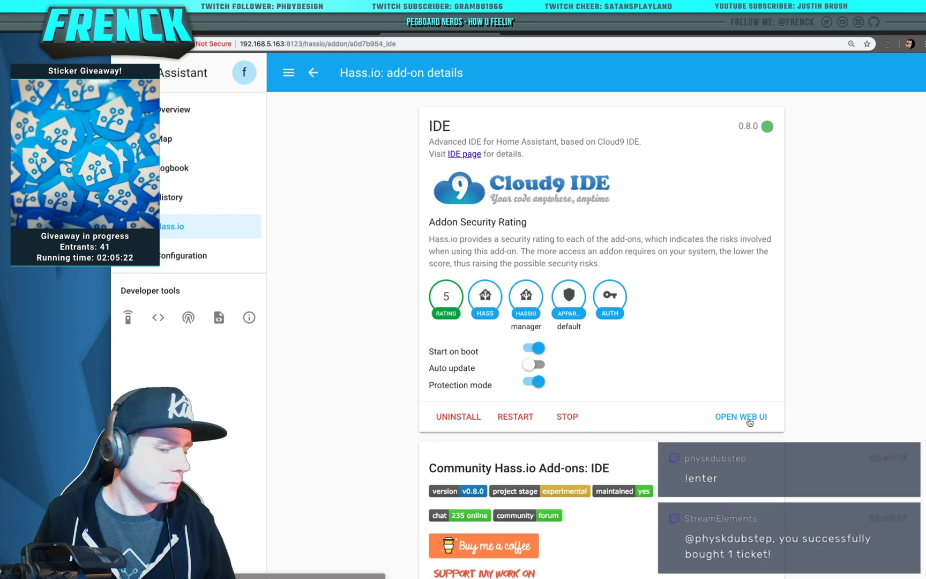
# Refresh the IDE add-on log until its startup output appears
pyautogui.scroll(-10, 551, 519)
pyautogui.click(460, 546)
pyautogui.scroll(-4, 459, 544)
pyautogui.scroll(-3, 445, 553)
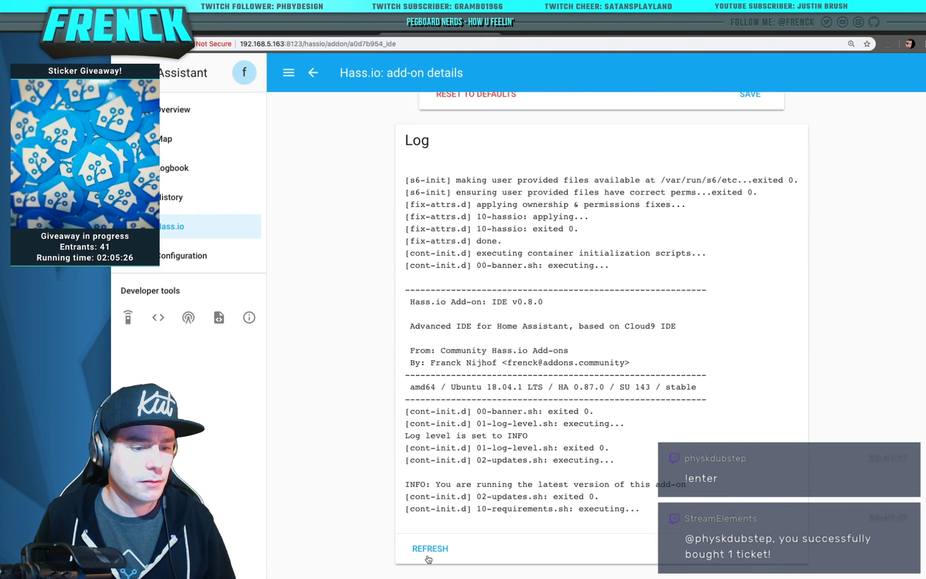
pyautogui.click(428, 548)
pyautogui.scroll(-5, 429, 552)
pyautogui.scroll(-3, 428, 552)
pyautogui.click(426, 548)
pyautogui.scroll(15, 641, 416)
# Open the IDE web UI and sign in with the username and password
pyautogui.click(757, 420)
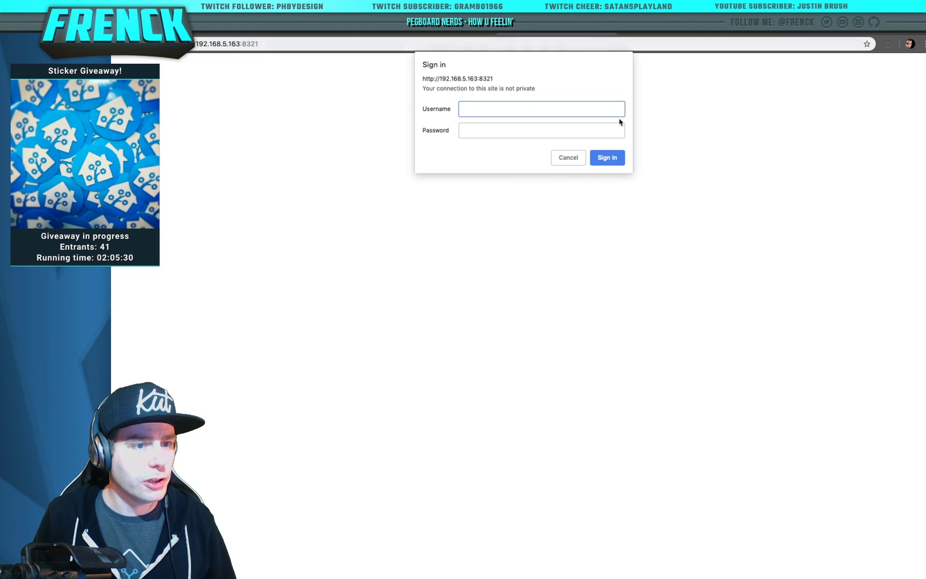
pyautogui.write('frenck')
pyautogui.press('Tab')
pyautogui.write('******')
pyautogui.press('Return')
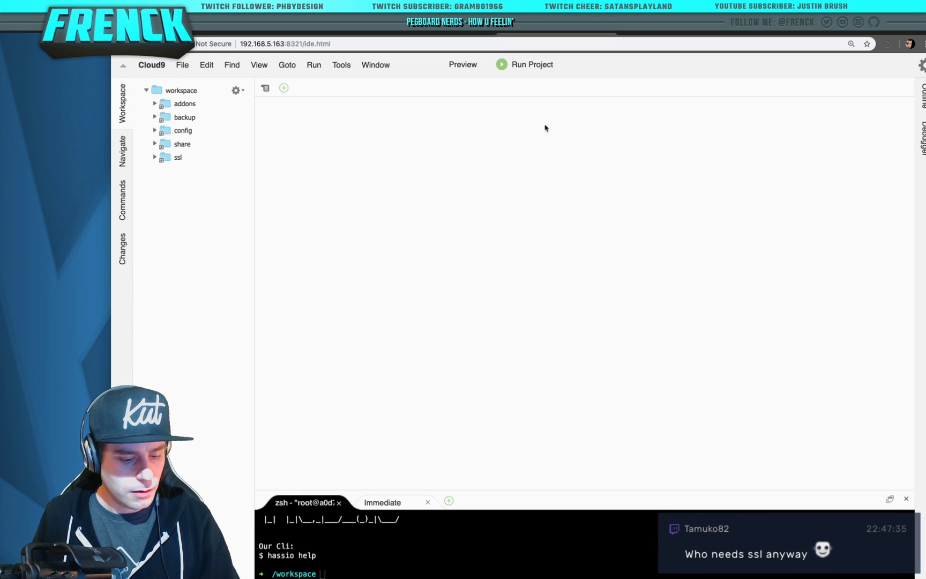
# Switch Cloud9 to Flat Dark with default colours and enlarge the terminal to show the banner
pyautogui.click(231, 65)
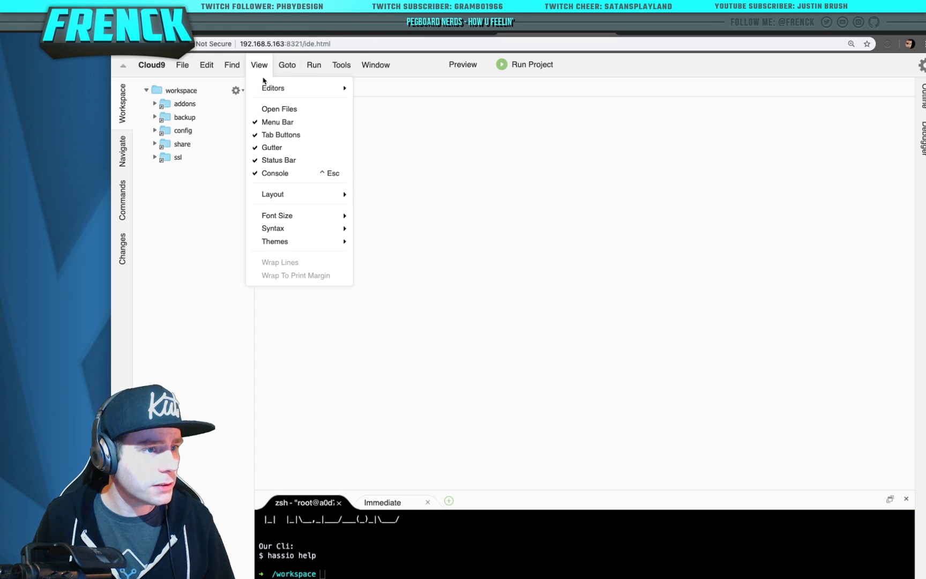
pyautogui.moveTo(312, 242)
pyautogui.moveTo(360, 249)
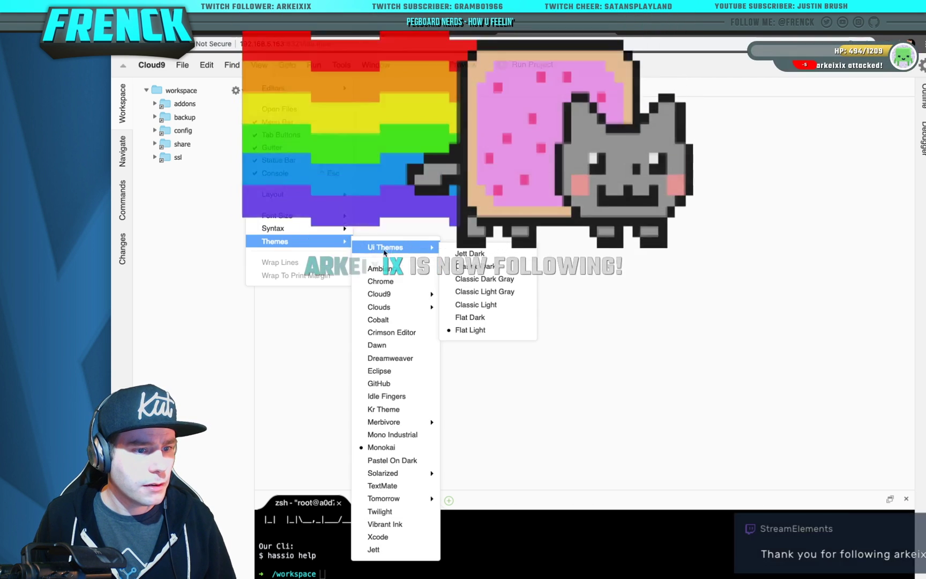
pyautogui.click(498, 317)
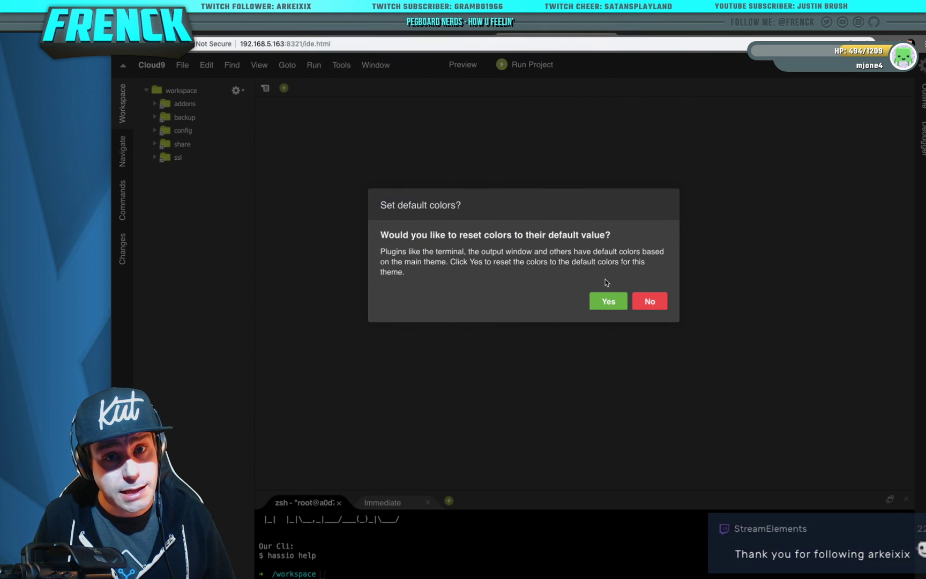
pyautogui.click(609, 299)
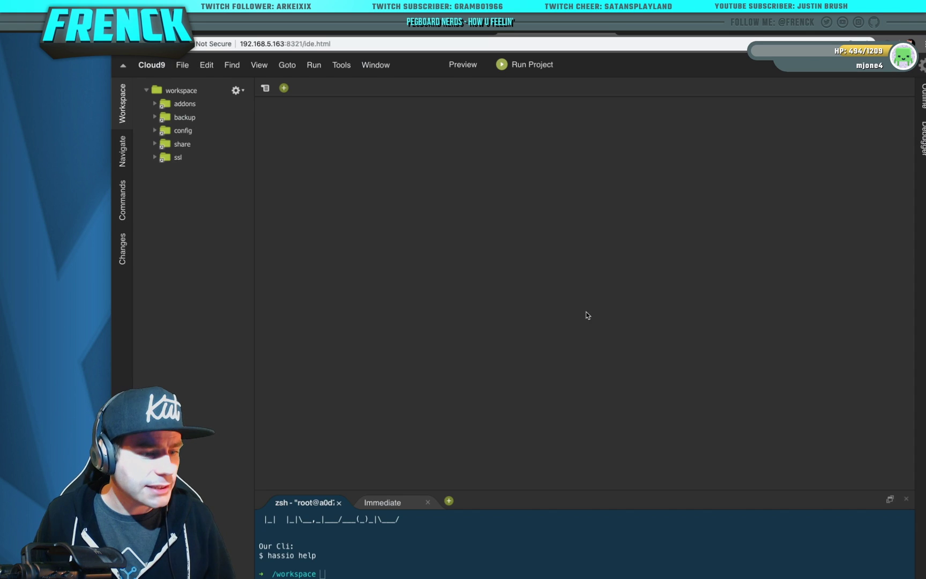
pyautogui.moveTo(579, 492); pyautogui.dragTo(589, 368)
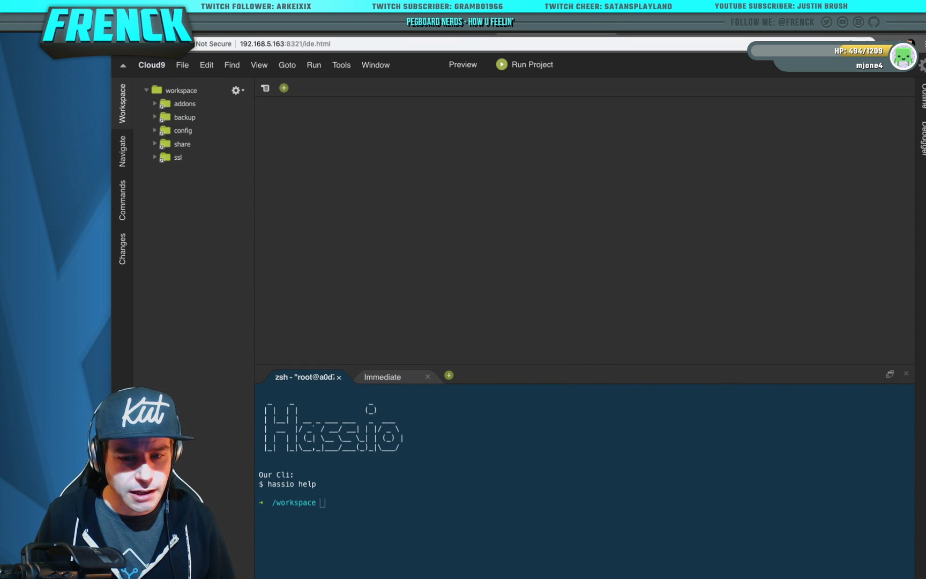
# Set ssl to false in the InfluxDB add-on config and save it
pyautogui.click(463, 34)
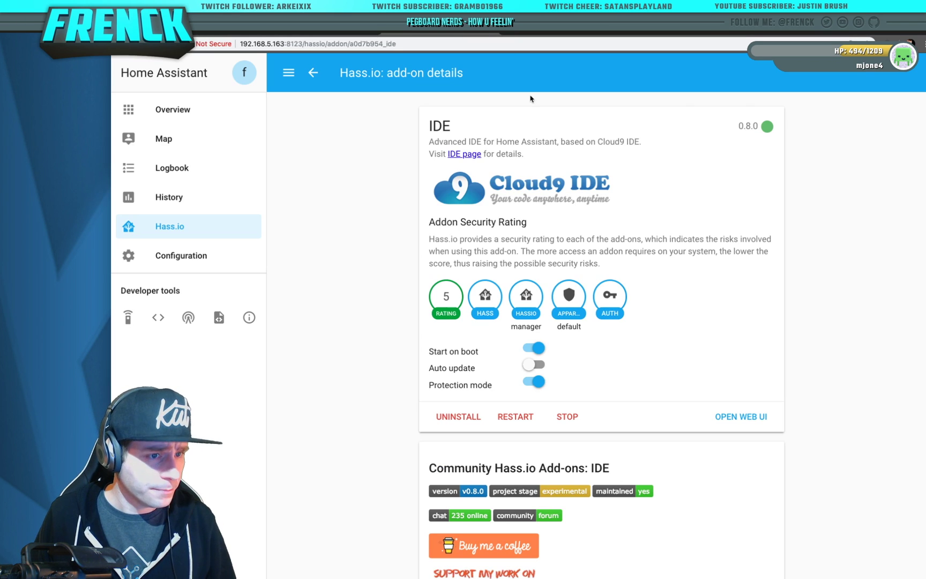
pyautogui.click(315, 72)
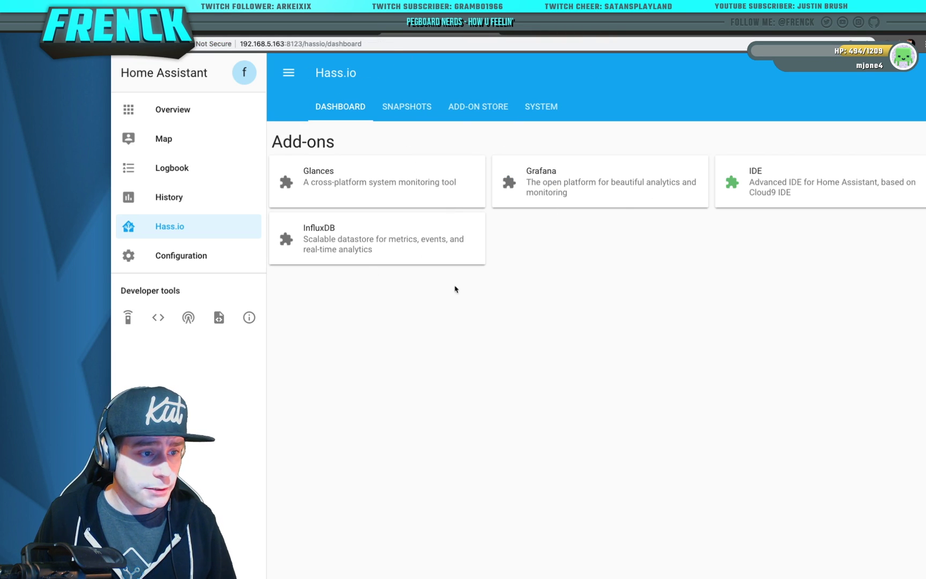
pyautogui.click(372, 231)
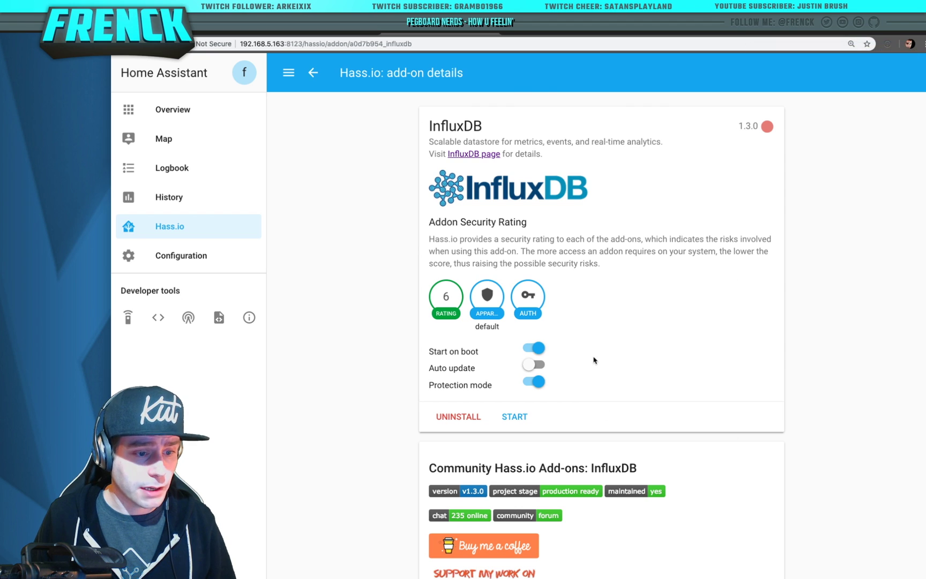
pyautogui.scroll(-10, 594, 359)
pyautogui.scroll(-8, 649, 362)
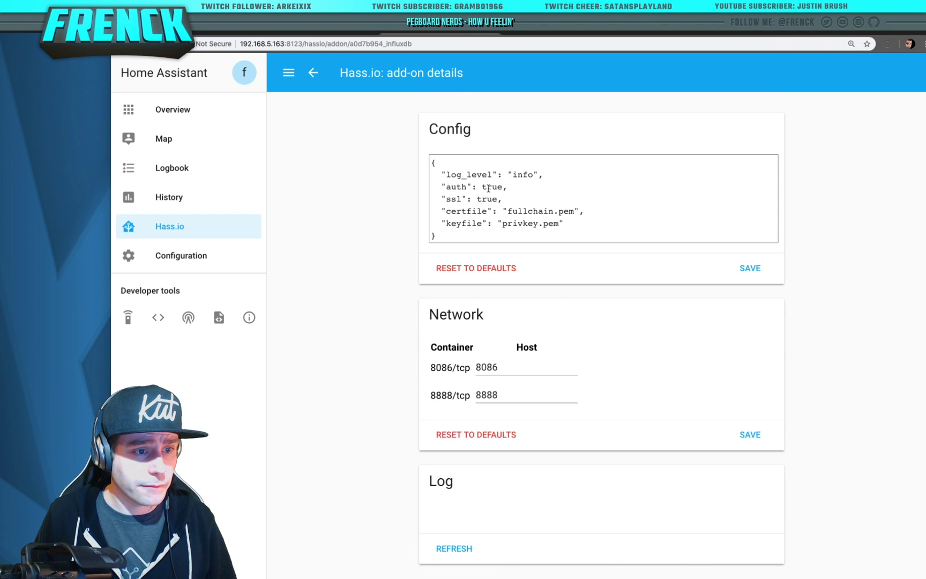
pyautogui.doubleClick(485, 198)
pyautogui.write('false')
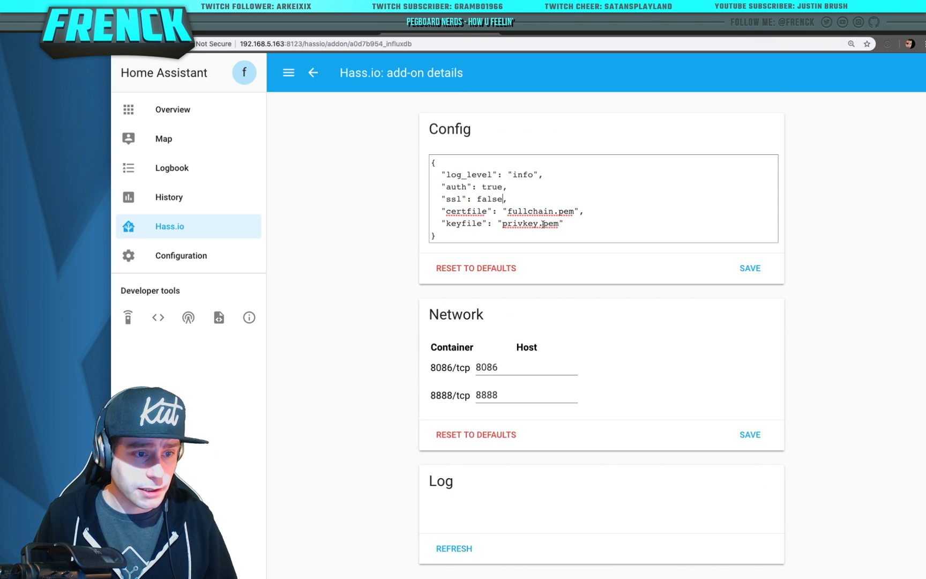
pyautogui.click(751, 272)
# Start InfluxDB and refresh its log until Kapacitor and Chronograf (port 8889) are running
pyautogui.scroll(15, 750, 275)
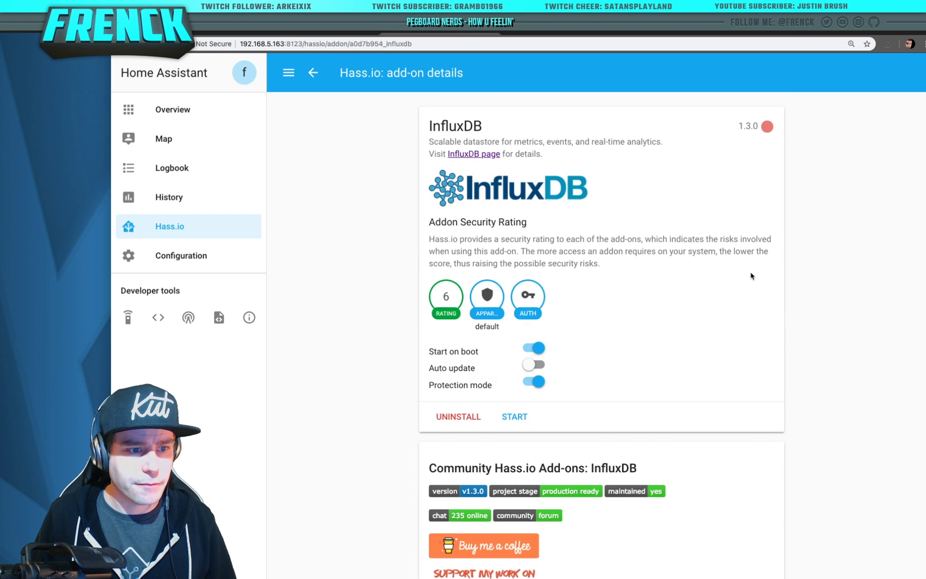
pyautogui.click(526, 416)
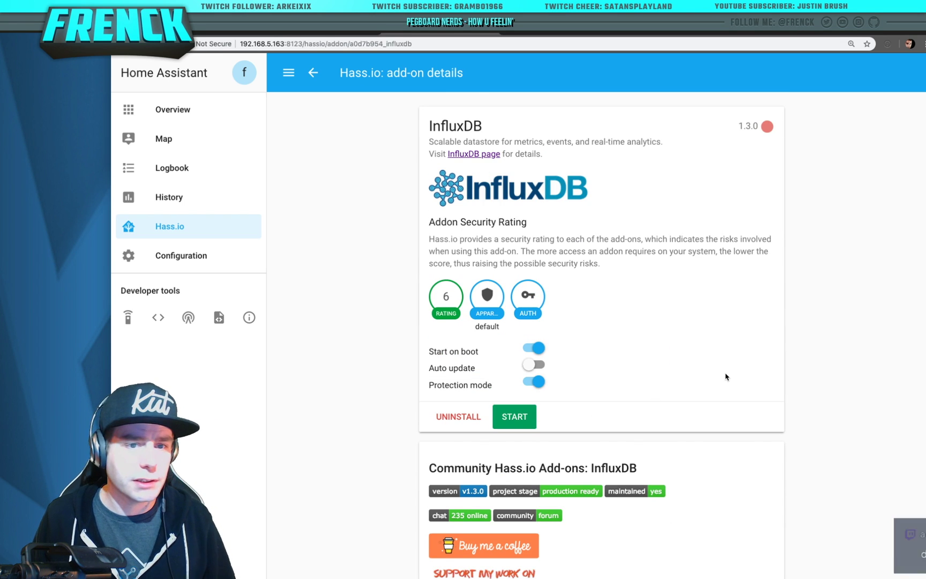
pyautogui.scroll(-15, 661, 460)
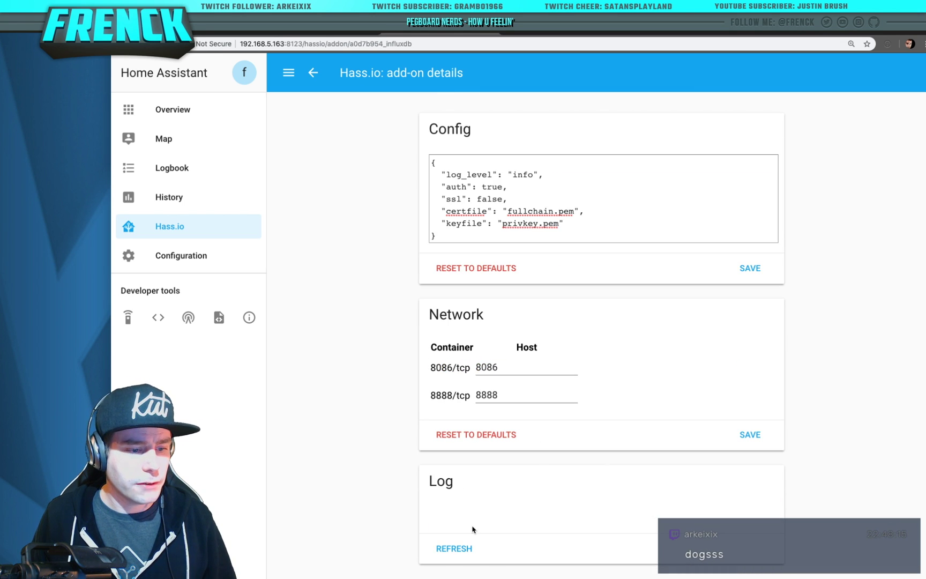
pyautogui.click(465, 555)
pyautogui.scroll(-5, 466, 554)
pyautogui.click(431, 551)
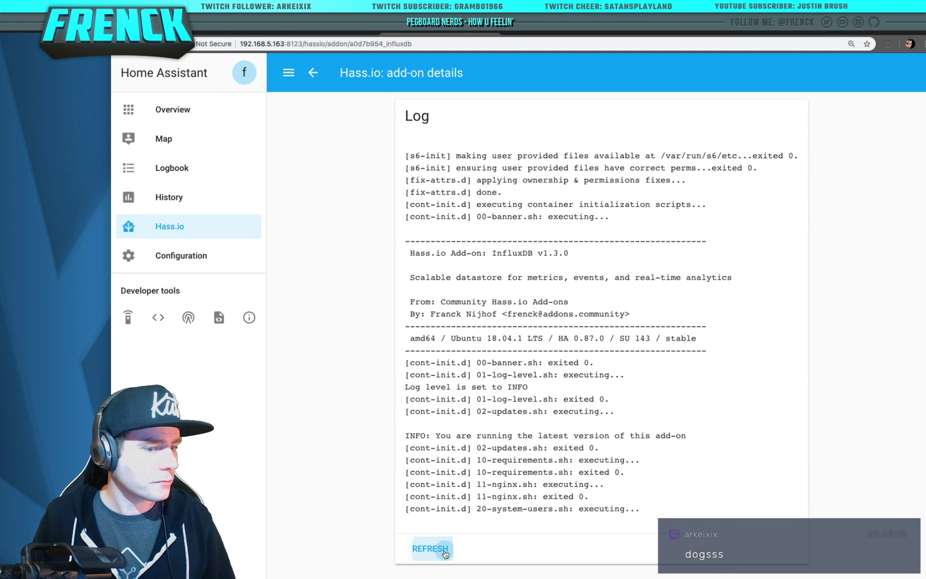
pyautogui.click(444, 553)
pyautogui.tripleClick(444, 547)
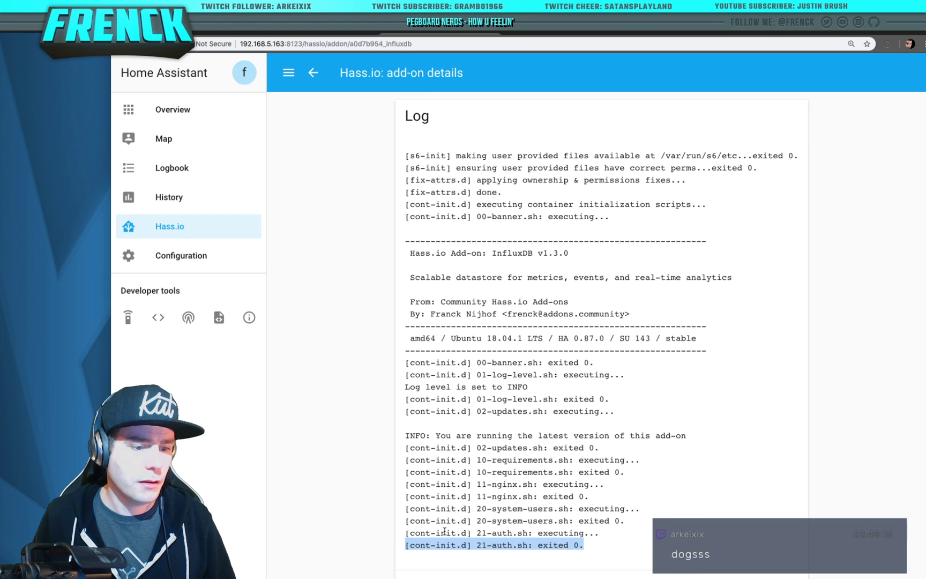
pyautogui.scroll(-1, 444, 533)
pyautogui.click(433, 560)
pyautogui.click(430, 560)
pyautogui.click(432, 553)
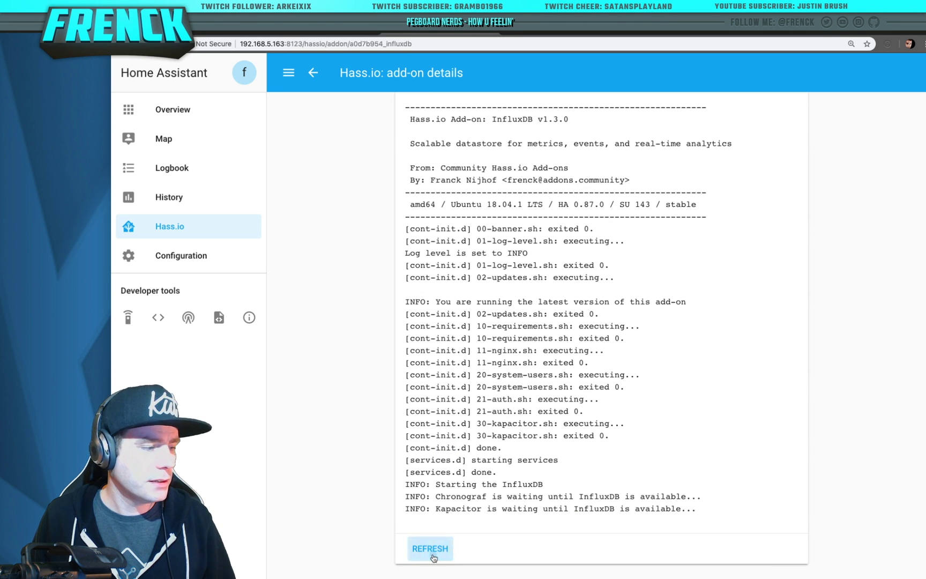
pyautogui.click(433, 558)
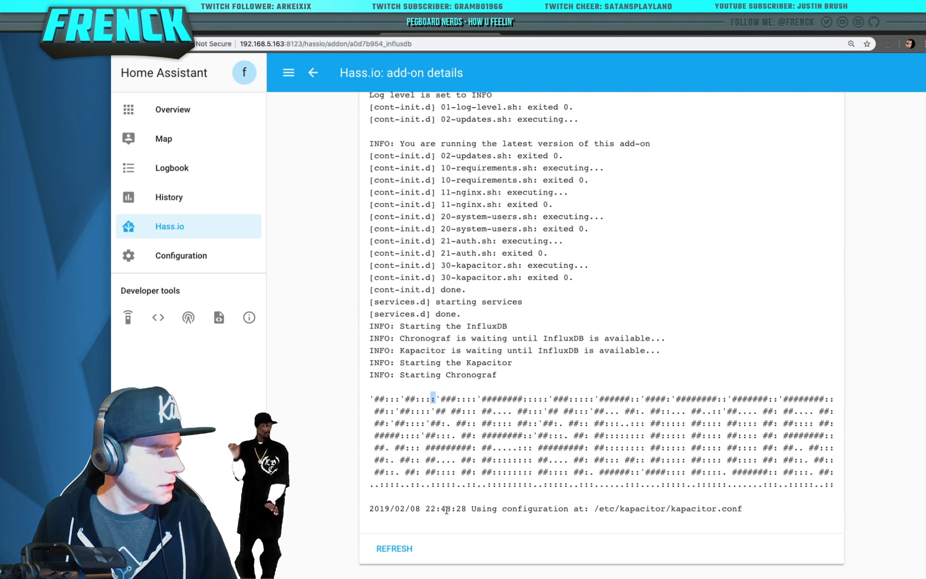
pyautogui.click(388, 547)
pyautogui.click(317, 547)
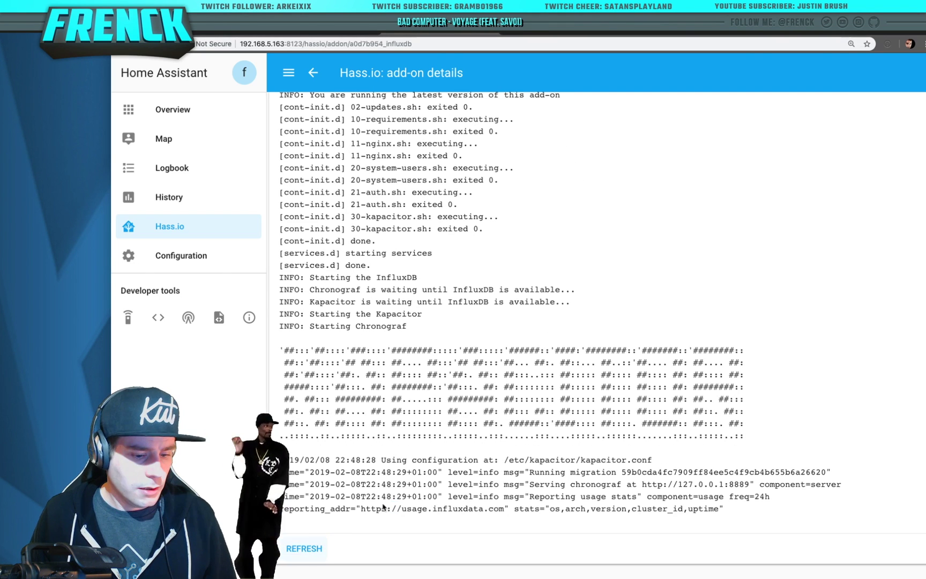
# Sign in to Chronograf via InfluxDB's web UI, then return to the Hass.io add-ons list
pyautogui.scroll(15, 572, 321)
pyautogui.click(761, 417)
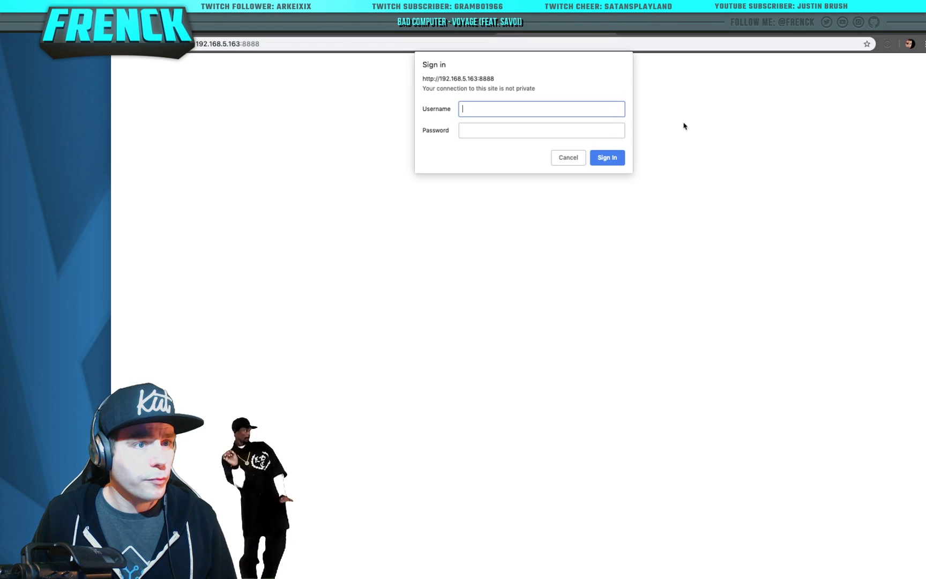
pyautogui.write('frenck')
pyautogui.press('Tab')
pyautogui.write('•••••')
pyautogui.click(607, 158)
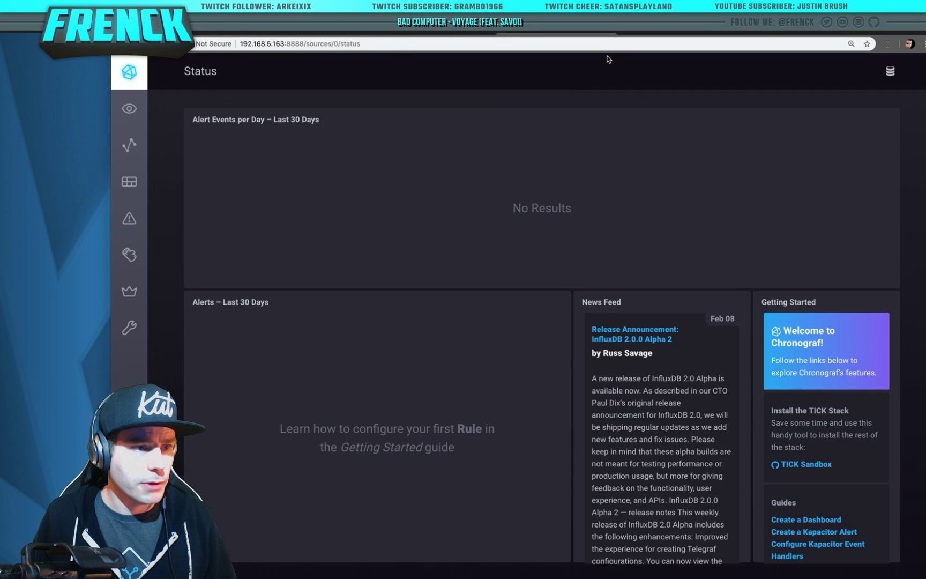
pyautogui.press('super+w')
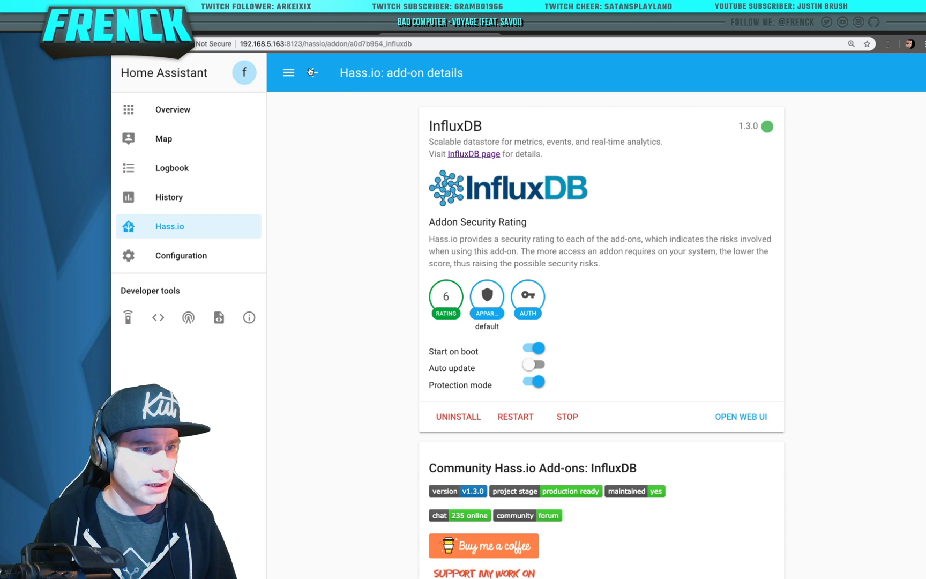
pyautogui.click(312, 72)
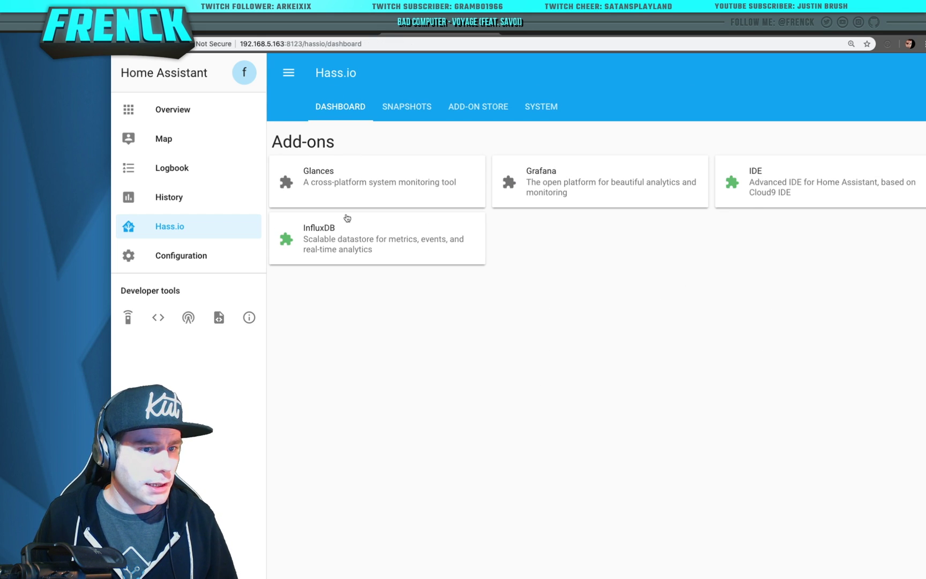
# Set ssl to false in the Grafana add-on config and save it
pyautogui.click(622, 201)
pyautogui.scroll(-15, 589, 333)
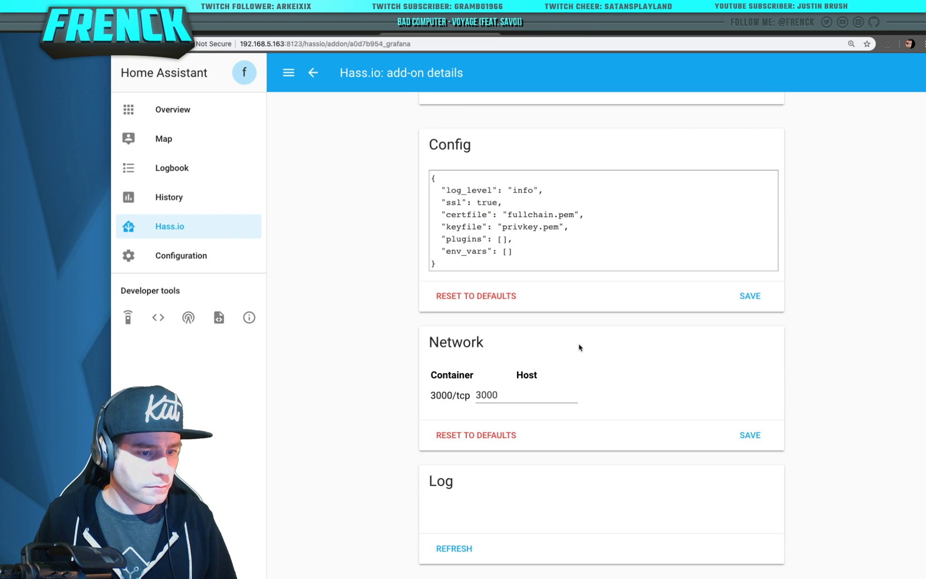
pyautogui.doubleClick(486, 202)
pyautogui.write('false')
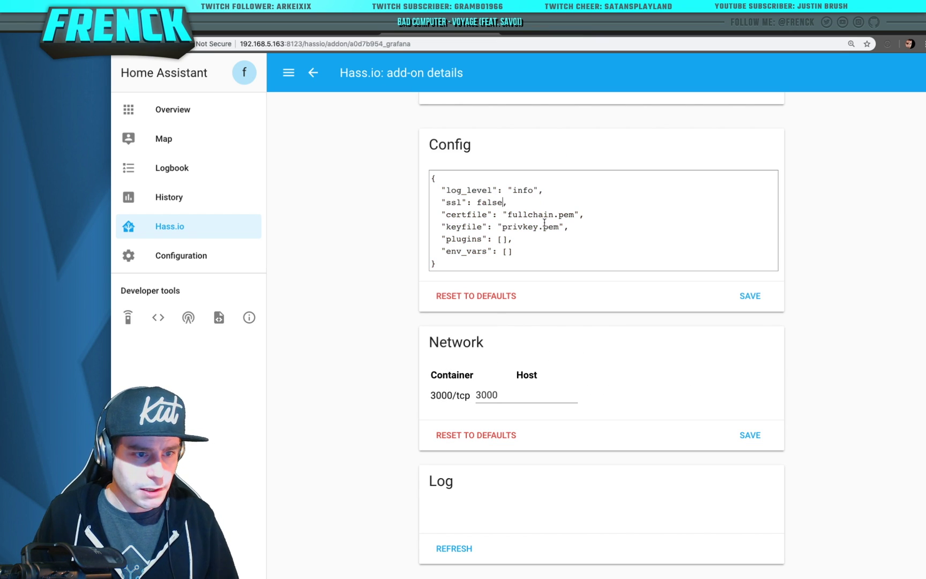
pyautogui.click(751, 296)
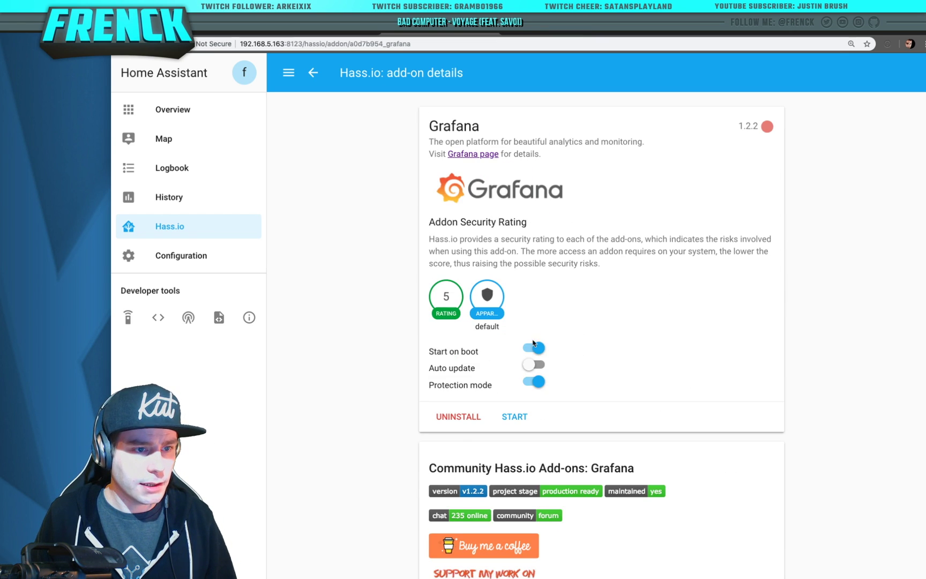
# Start Grafana and refresh its log until it listens on port 3000
pyautogui.click(500, 430)
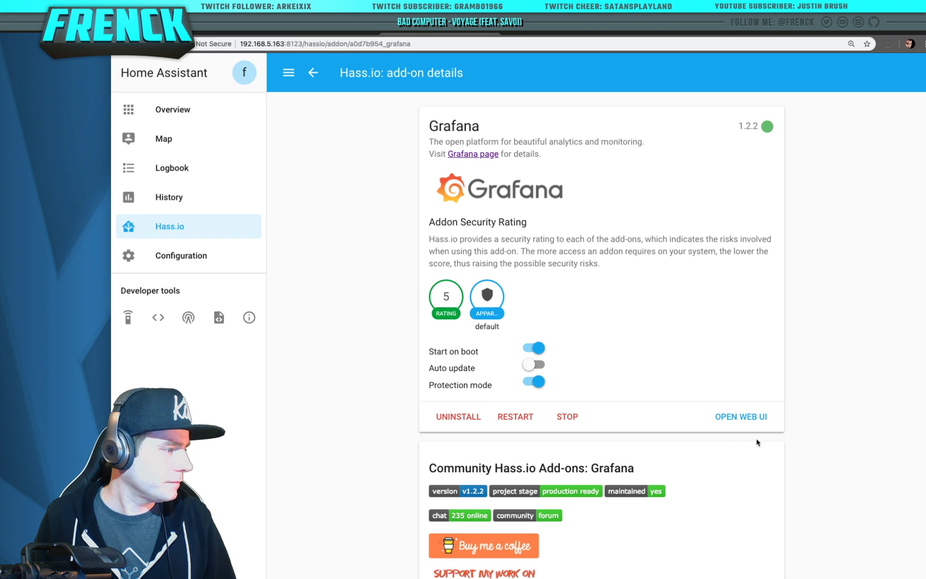
pyautogui.scroll(-10, 696, 476)
pyautogui.scroll(-4, 469, 548)
pyautogui.click(432, 559)
pyautogui.scroll(-5, 409, 560)
pyautogui.click(410, 558)
pyautogui.scroll(-5, 343, 557)
pyautogui.click(316, 551)
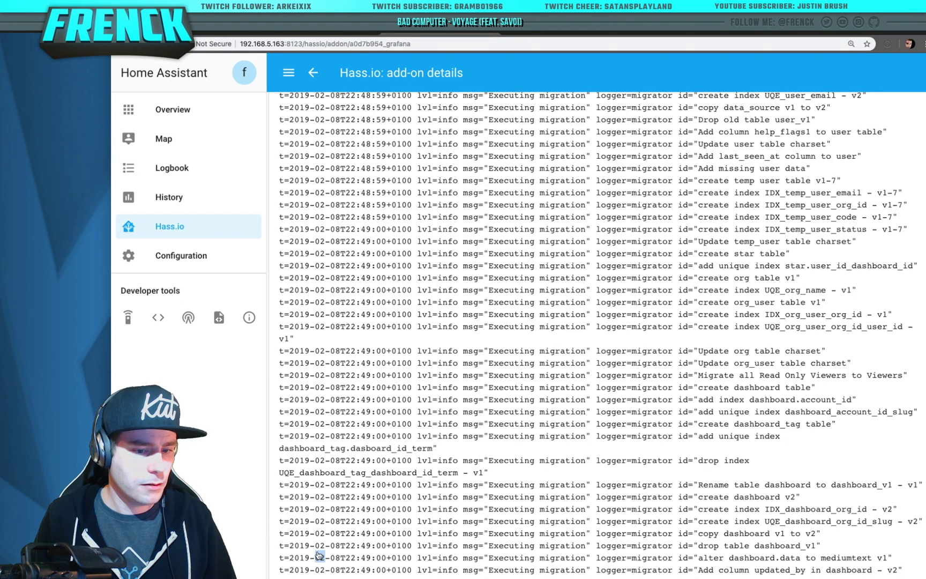
pyautogui.scroll(-5, 311, 548)
pyautogui.click(310, 547)
pyautogui.scroll(-5, 310, 547)
pyautogui.click(311, 548)
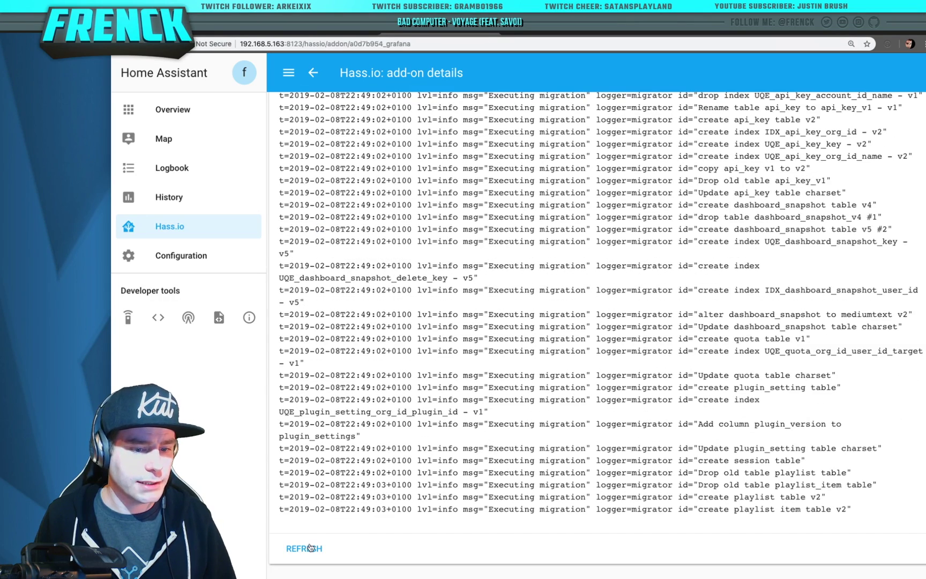
pyautogui.click(310, 549)
pyautogui.click(310, 549)
pyautogui.click(311, 552)
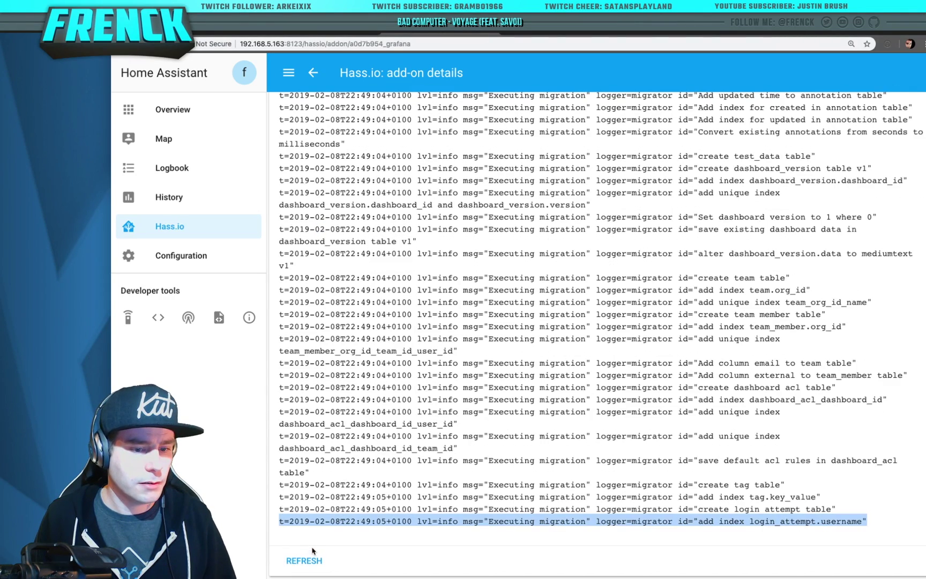
pyautogui.scroll(-2, 312, 552)
pyautogui.click(313, 550)
pyautogui.click(314, 550)
pyautogui.click(313, 551)
pyautogui.scroll(20, 691, 353)
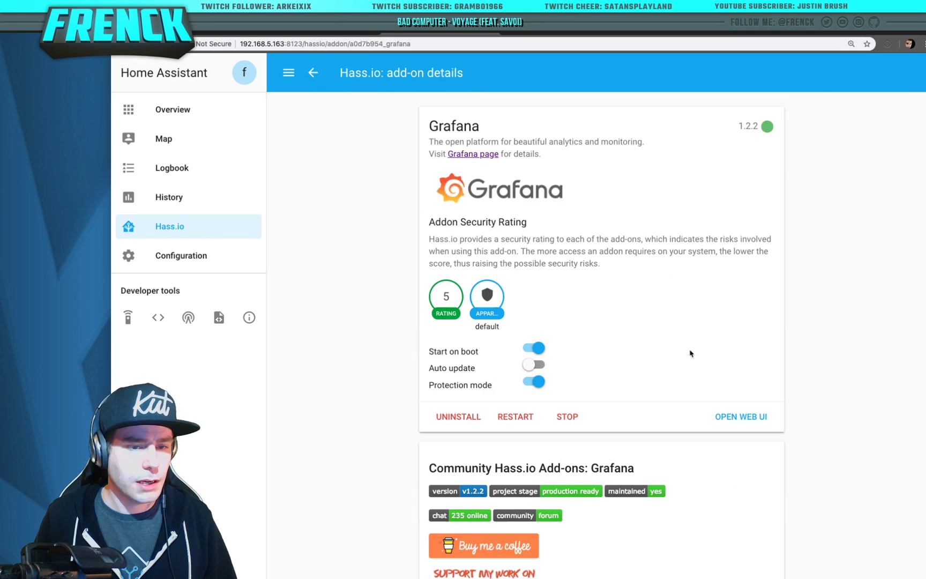
# Open Grafana's web UI and log in as admin with the password
pyautogui.click(748, 415)
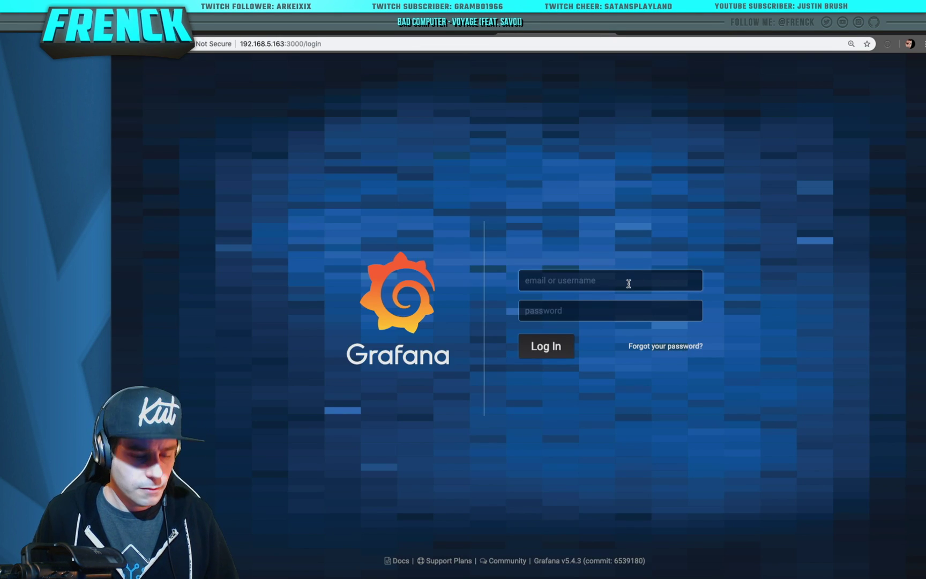
pyautogui.click(629, 284)
pyautogui.write('admin')
pyautogui.press('Tab')
pyautogui.write('a')
pyautogui.press('Return')
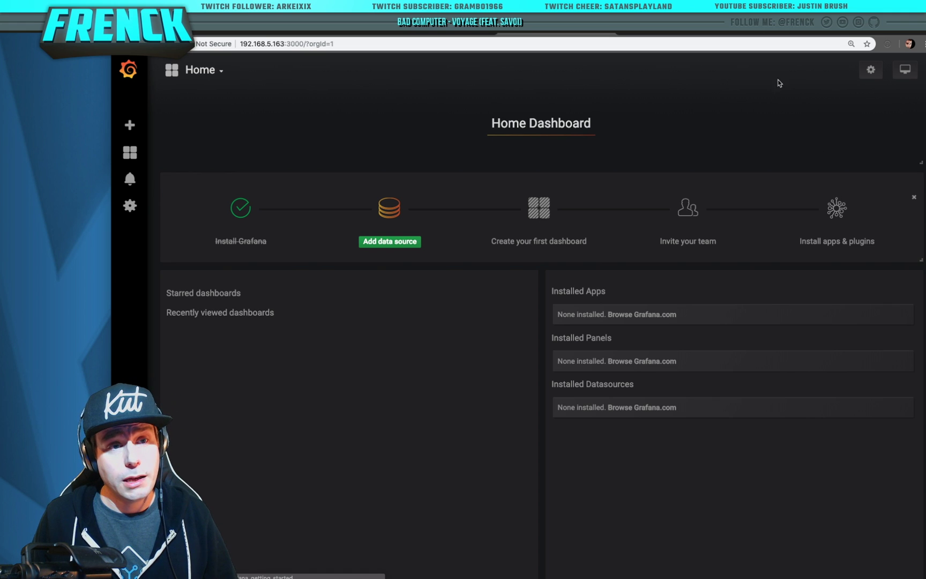
# In Chronograf's InfluxDB Admin Databases page, create the homeassistant and glances databases
pyautogui.click(683, 32)
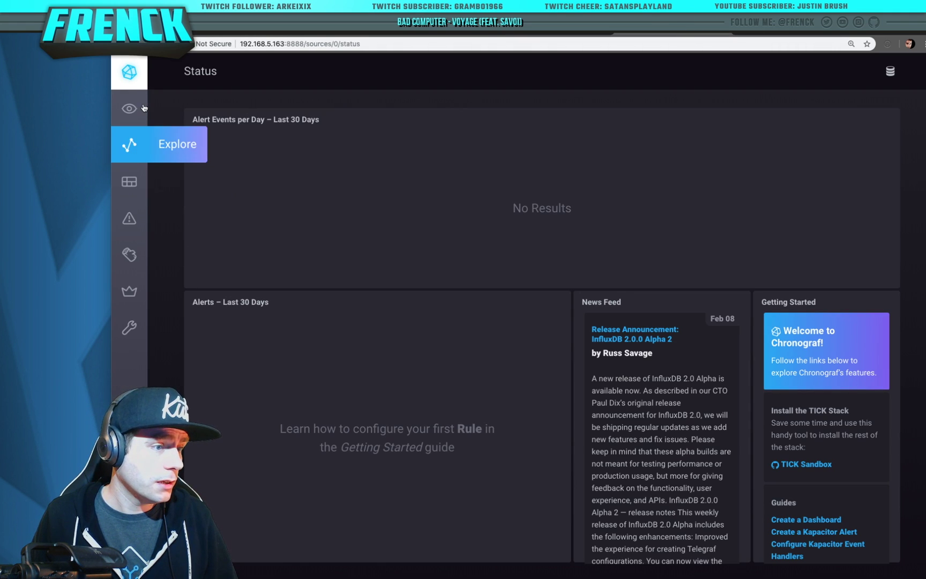
pyautogui.click(135, 294)
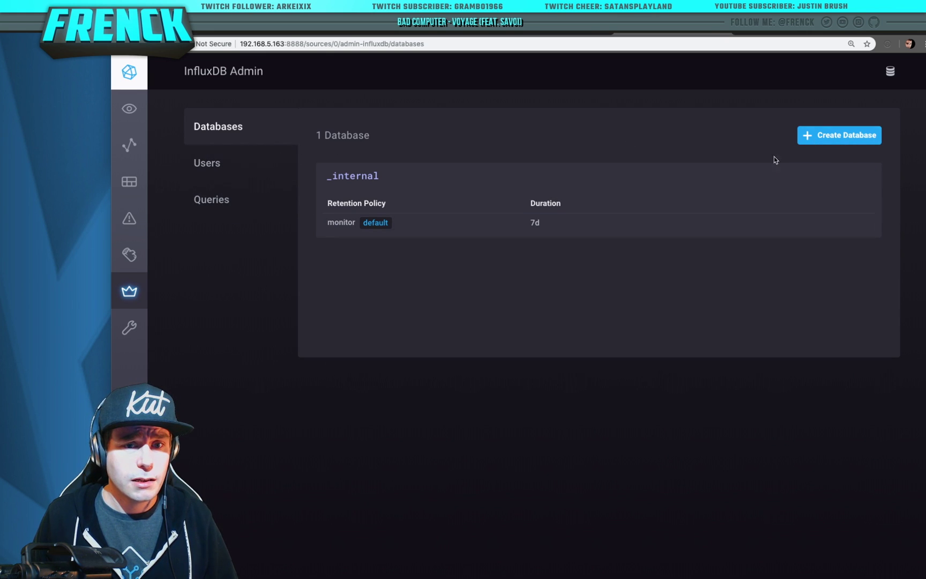
pyautogui.click(847, 138)
pyautogui.write('homeassistant')
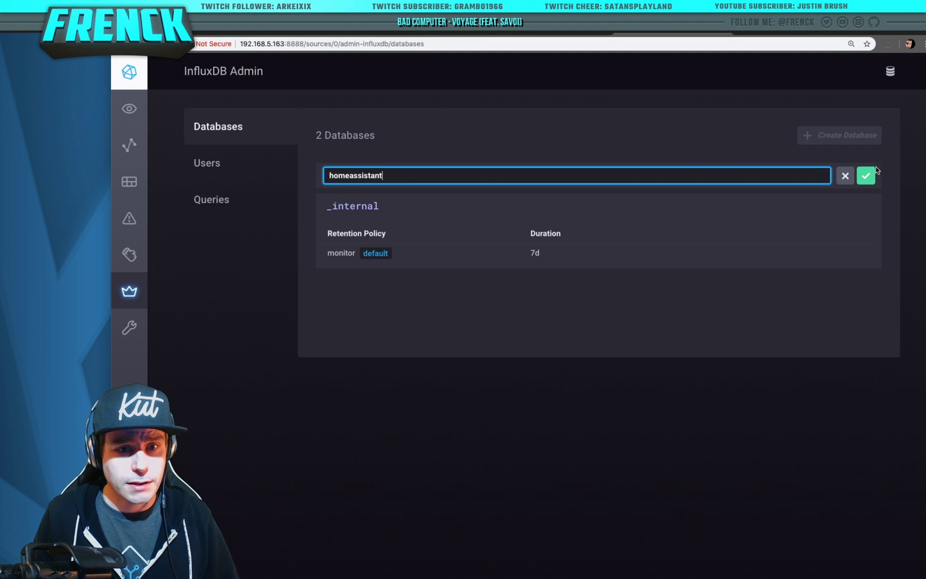
pyautogui.click(867, 175)
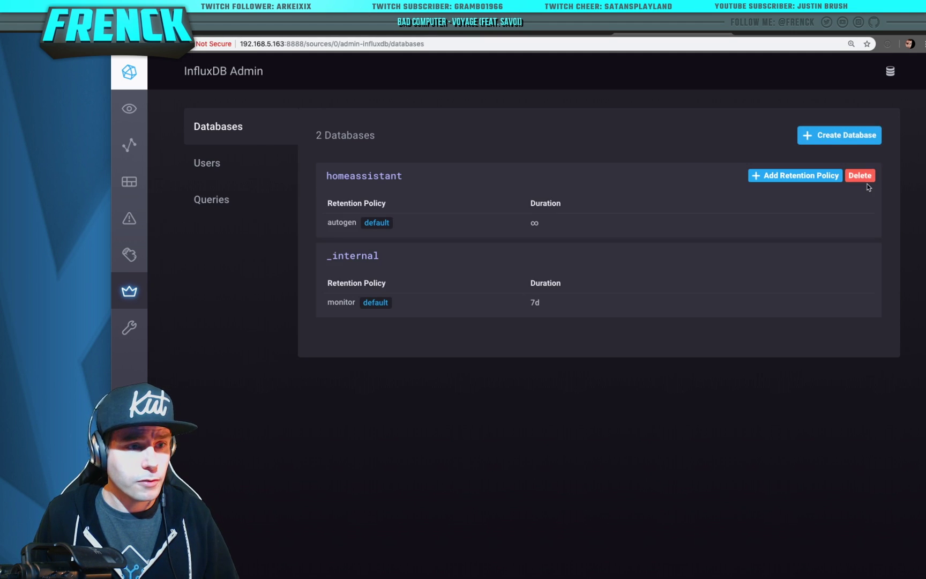
pyautogui.click(839, 135)
pyautogui.write('glances')
pyautogui.click(859, 182)
# Create the InfluxDB user grafana with a password and ALL permissions
pyautogui.click(228, 163)
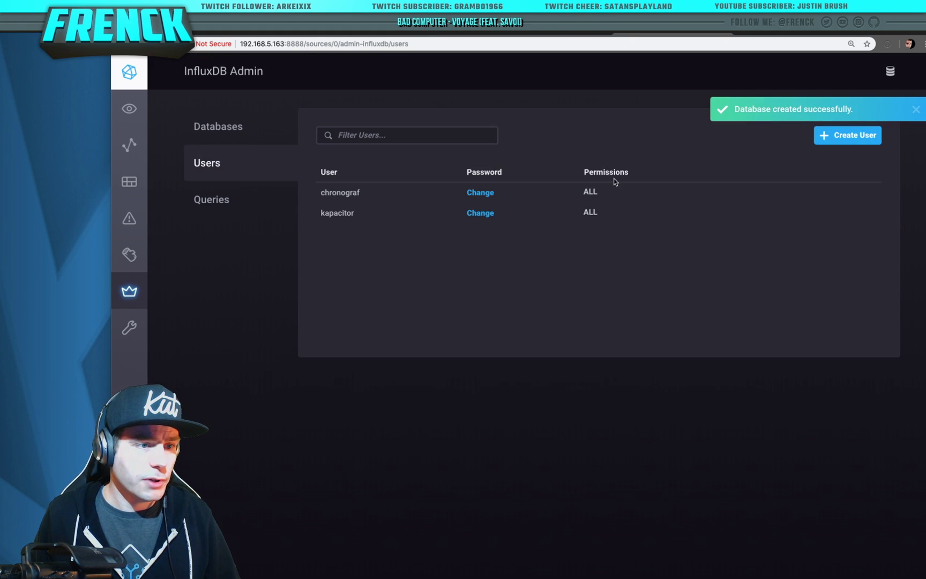
pyautogui.click(865, 139)
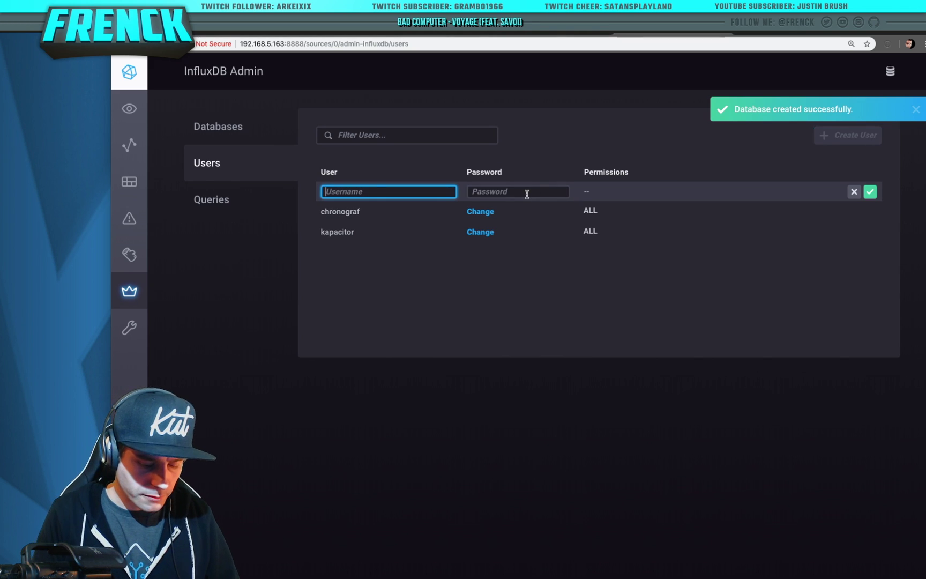
pyautogui.write('grafana')
pyautogui.press('Tab')
pyautogui.write('gr')
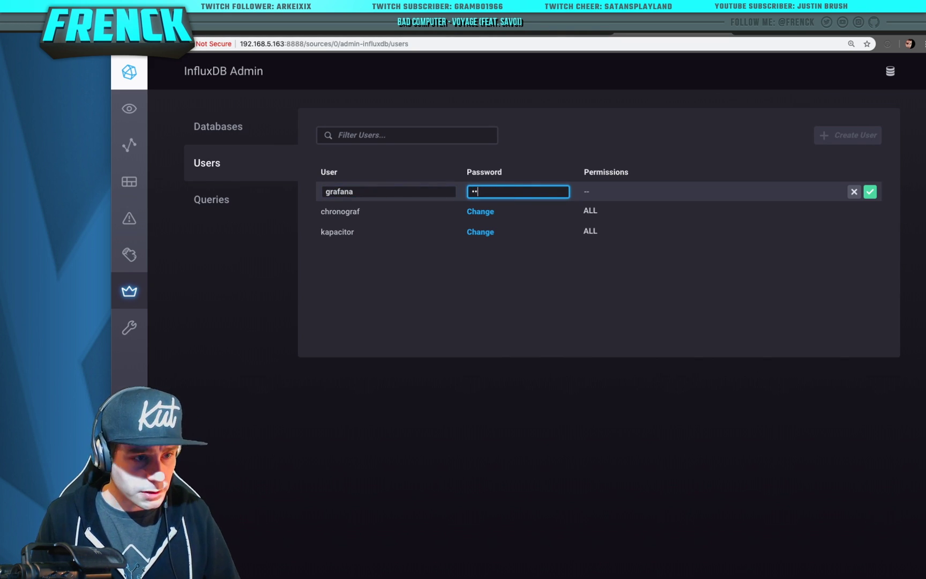
pyautogui.click(869, 191)
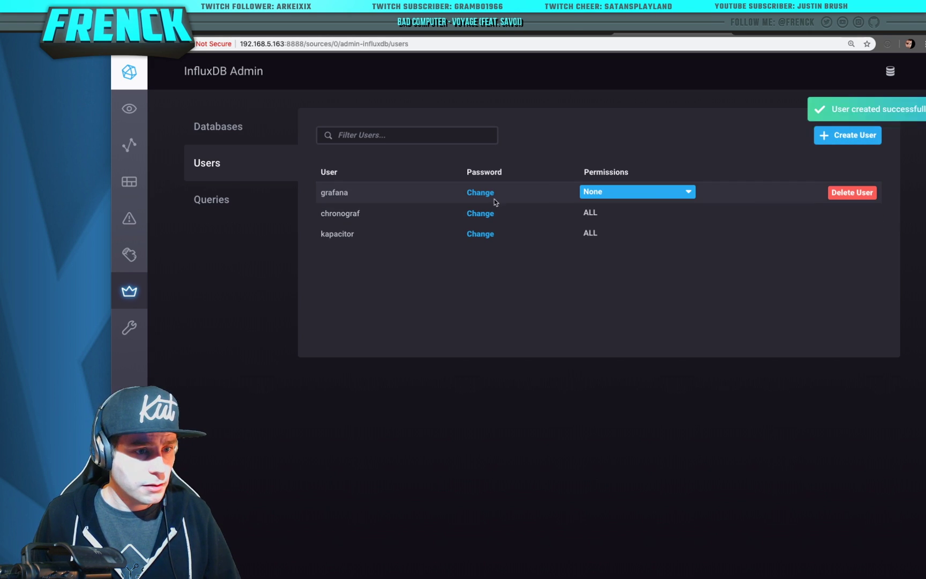
pyautogui.click(677, 193)
pyautogui.click(603, 232)
pyautogui.click(673, 213)
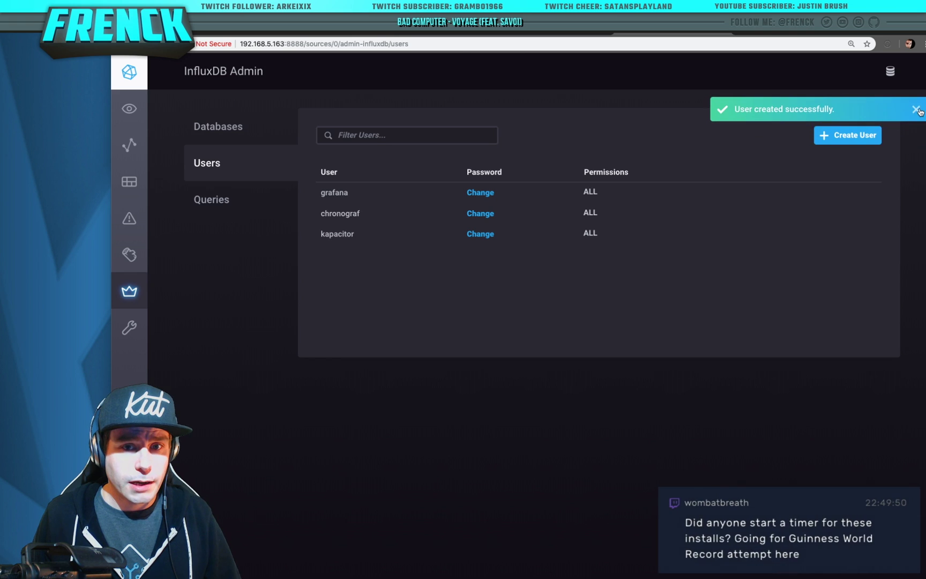
# Add the user glances with a password and ALL permissions, then dismiss the notifications
pyautogui.click(848, 135)
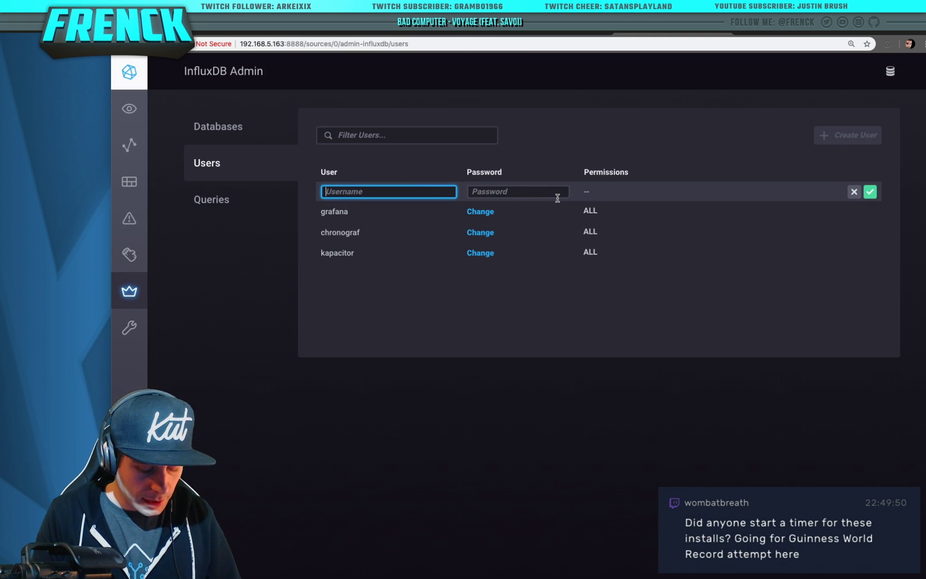
pyautogui.write('gal')
pyautogui.press('Tab')
pyautogui.write('••')
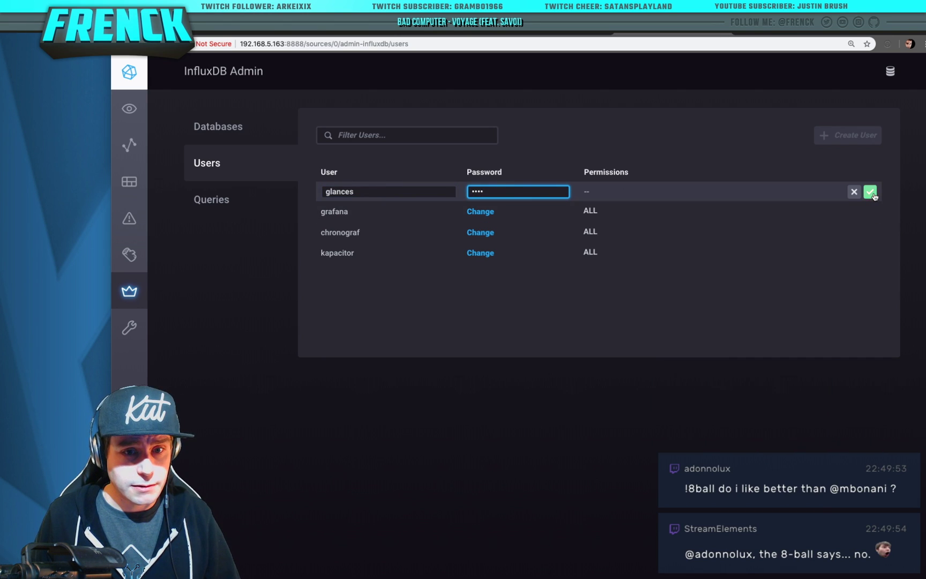
pyautogui.click(870, 191)
pyautogui.click(637, 191)
pyautogui.click(601, 231)
pyautogui.click(638, 211)
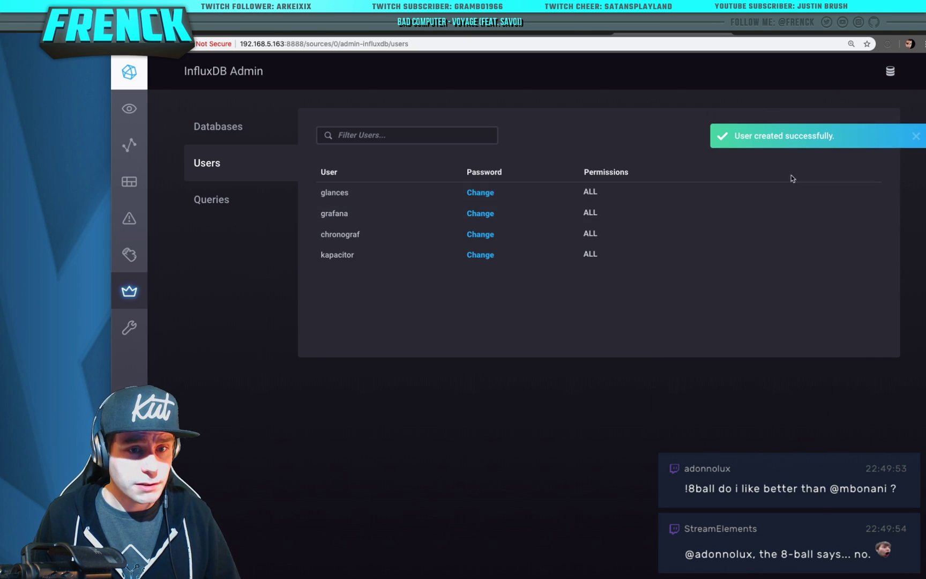
pyautogui.click(916, 110)
pyautogui.click(917, 120)
# Add the user homeassistant with ALL permissions, then return to the database list
pyautogui.click(848, 135)
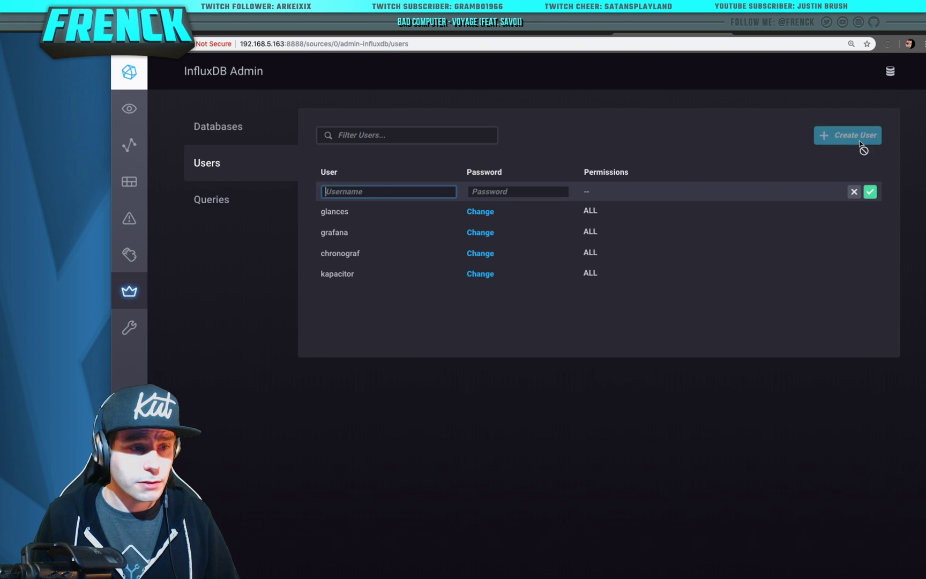
pyautogui.write('hoemeassistant')
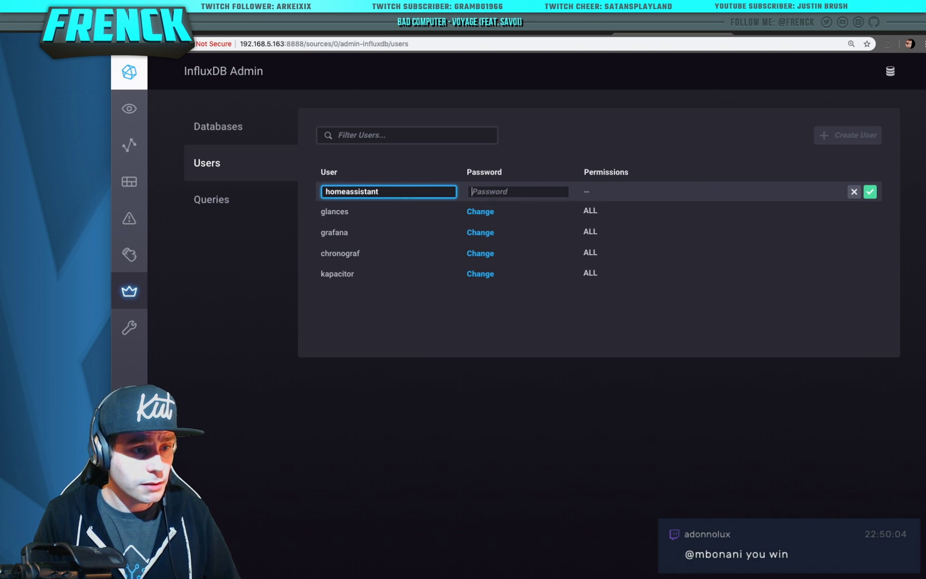
pyautogui.press('Tab')
pyautogui.write('ho')
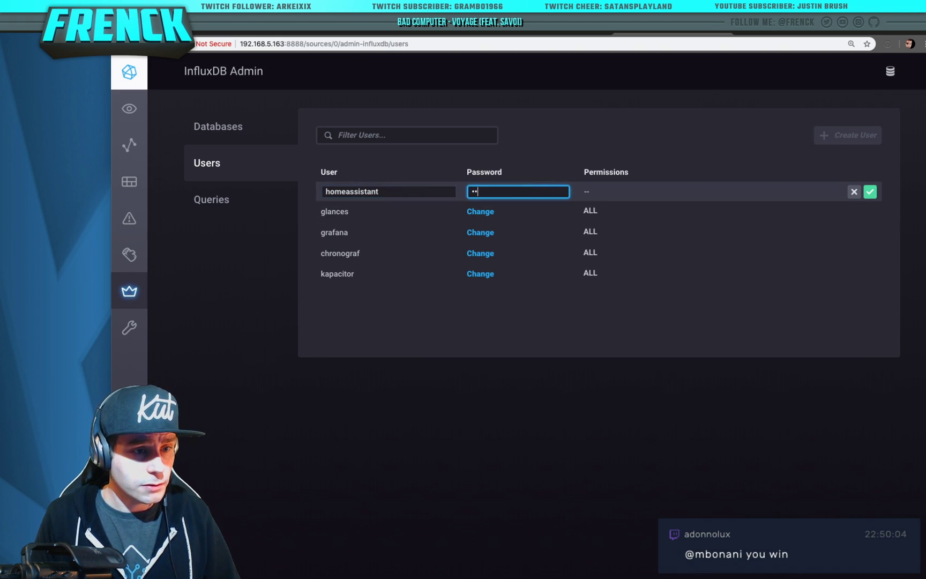
pyautogui.click(870, 191)
pyautogui.click(616, 191)
pyautogui.click(589, 230)
pyautogui.click(638, 211)
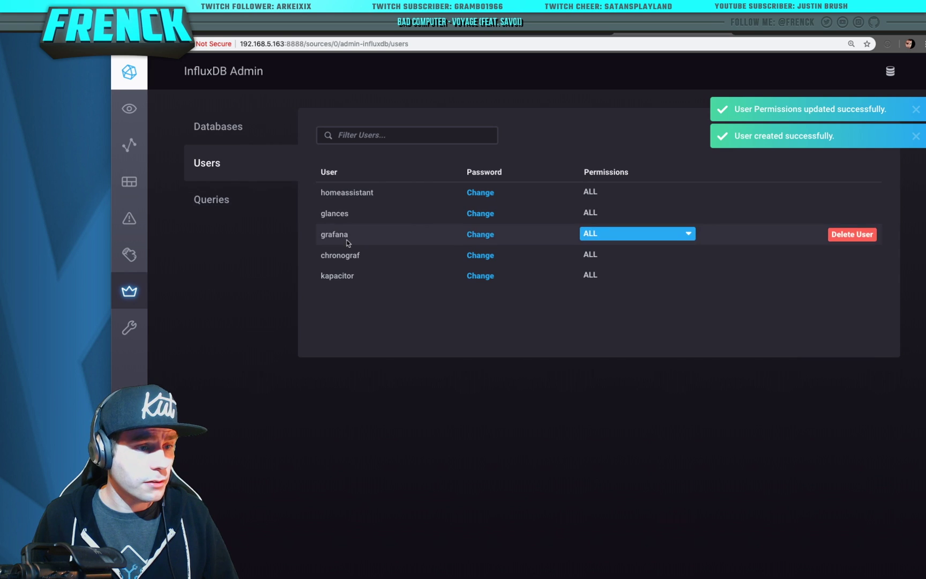
pyautogui.click(214, 138)
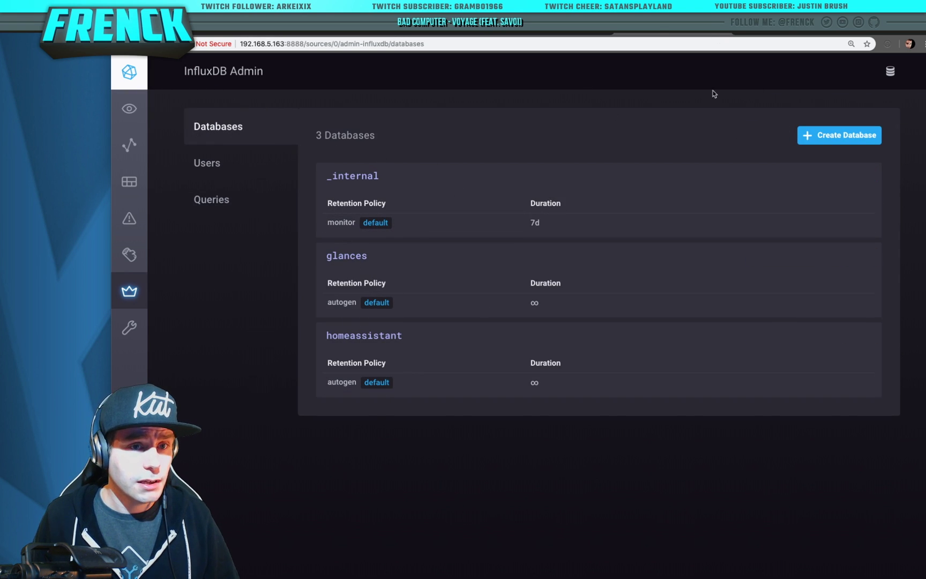
# Back on the Grafana home dashboard, add a new data source of type InfluxDB
pyautogui.click(563, 36)
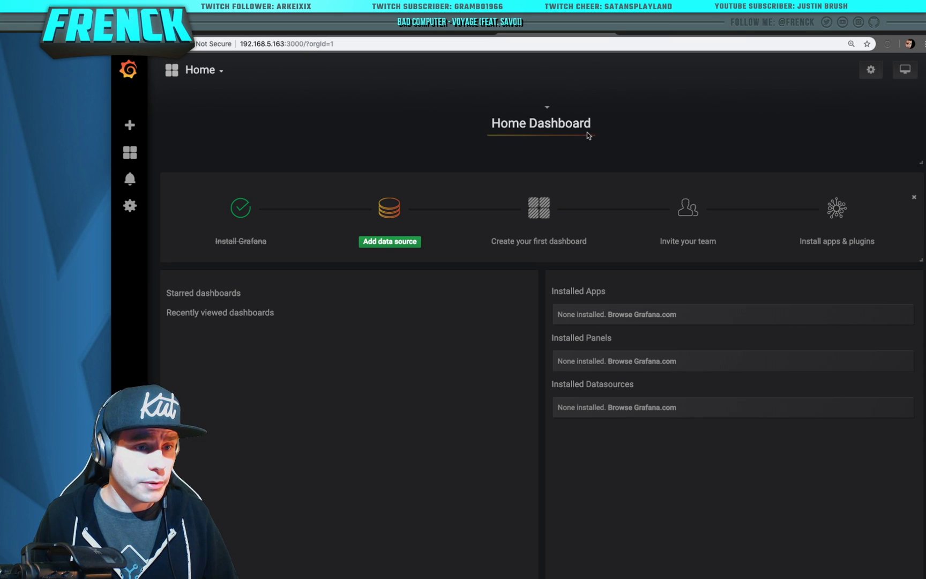
pyautogui.click(421, 34)
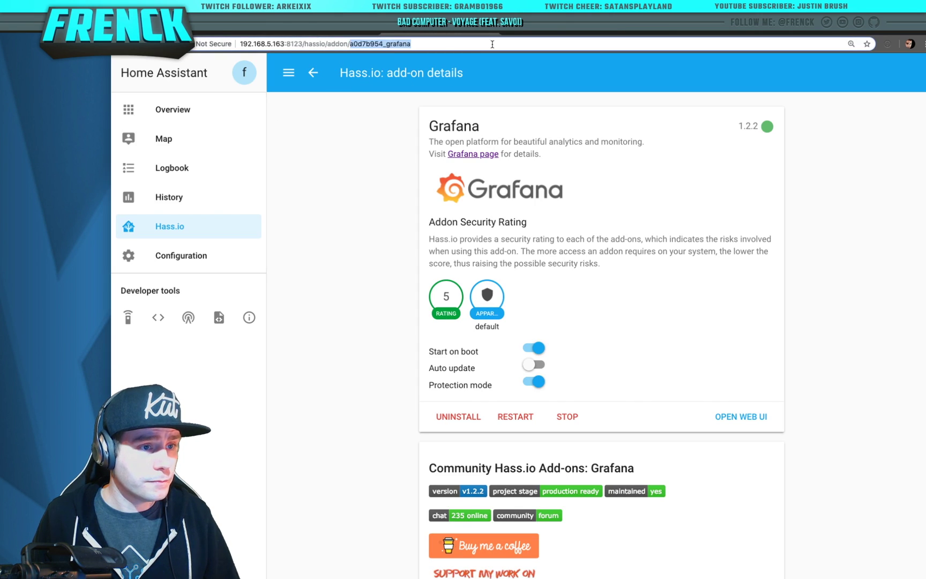
pyautogui.click(570, 35)
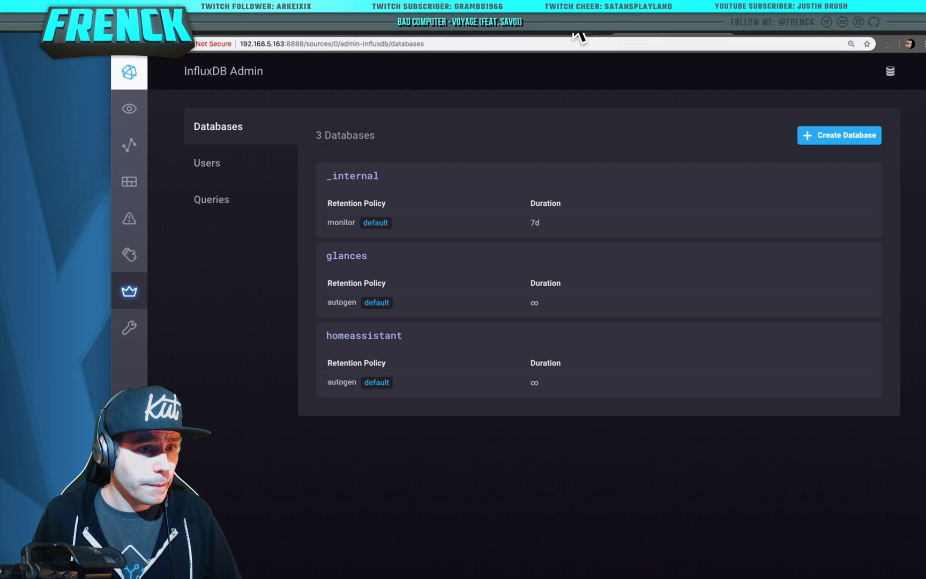
pyautogui.click(541, 34)
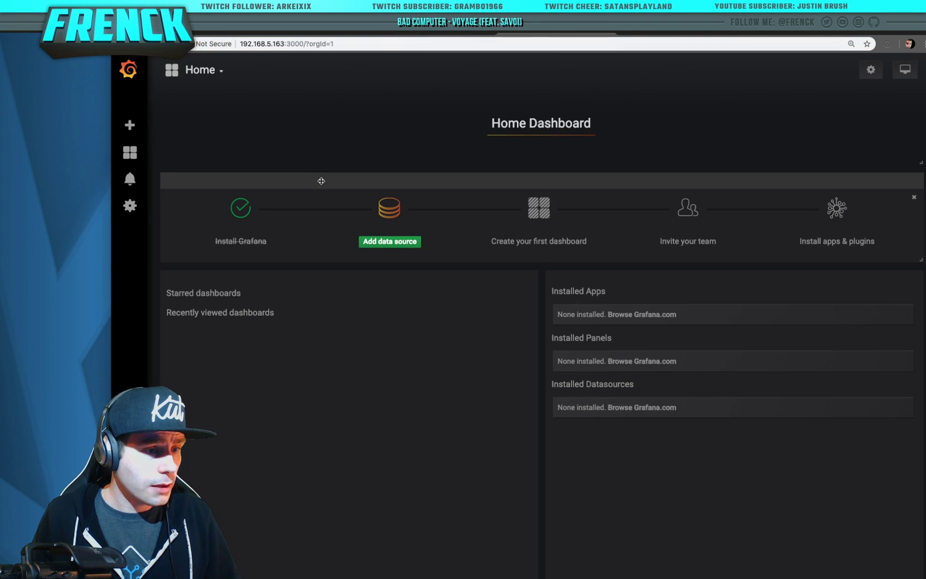
pyautogui.click(390, 242)
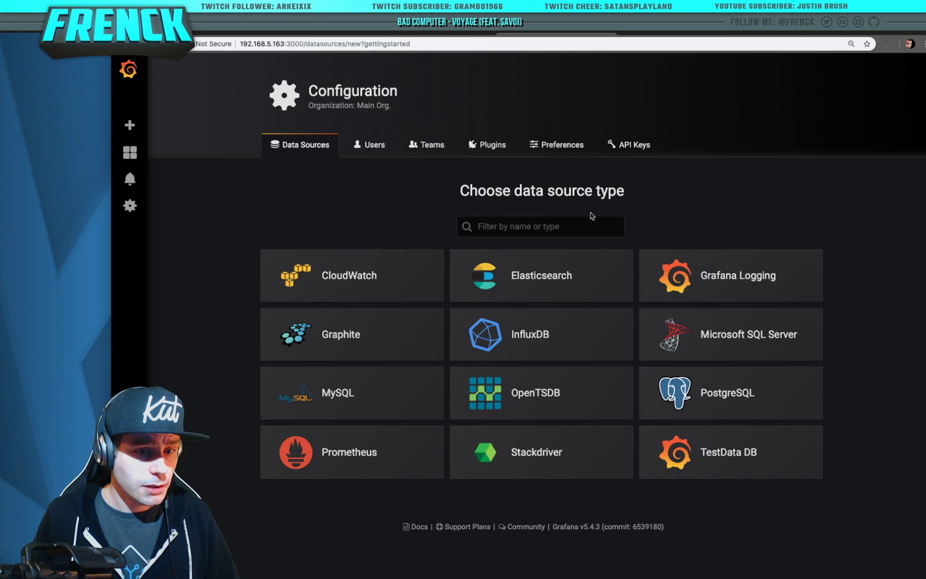
pyautogui.click(535, 340)
pyautogui.click(436, 270)
pyautogui.write('http://')
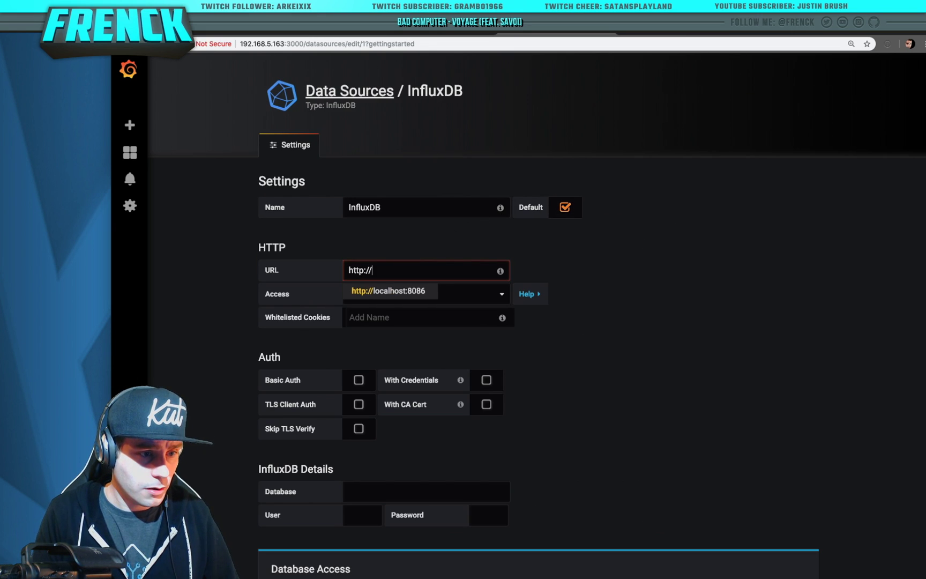
pyautogui.write('a0d7b954_grafana')
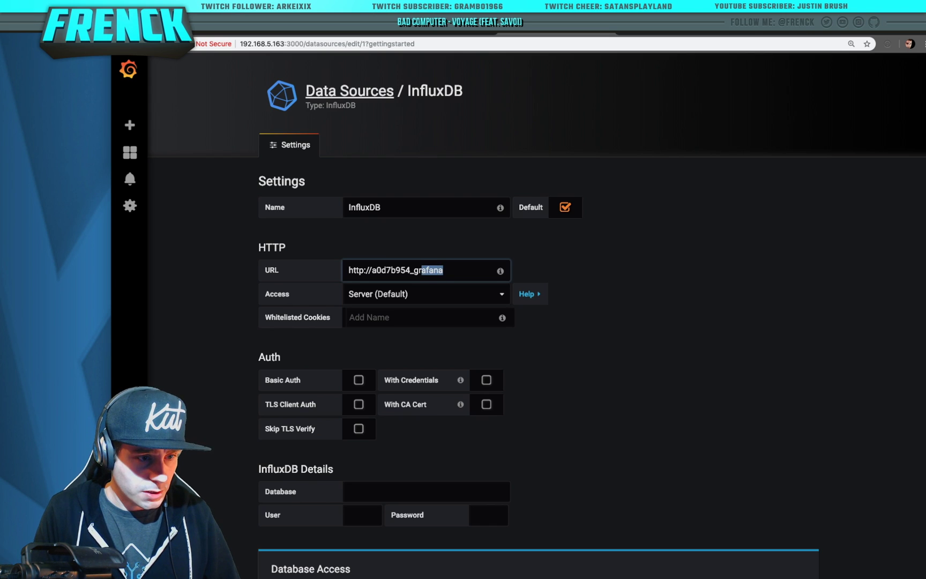
pyautogui.write('-influxdb:8086')
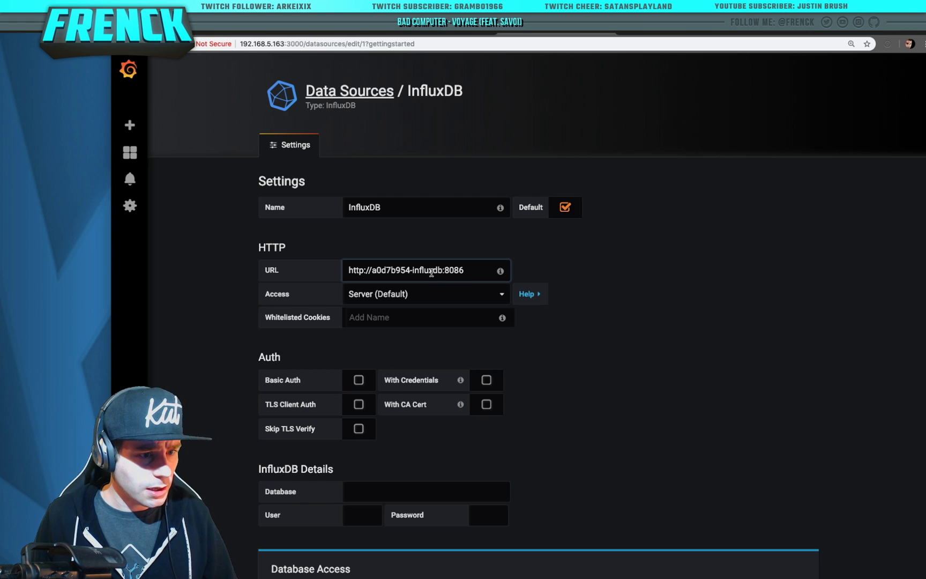
pyautogui.scroll(-5, 609, 403)
pyautogui.click(423, 333)
pyautogui.write('homeassistant')
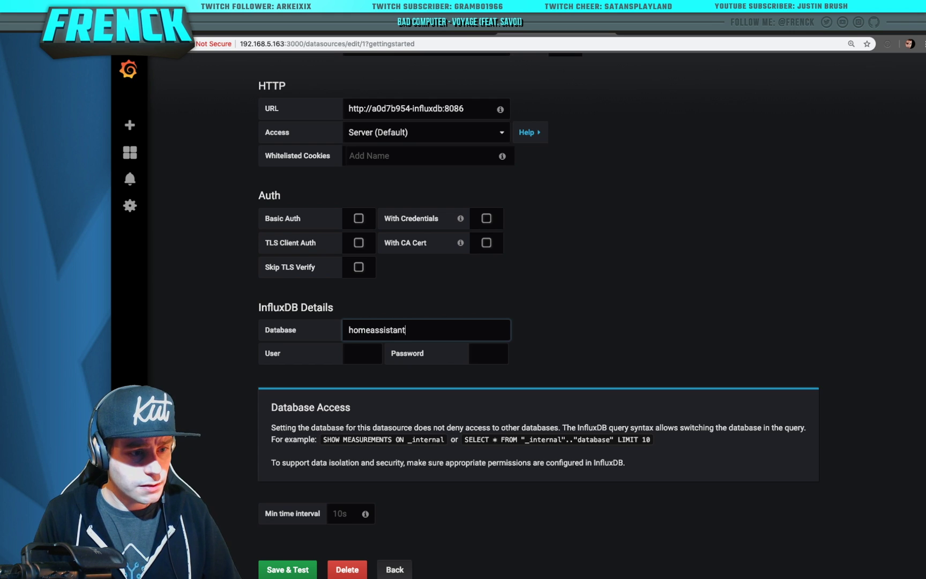
pyautogui.click(362, 353)
pyautogui.write('grafana')
pyautogui.press('Tab')
pyautogui.write('graf')
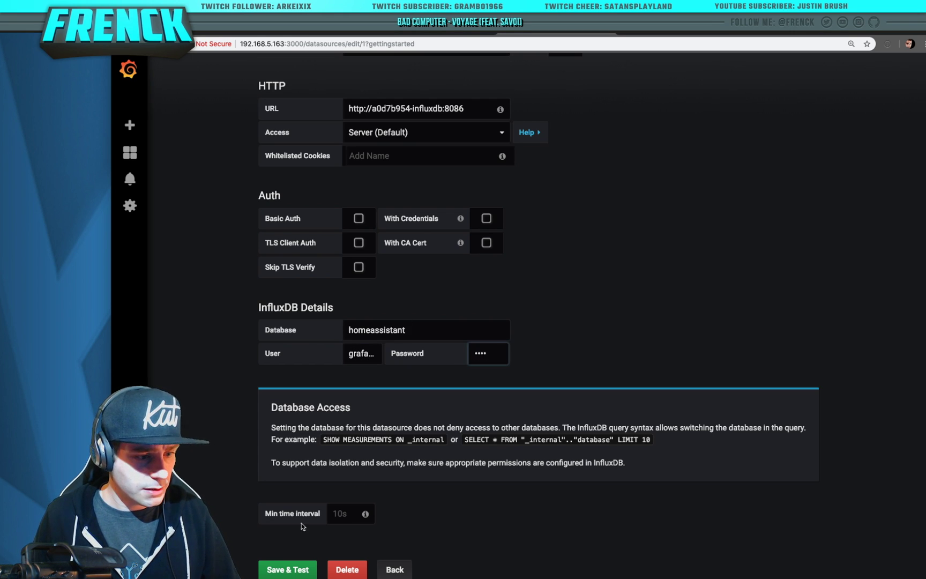
# Save & Test the InfluxDB data source until it reports working
pyautogui.click(287, 570)
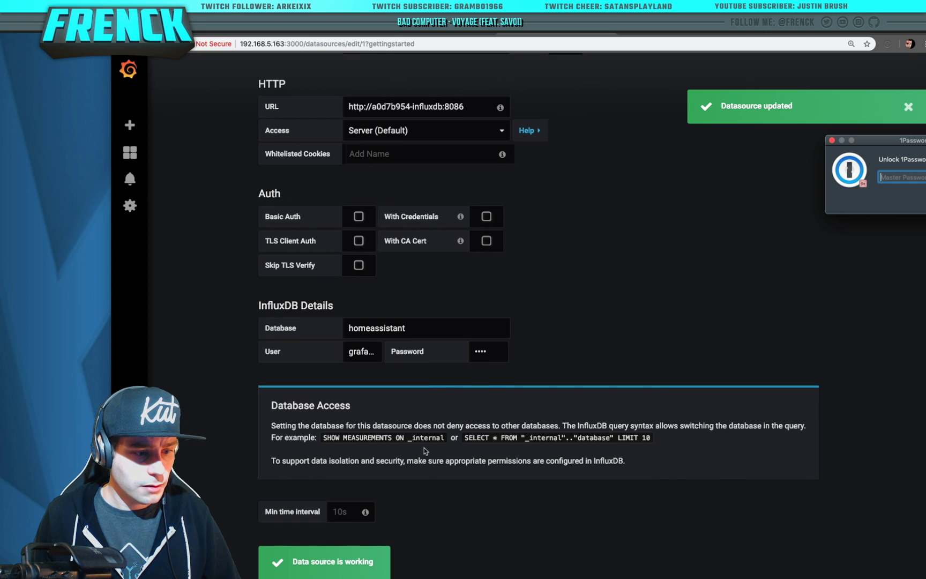
pyautogui.scroll(-3, 536, 418)
pyautogui.click(295, 476)
pyautogui.scroll(6, 364, 444)
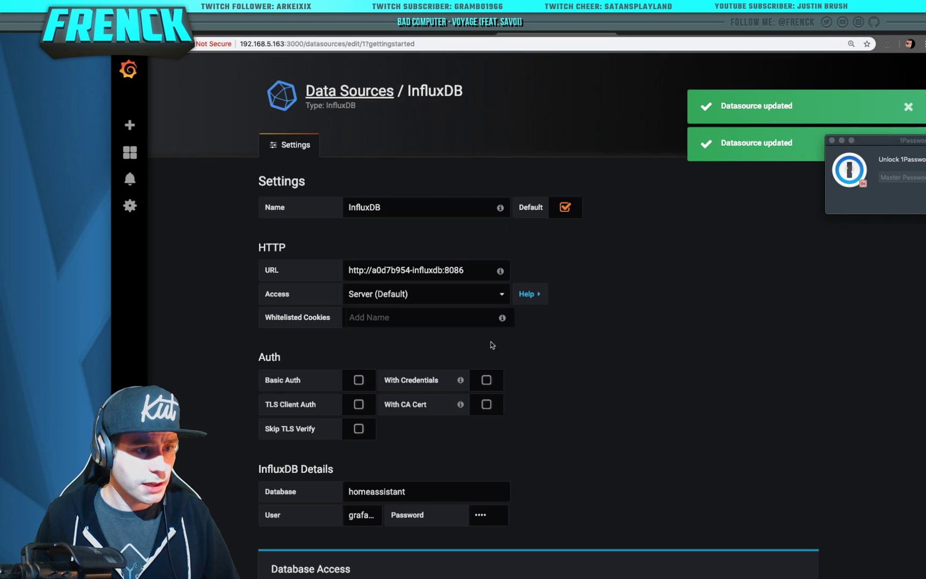
pyautogui.scroll(-6, 466, 305)
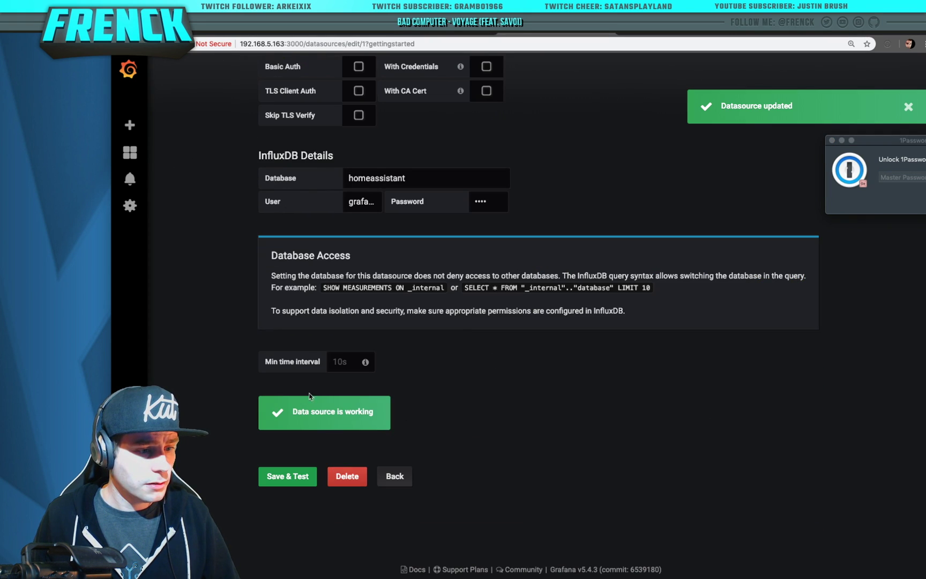
pyautogui.scroll(6, 418, 193)
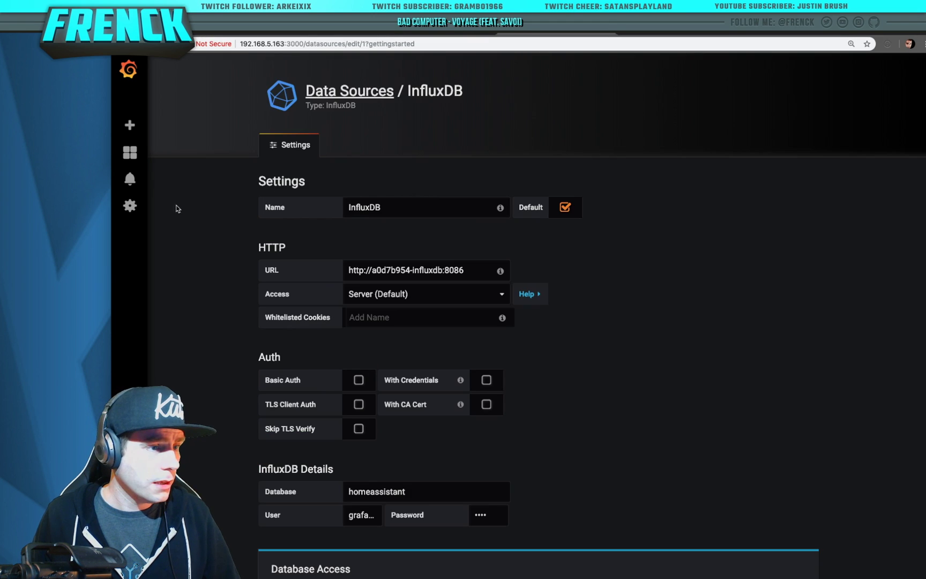
# Rename the existing InfluxDB data source to 'Home Assistant' and Save & Test it
pyautogui.click(138, 130)
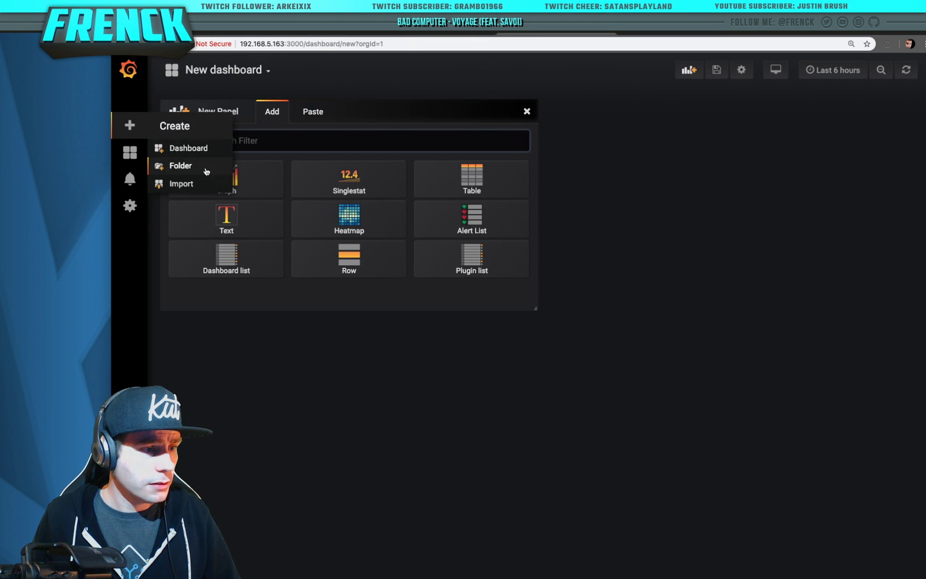
pyautogui.click(129, 215)
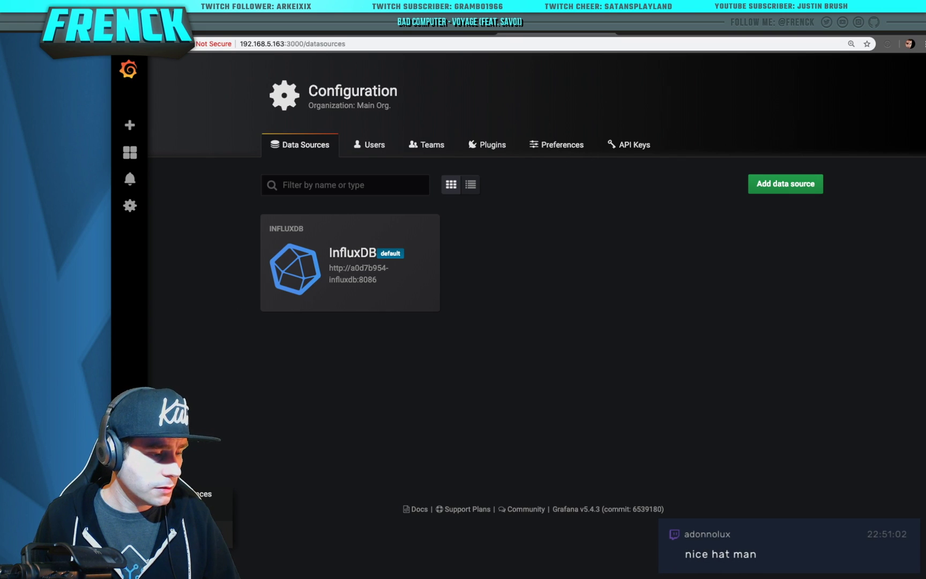
pyautogui.click(798, 185)
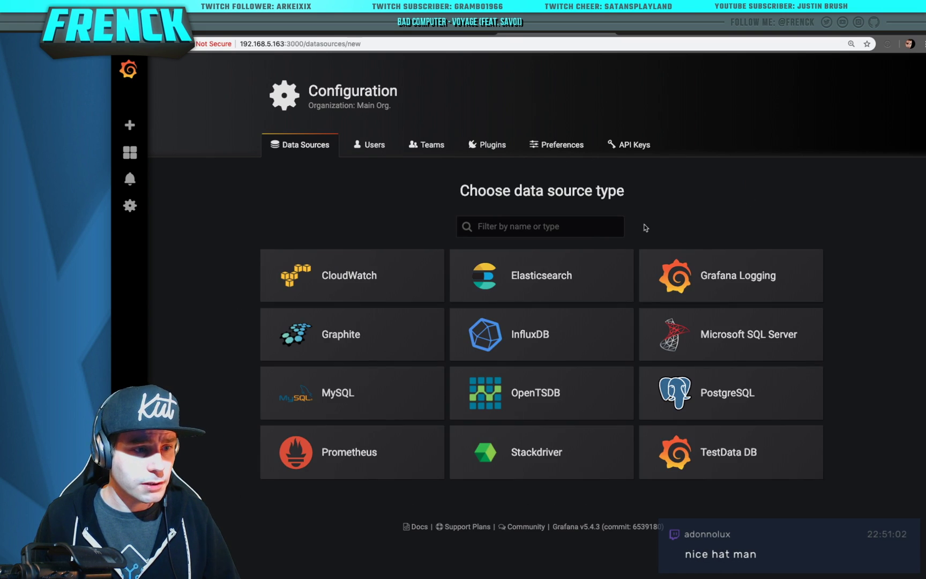
pyautogui.press('super+Left')
pyautogui.click(343, 254)
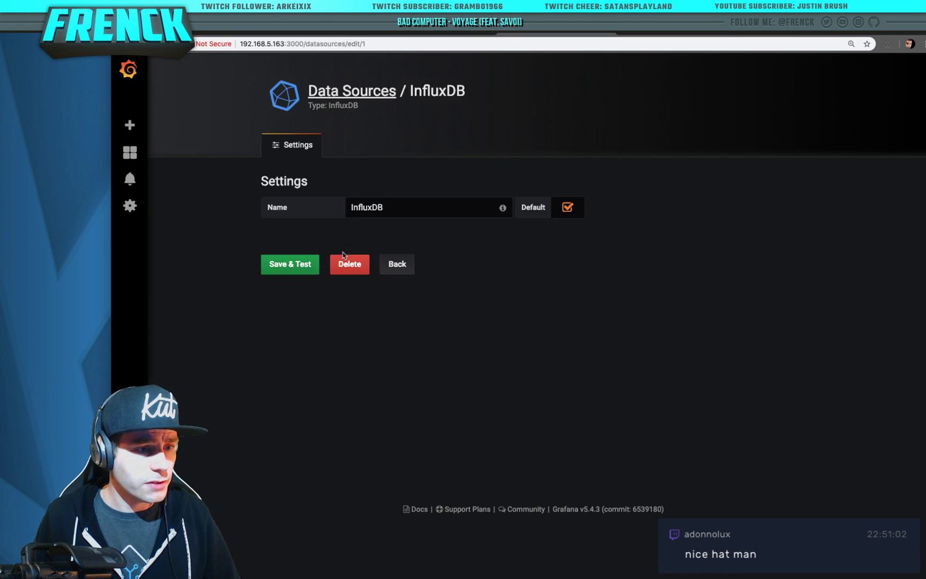
pyautogui.doubleClick(427, 215)
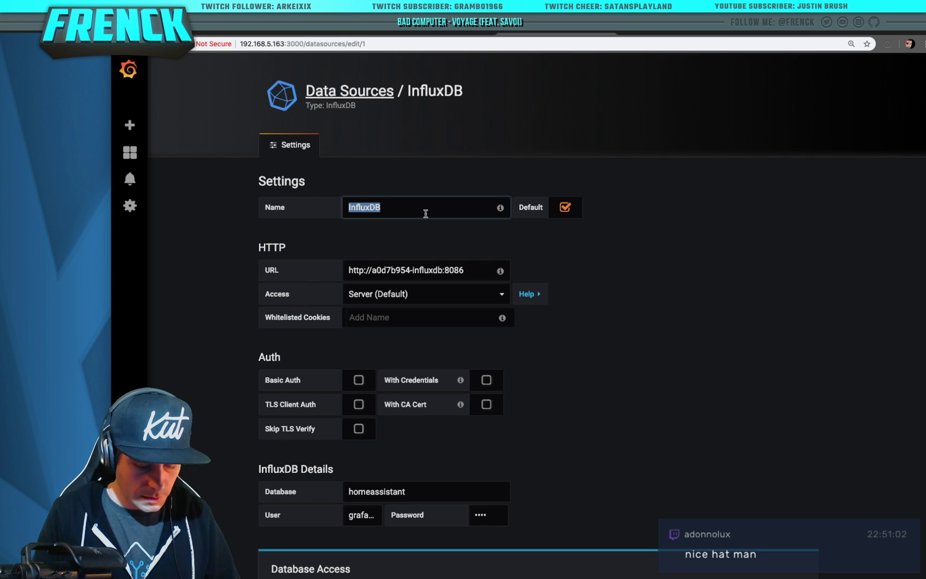
pyautogui.write('Home Assistant')
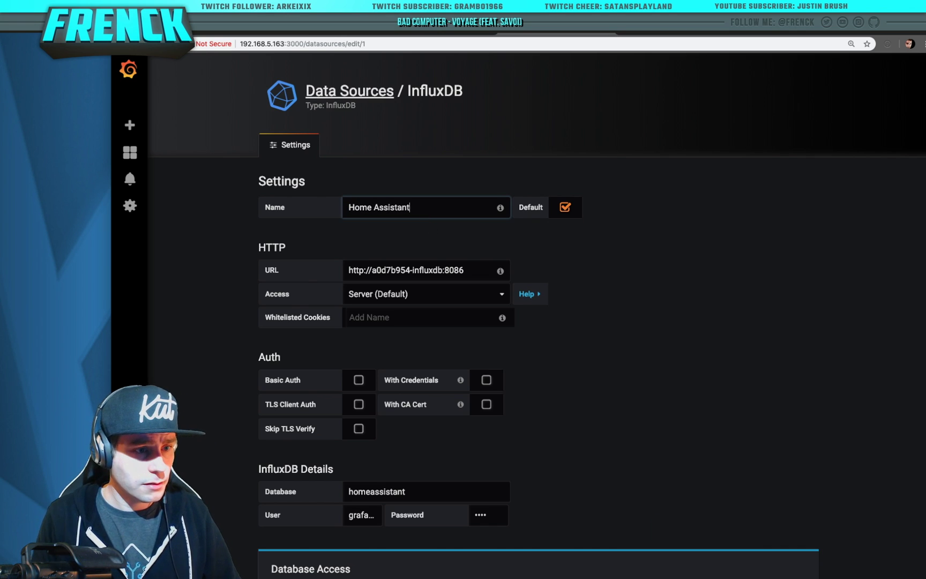
pyautogui.scroll(-5, 600, 384)
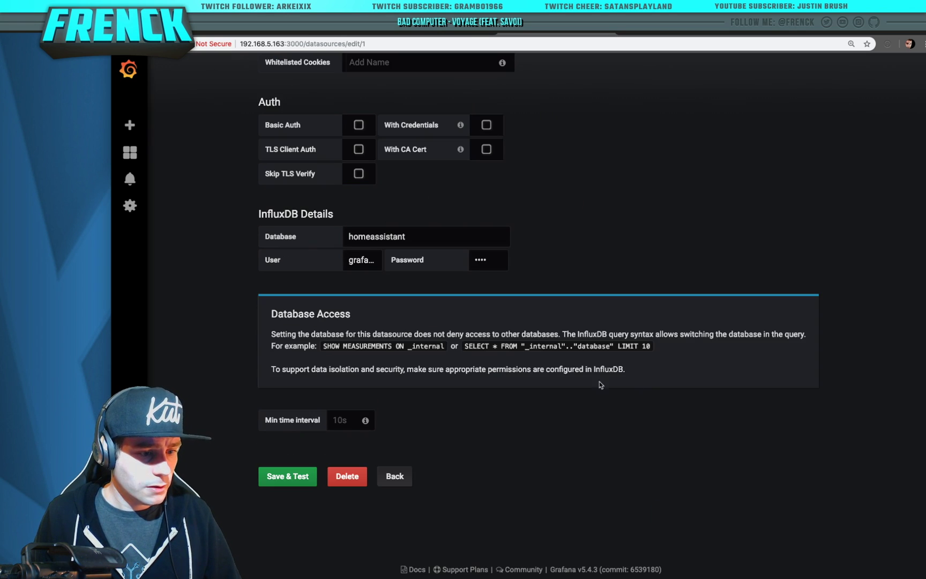
pyautogui.click(297, 471)
pyautogui.scroll(2, 188, 202)
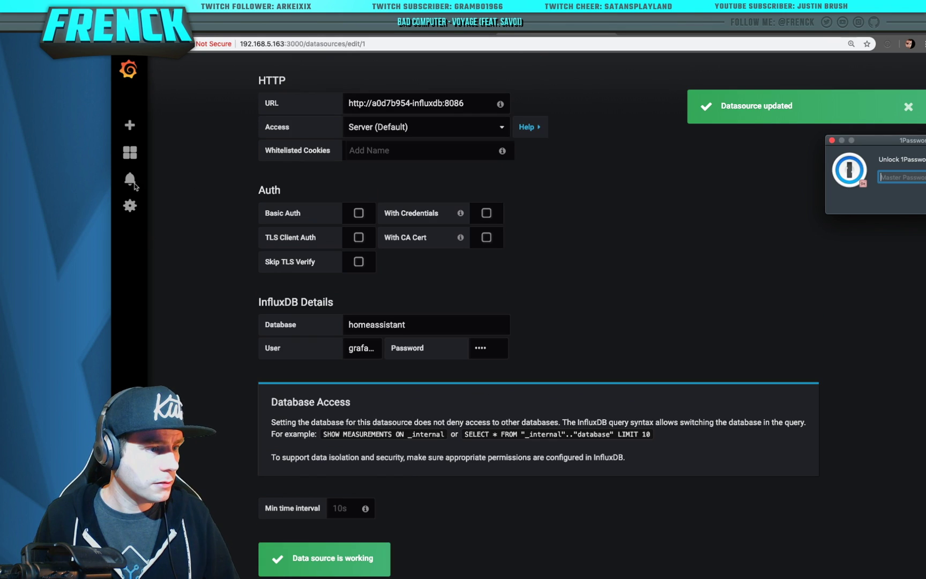
# Add a new InfluxDB data source named Glances
pyautogui.click(130, 206)
pyautogui.click(756, 183)
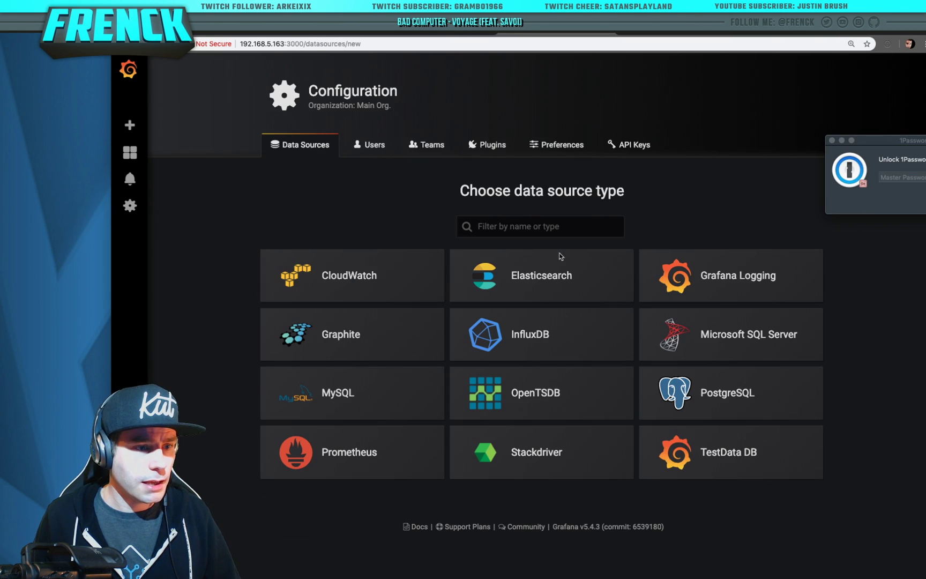
pyautogui.click(542, 340)
pyautogui.click(430, 205)
pyautogui.press('super+a')
pyautogui.write('Glancess')
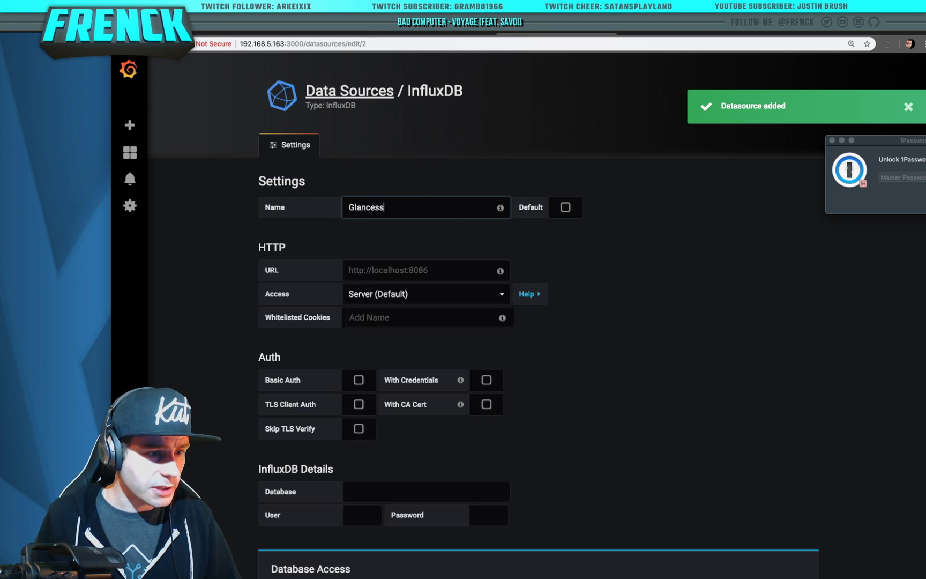
pyautogui.scroll(-5, 601, 302)
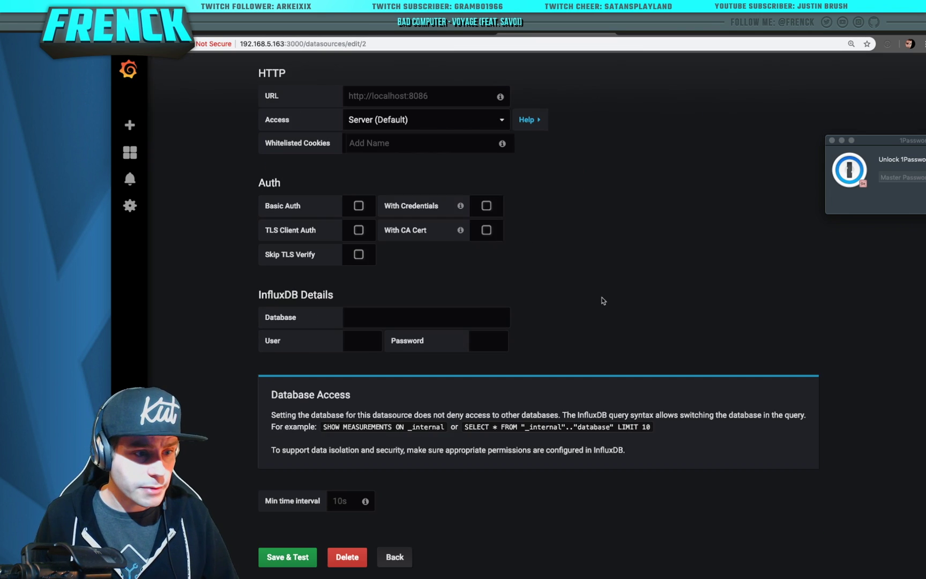
# Enter the a0d7b954 server URL on port 8086, database glances, user grafana and its password
pyautogui.click(428, 96)
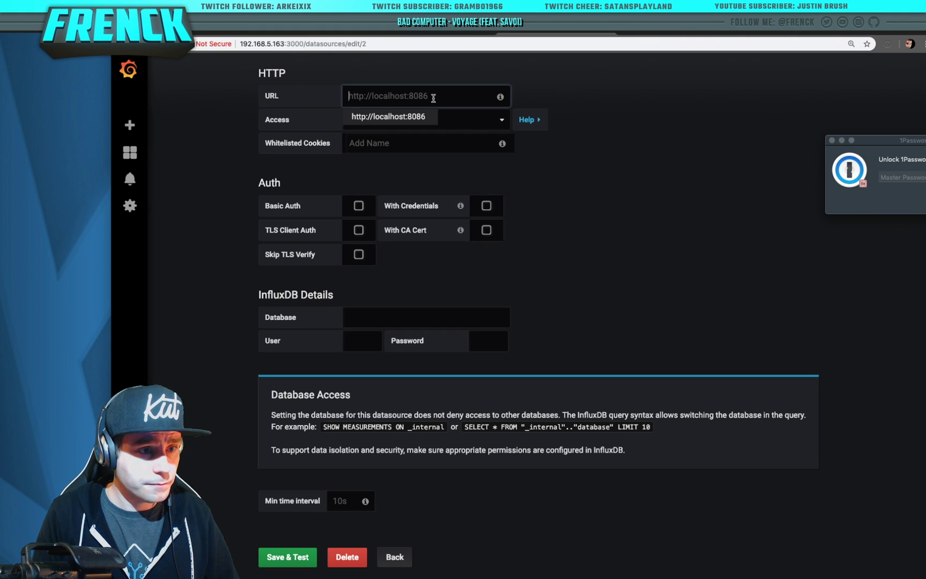
pyautogui.write('https://')
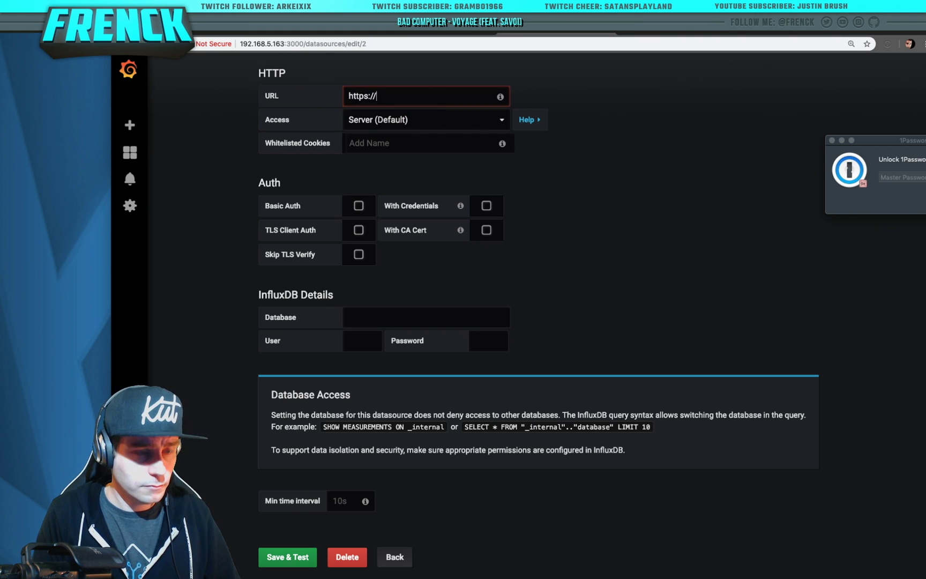
pyautogui.press('BackSpace')
pyautogui.write('://a0d7b954_grafana')
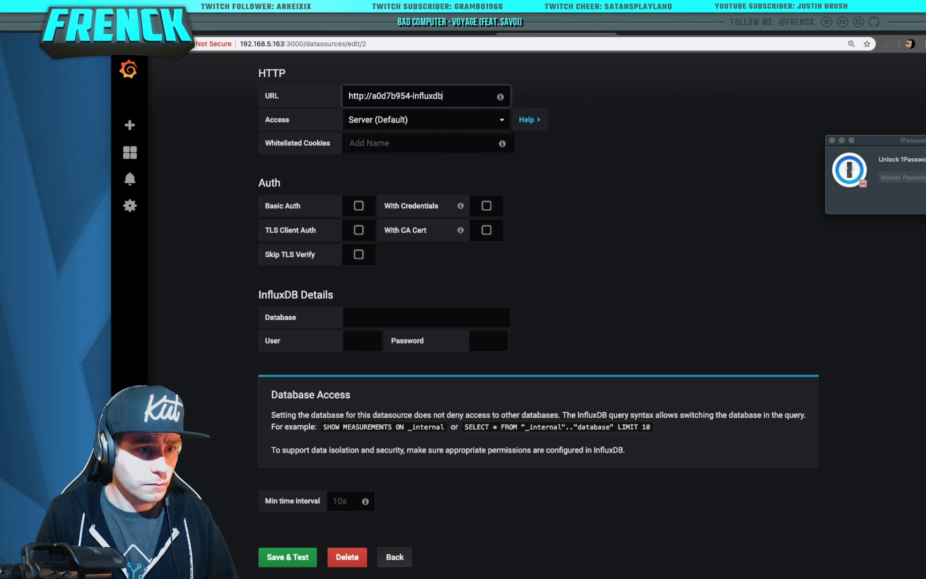
pyautogui.write(':808')
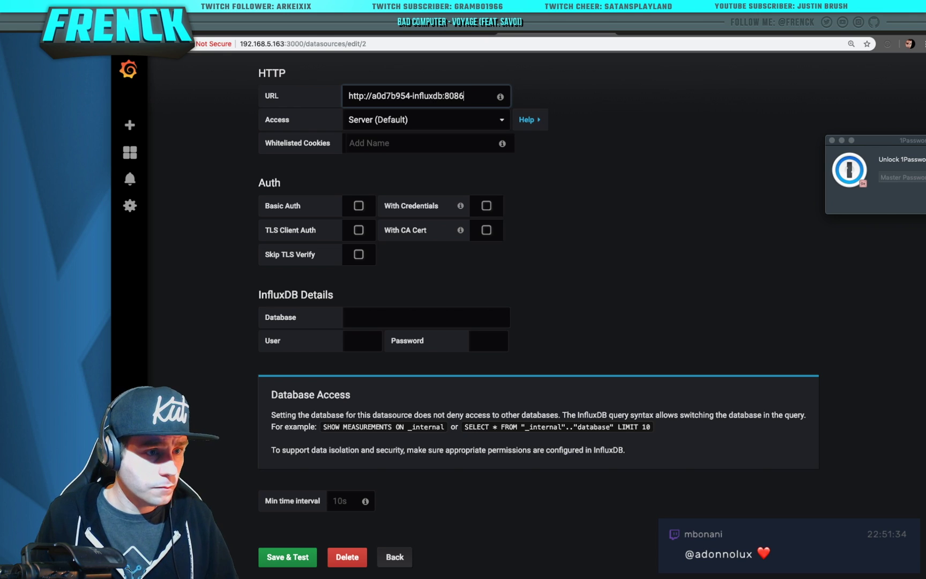
pyautogui.write('6')
pyautogui.click(417, 319)
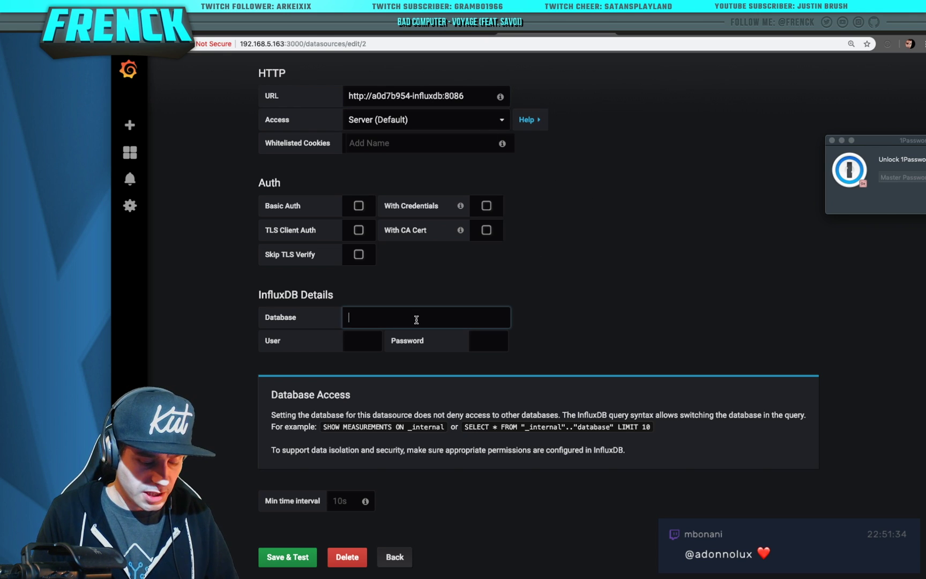
pyautogui.write('glances')
pyautogui.press('Tab')
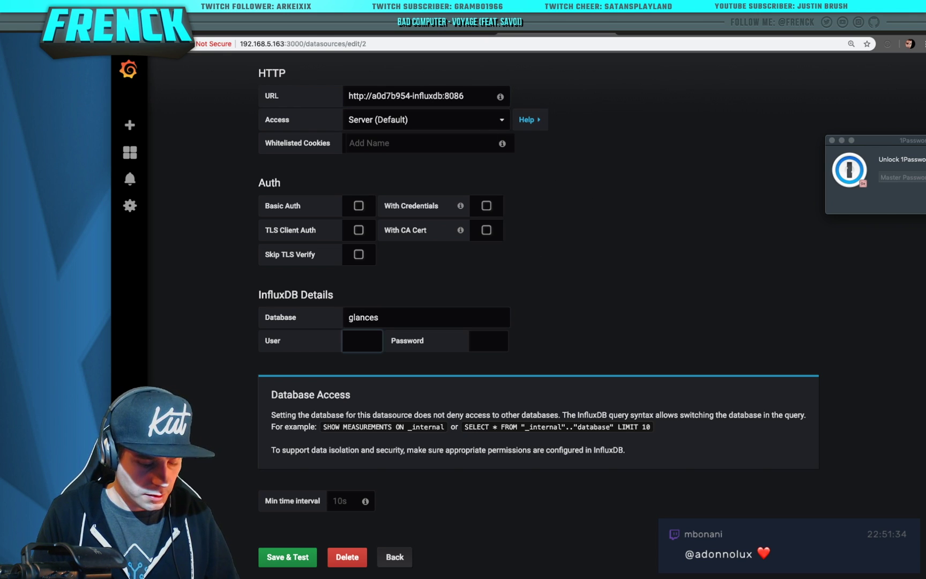
pyautogui.write('grafana')
pyautogui.press('Tab')
pyautogui.write('gr')
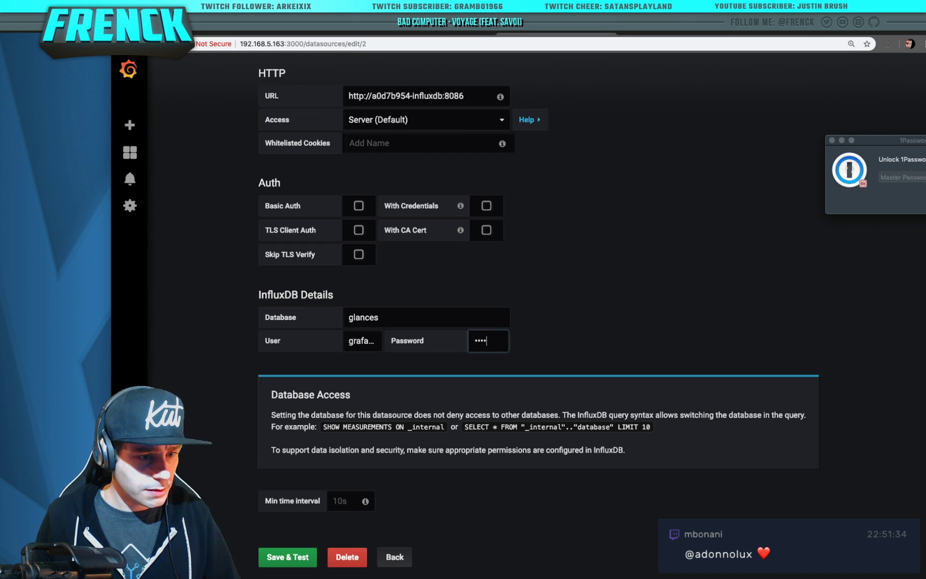
# Save & Test the Glances data source, then return to the data sources list
pyautogui.click(273, 560)
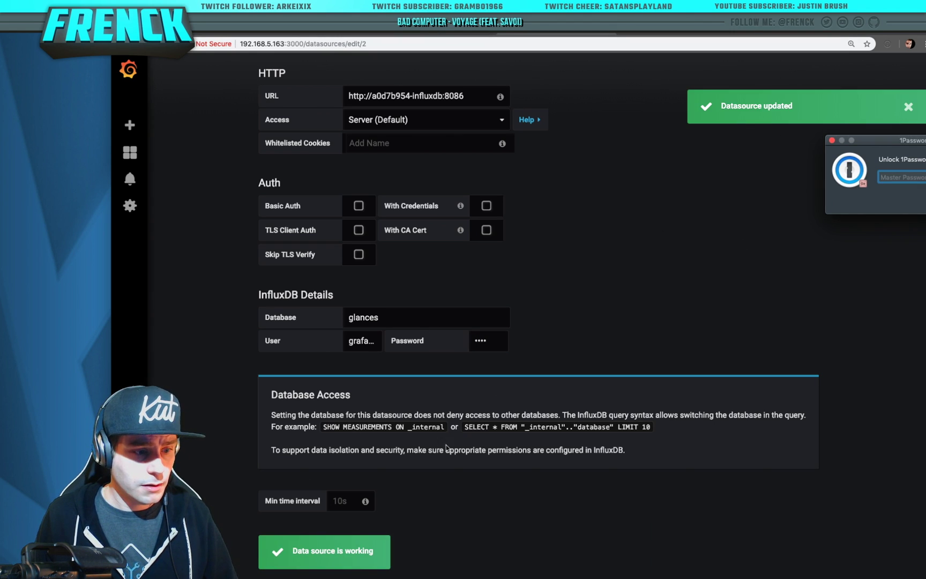
pyautogui.scroll(-3, 446, 448)
pyautogui.click(288, 533)
pyautogui.click(287, 533)
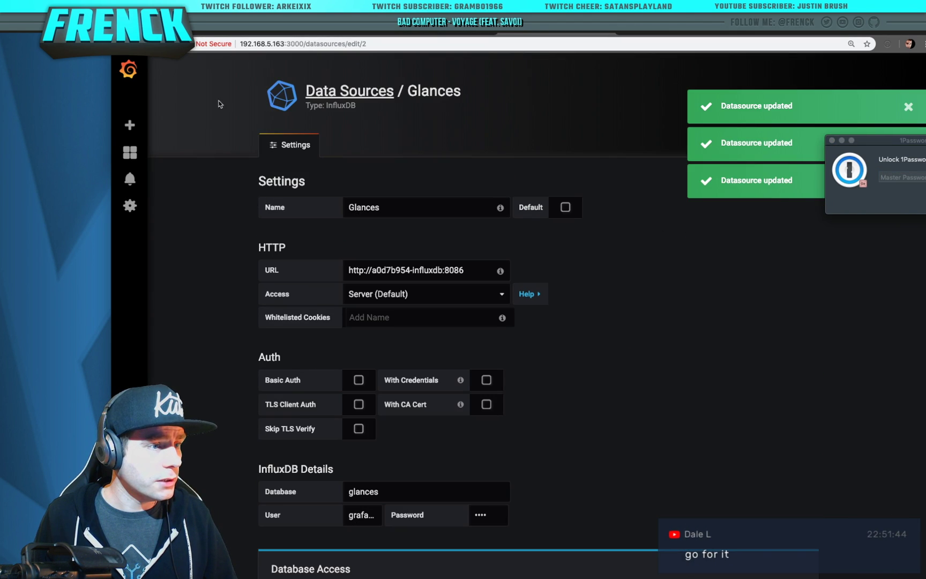
pyautogui.click(321, 92)
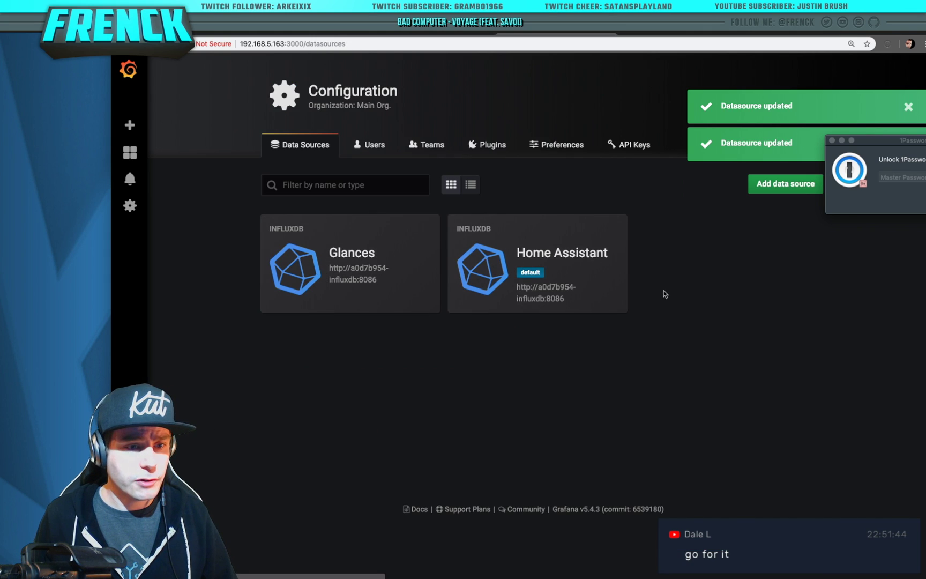
# Dismiss the 1Password popup and confirm Chronograf lists _internal, glances and homeassistant databases
pyautogui.press('Escape')
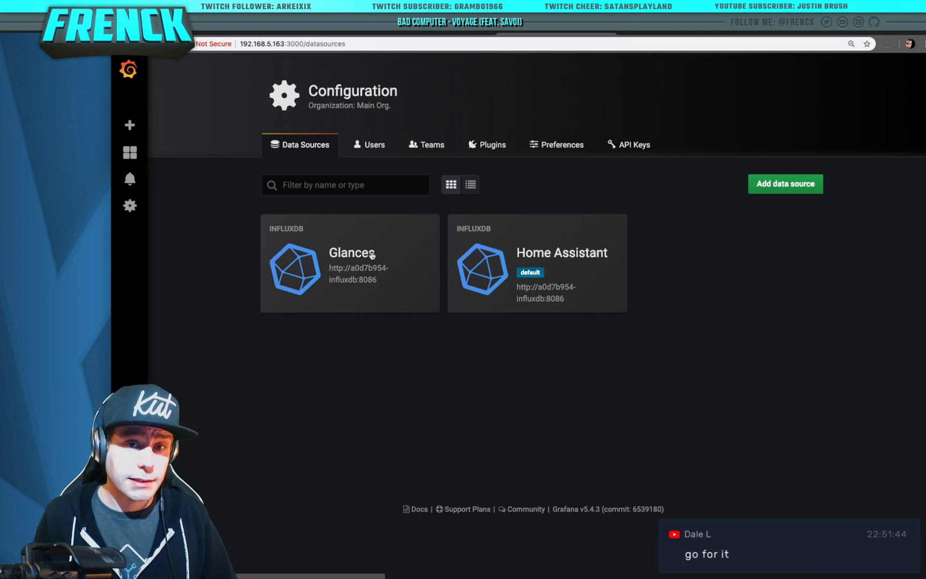
pyautogui.click(659, 33)
pyautogui.click(568, 34)
pyautogui.click(670, 34)
pyautogui.click(549, 34)
pyautogui.click(445, 34)
pyautogui.click(530, 34)
pyautogui.click(679, 35)
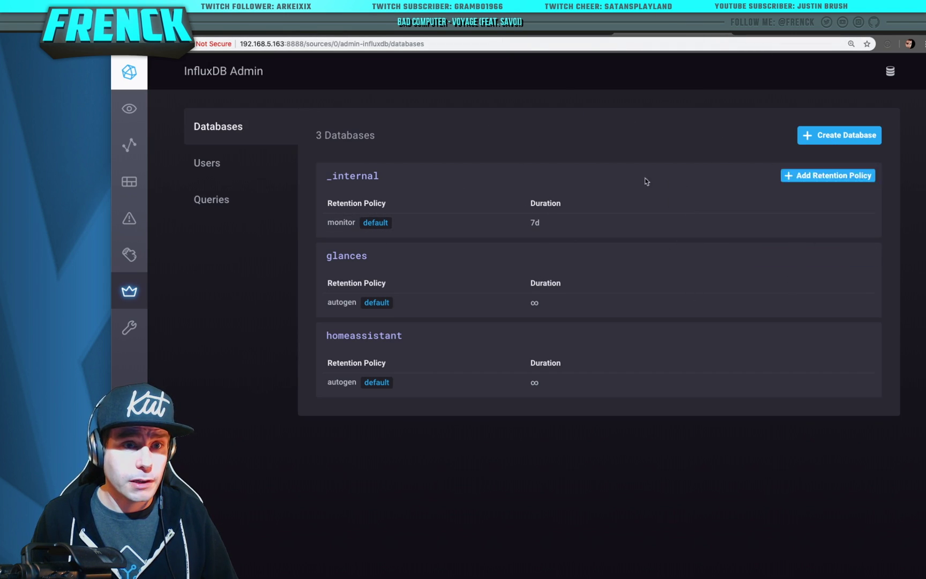
# Open the Glances add-on from the Hass.io add-on dashboard
pyautogui.click(410, 34)
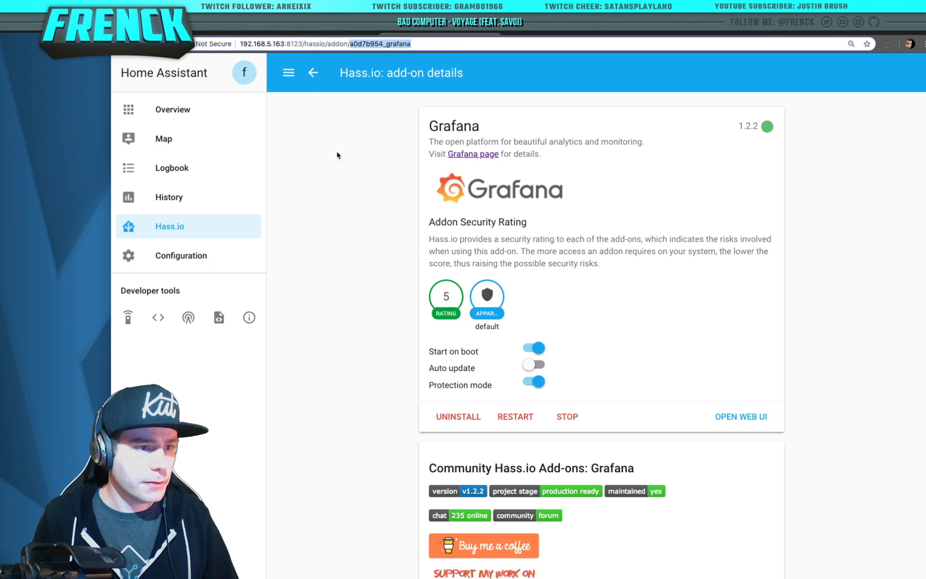
pyautogui.click(313, 73)
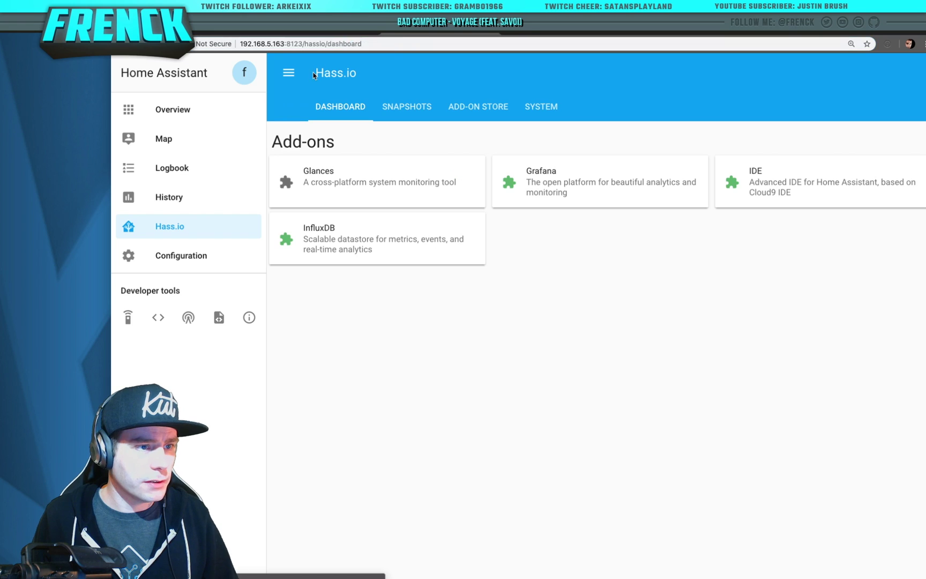
pyautogui.click(386, 184)
pyautogui.scroll(-10, 745, 320)
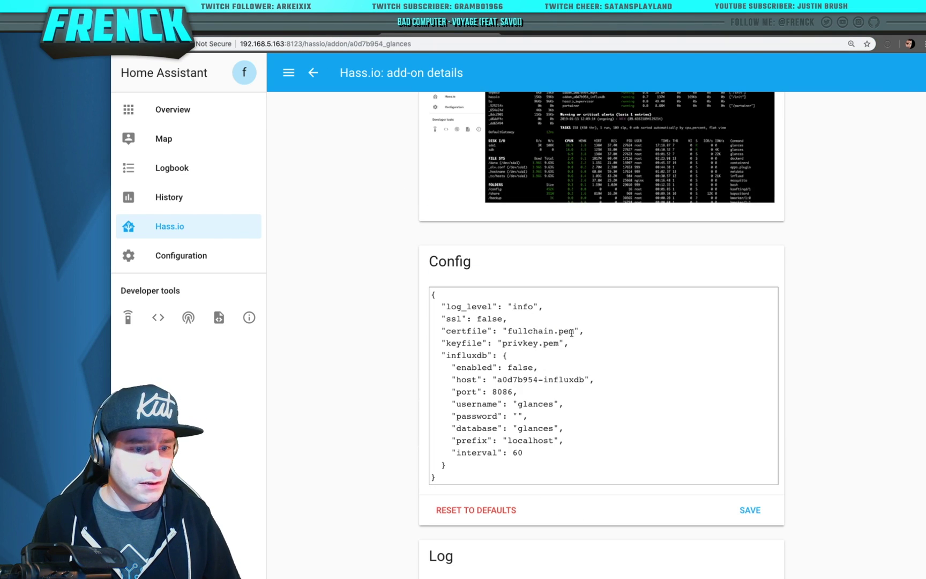
# In the Glances config set enabled to true, fill in a password, set interval 10, and save
pyautogui.doubleClick(487, 319)
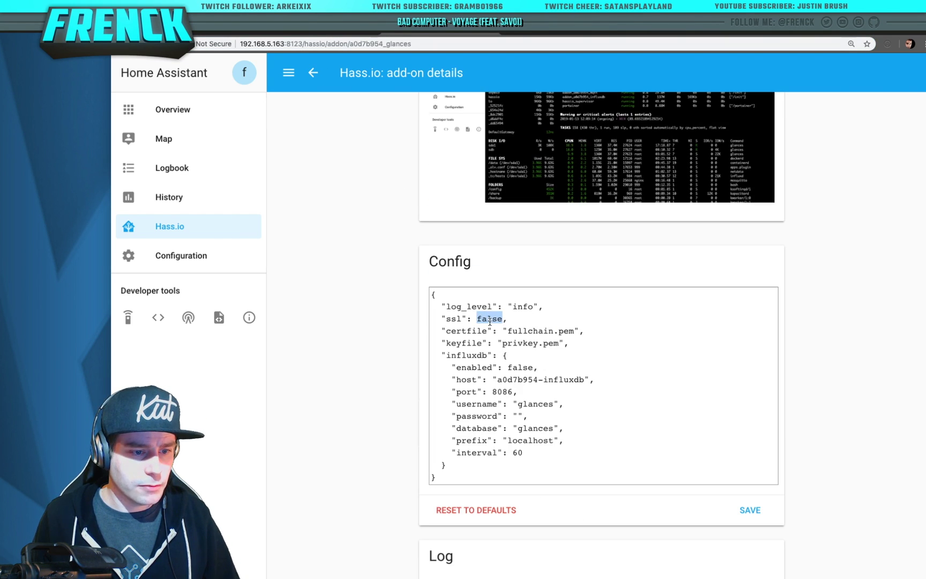
pyautogui.doubleClick(511, 367)
pyautogui.write('true')
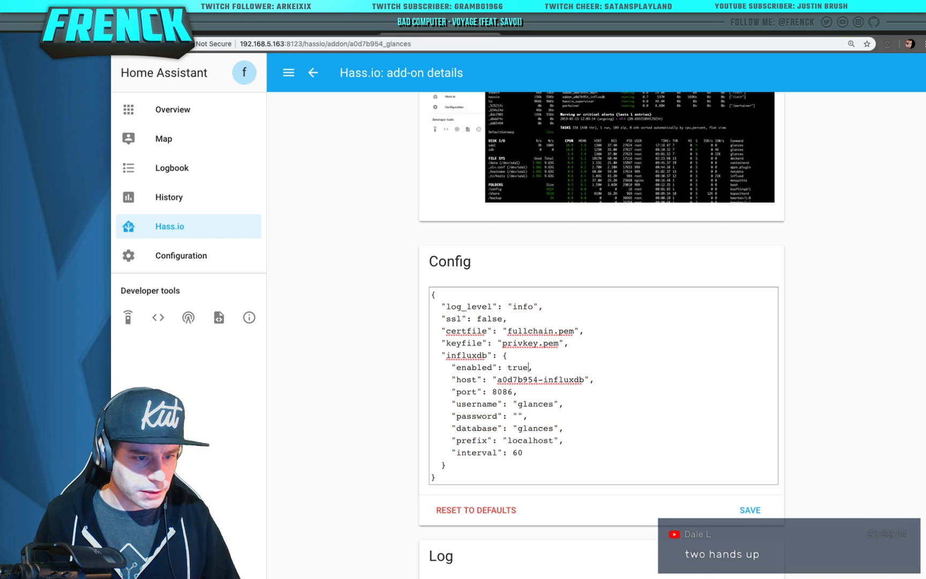
pyautogui.click(518, 416)
pyautogui.write('test')
pyautogui.doubleClick(535, 404)
pyautogui.doubleClick(528, 416)
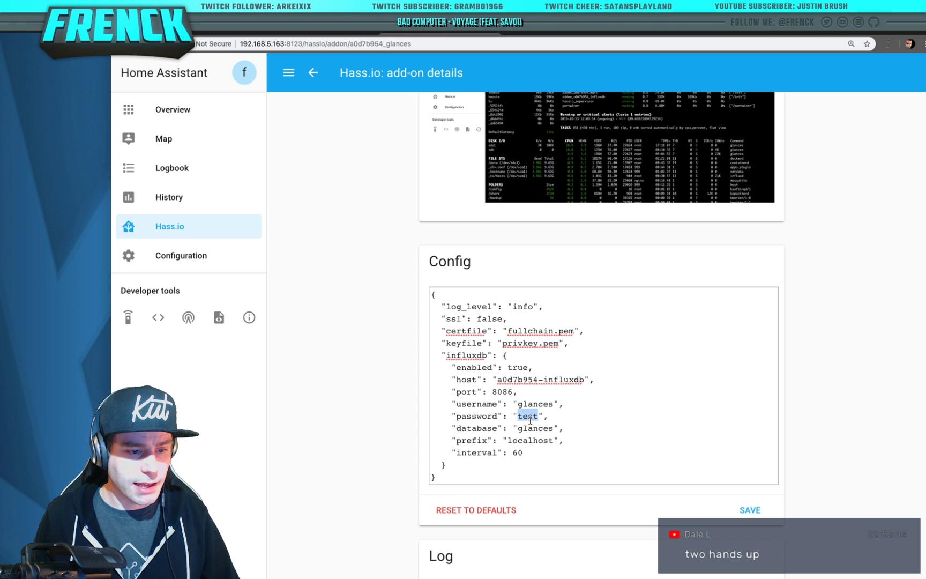
pyautogui.doubleClick(536, 428)
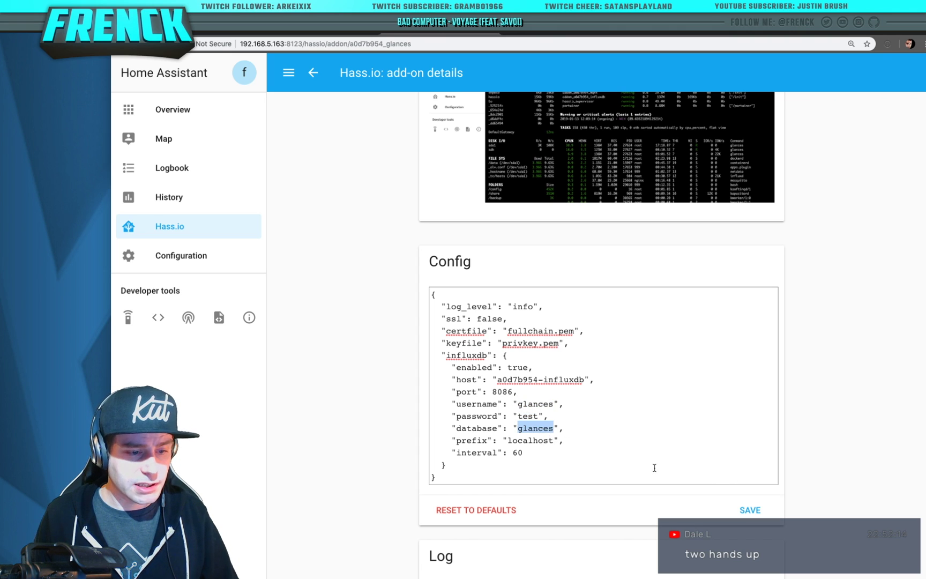
pyautogui.doubleClick(519, 453)
pyautogui.write('1')
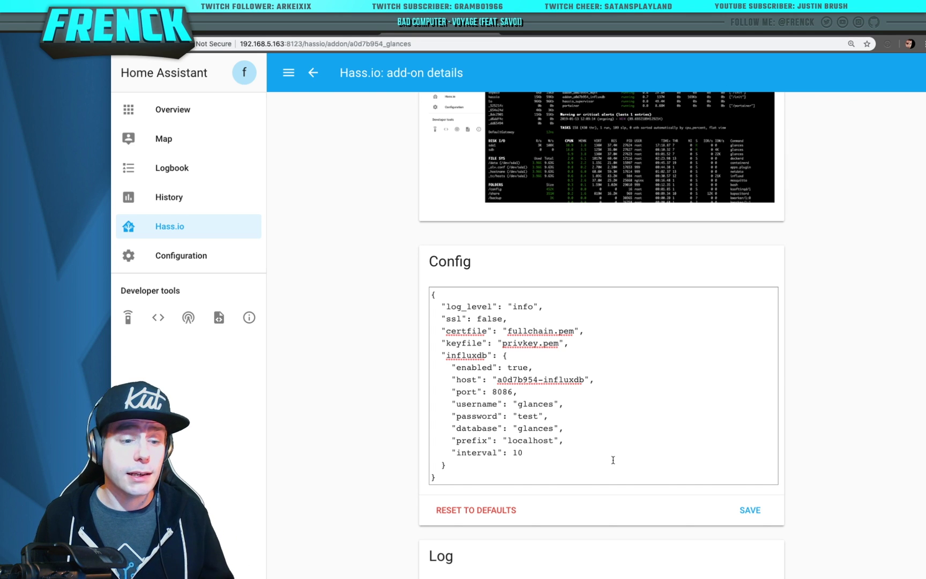
pyautogui.click(751, 508)
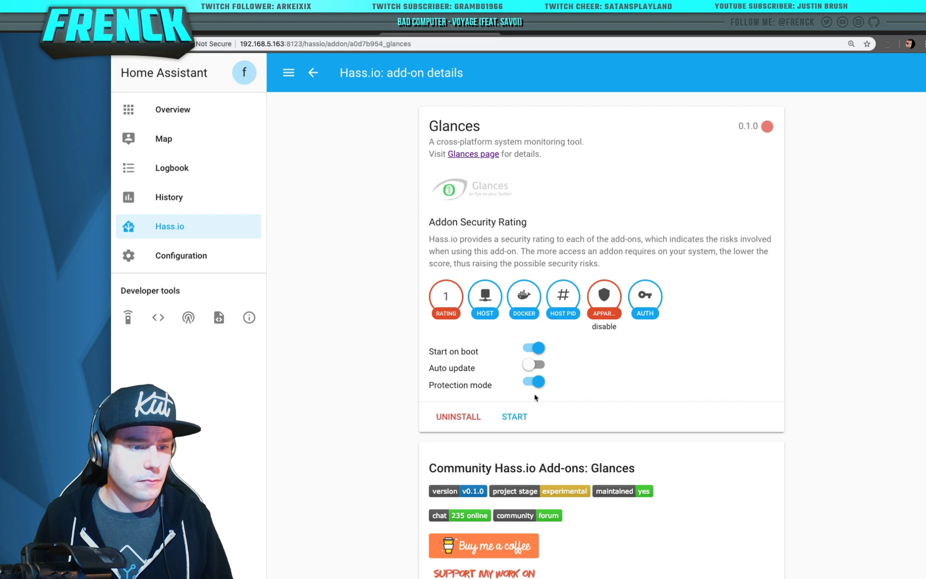
# Turn off protection mode and start the Glances add-on
pyautogui.click(536, 382)
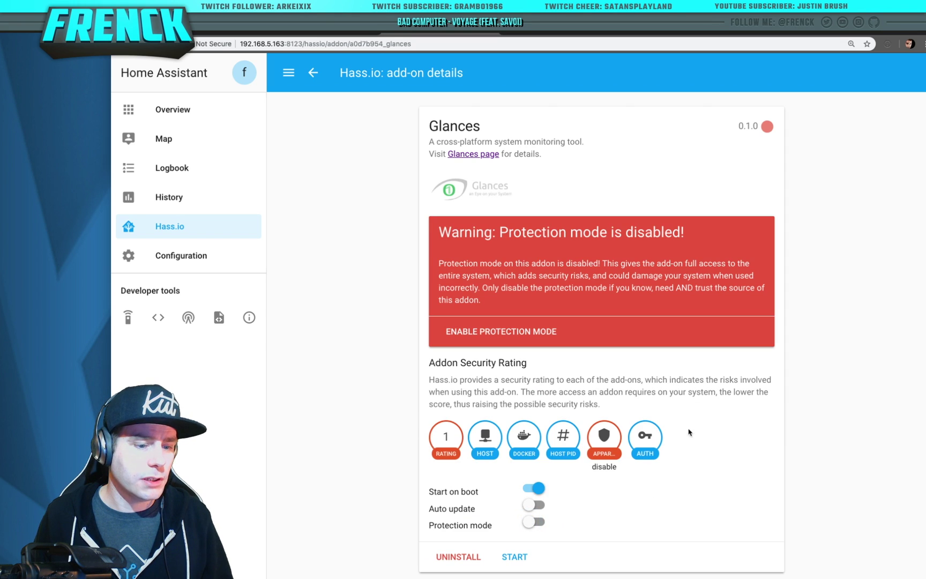
pyautogui.scroll(-4, 689, 428)
pyautogui.click(512, 373)
pyautogui.scroll(-10, 776, 419)
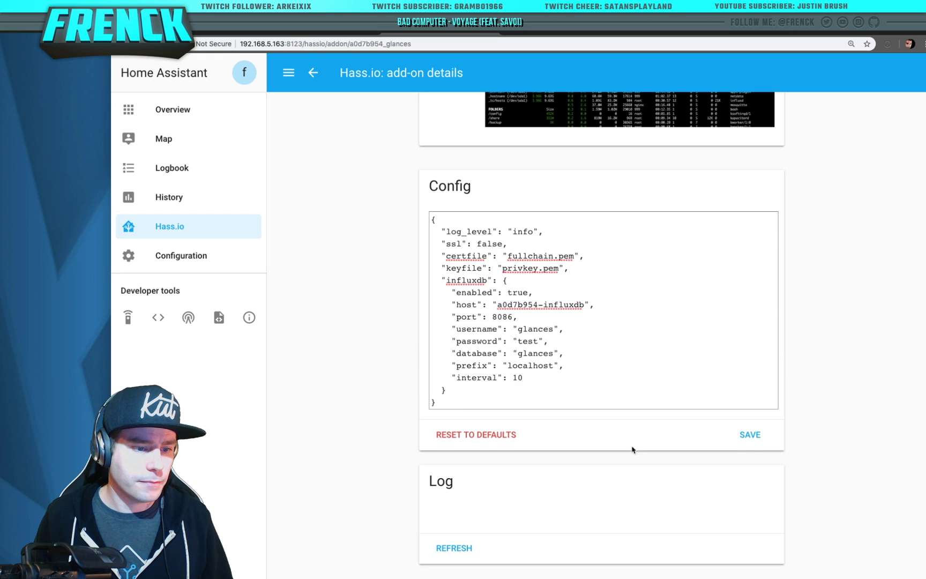
# Refresh the Glances log until it shows InfluxDB setup finished and NGINX and Glances started
pyautogui.click(452, 545)
pyautogui.scroll(-3, 469, 542)
pyautogui.scroll(-1, 437, 553)
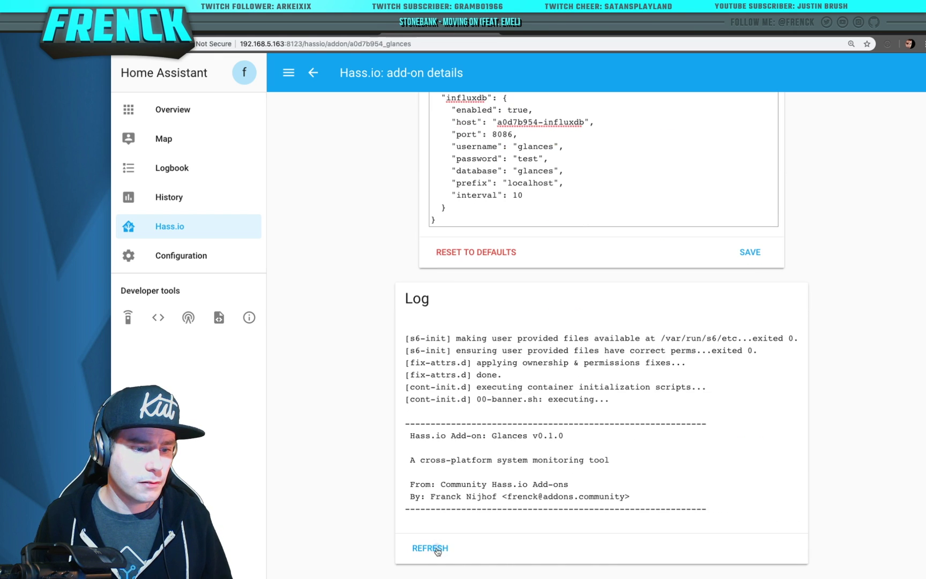
pyautogui.click(433, 554)
pyautogui.click(434, 555)
pyautogui.click(434, 556)
pyautogui.click(434, 556)
pyautogui.scroll(-1, 440, 555)
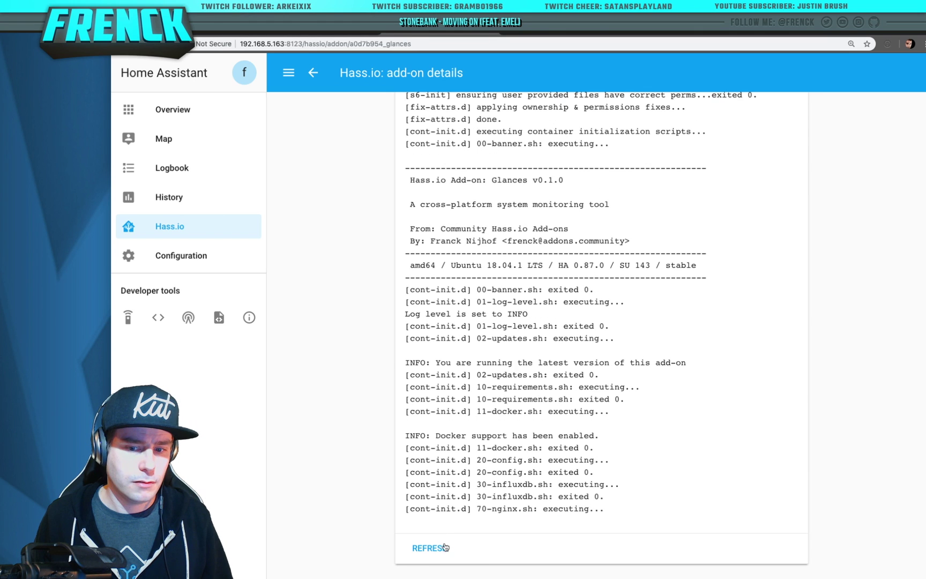
pyautogui.click(435, 553)
pyautogui.click(431, 551)
pyautogui.doubleClick(428, 552)
pyautogui.click(428, 552)
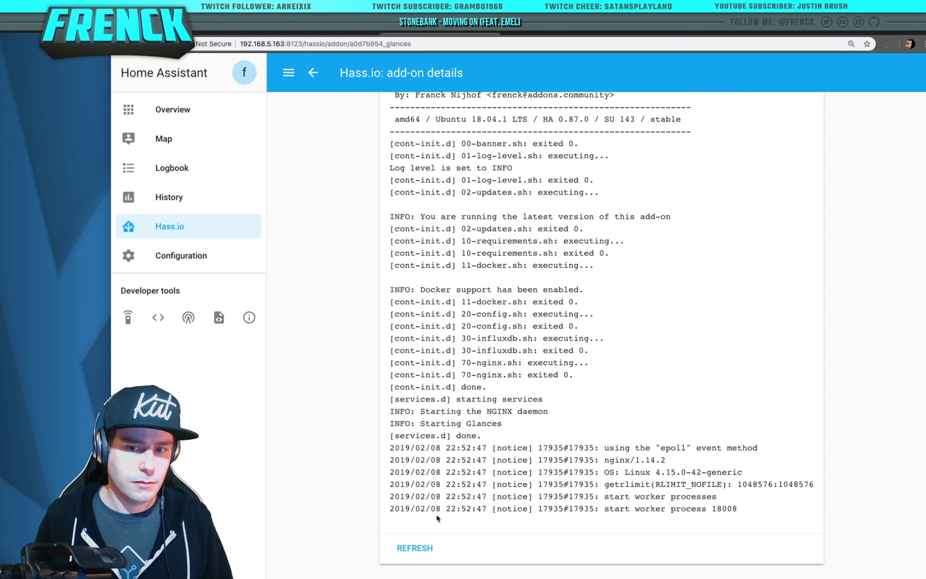
pyautogui.click(408, 549)
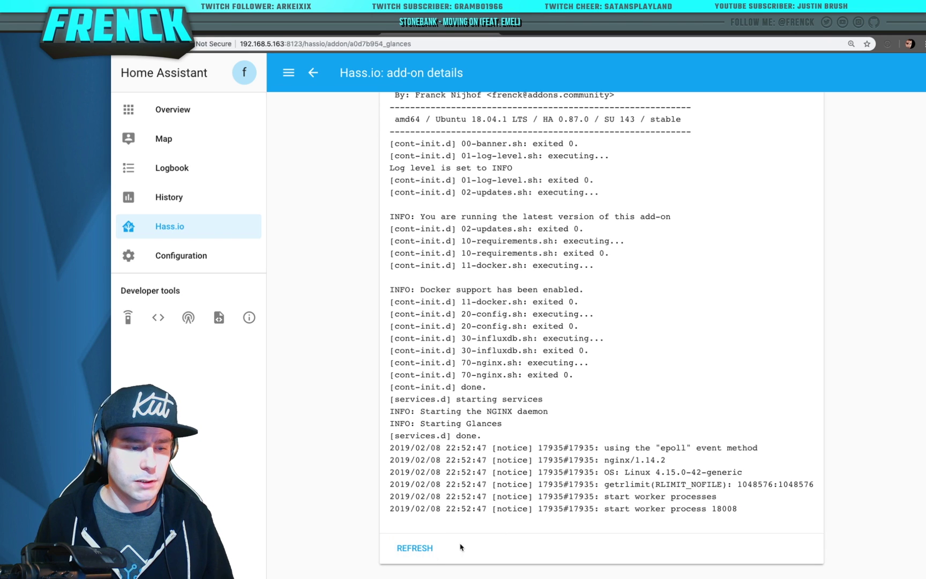
# Open Chronograf's Data Explorer on the glances database and browse its measurements, starting with localhost.cpu
pyautogui.click(667, 35)
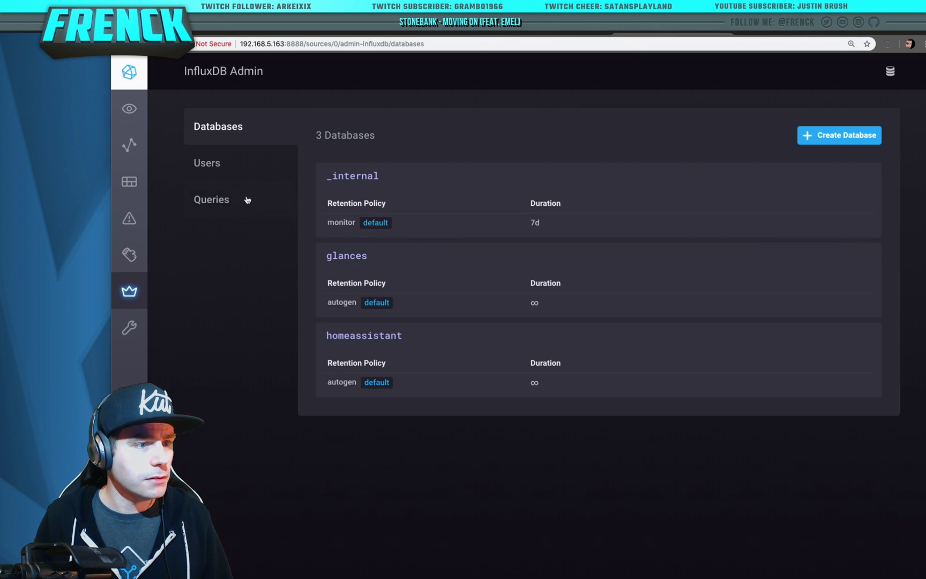
pyautogui.click(136, 145)
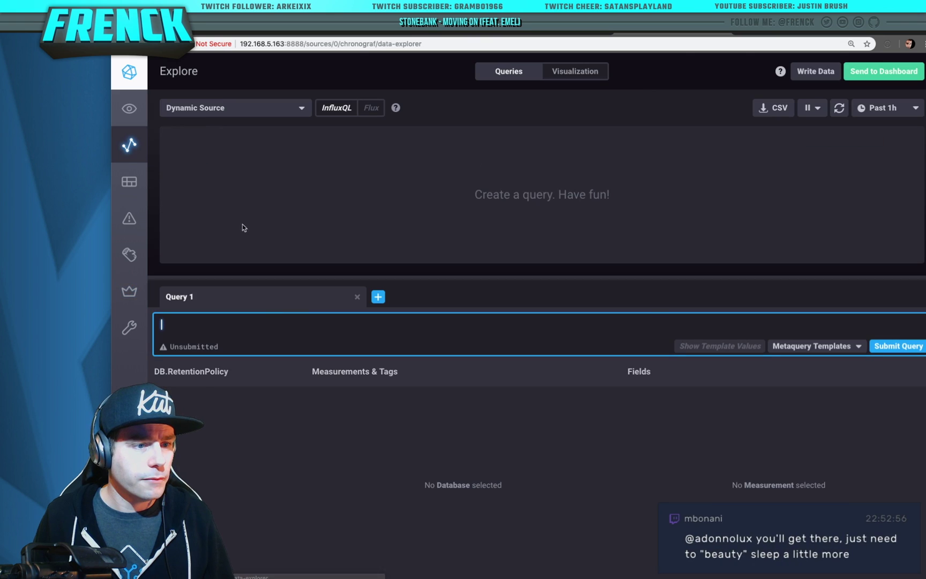
pyautogui.click(204, 414)
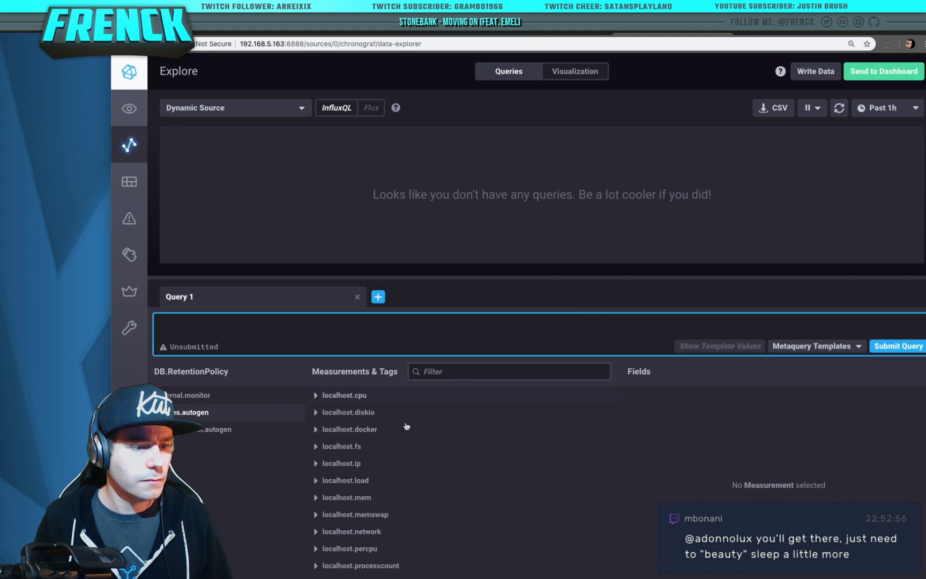
pyautogui.scroll(-3, 410, 456)
pyautogui.scroll(3, 416, 479)
pyautogui.click(315, 396)
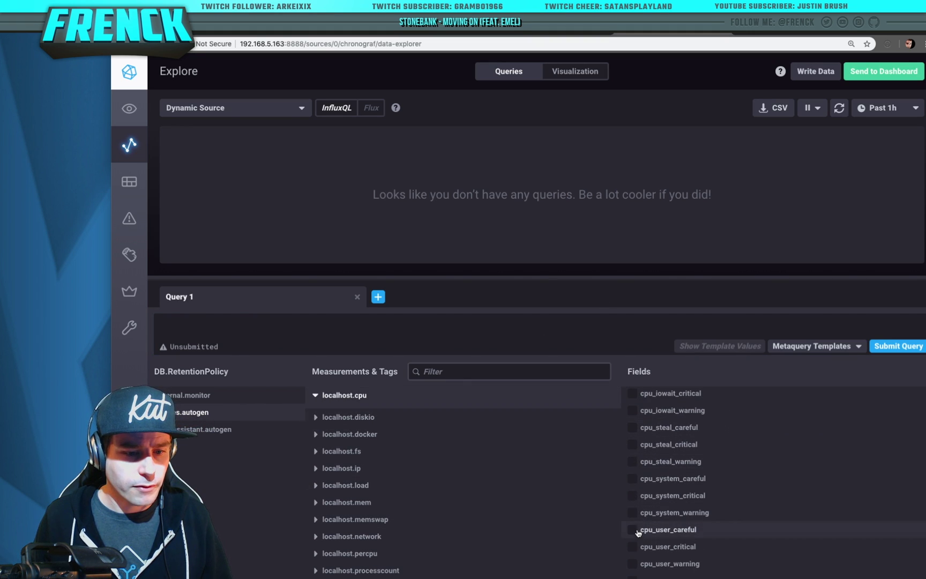
pyautogui.scroll(-2, 637, 519)
pyautogui.scroll(5, 640, 483)
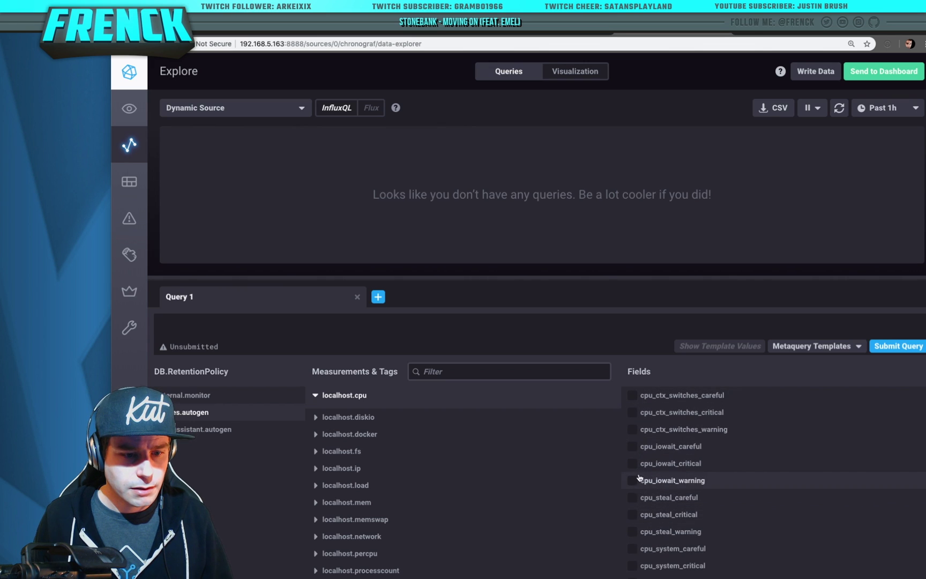
pyautogui.scroll(-3, 642, 456)
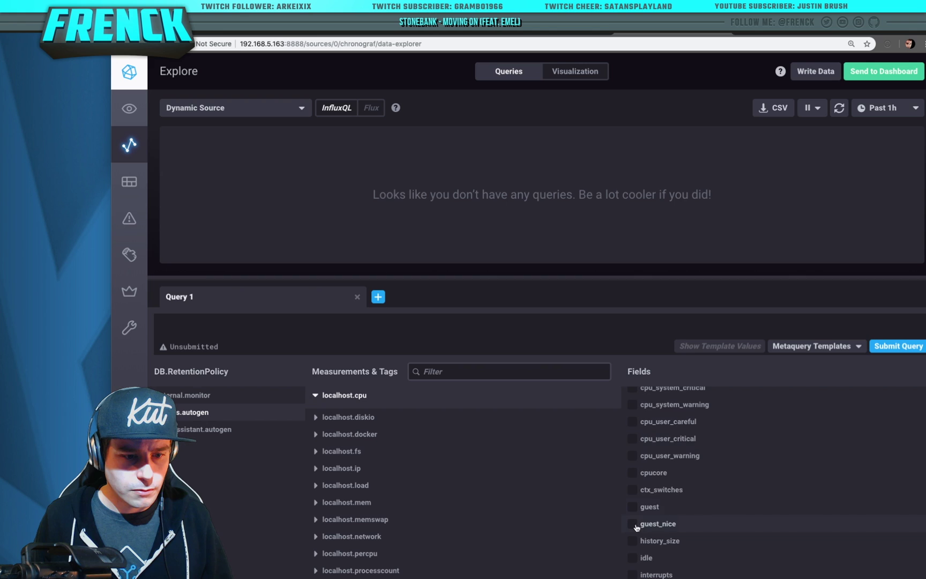
pyautogui.scroll(3, 638, 512)
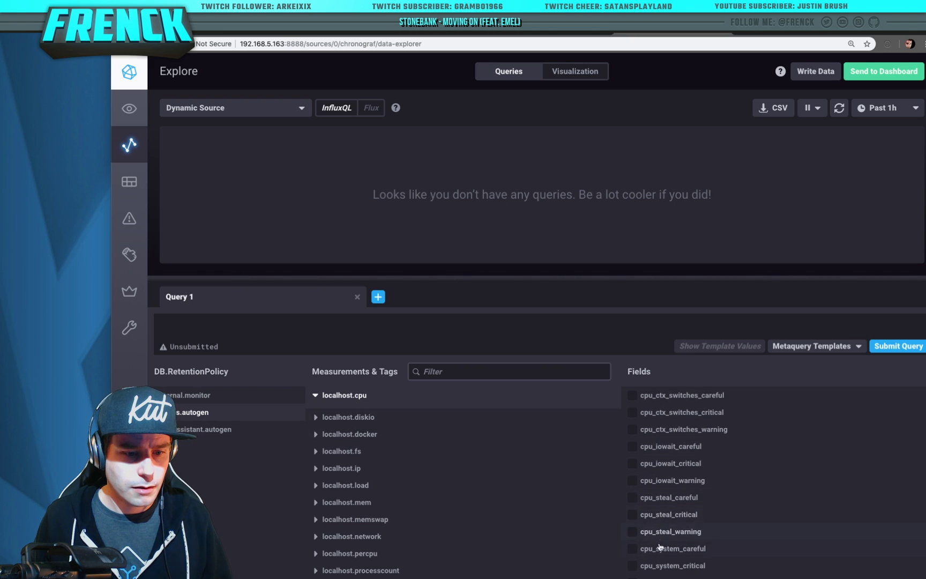
pyautogui.scroll(-1, 660, 547)
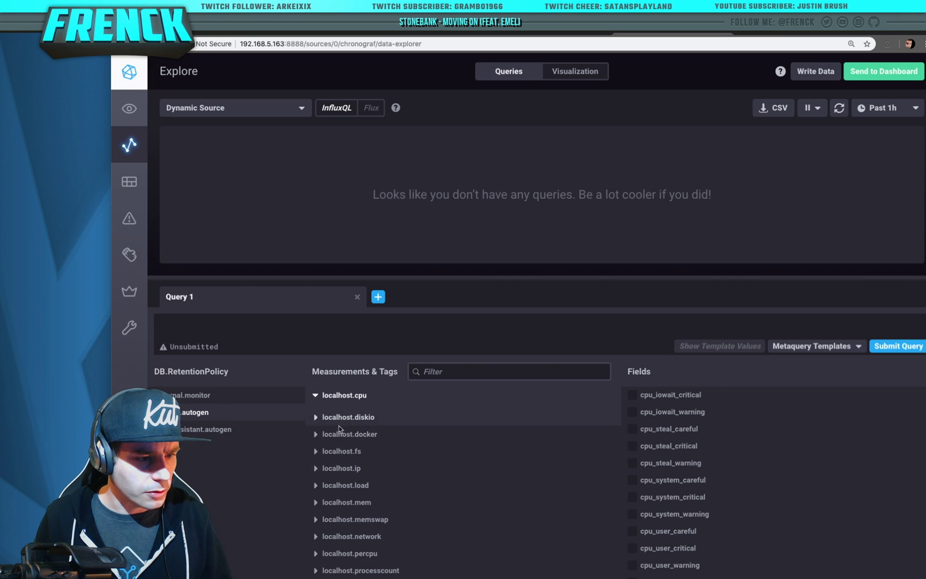
pyautogui.scroll(-2, 339, 450)
# Check min1, min15 and min5 under localhost.load and set the time range to Past 5m
pyautogui.click(345, 438)
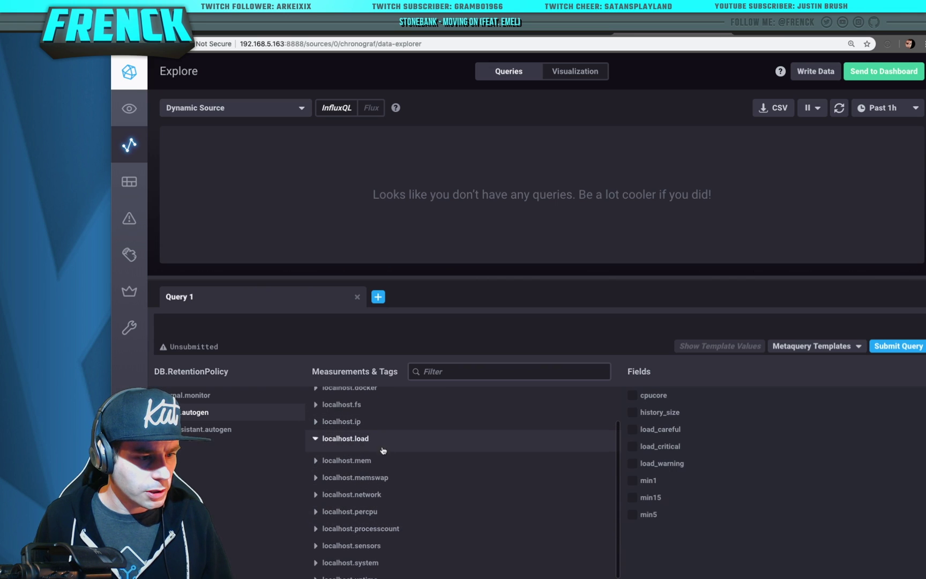
pyautogui.click(632, 481)
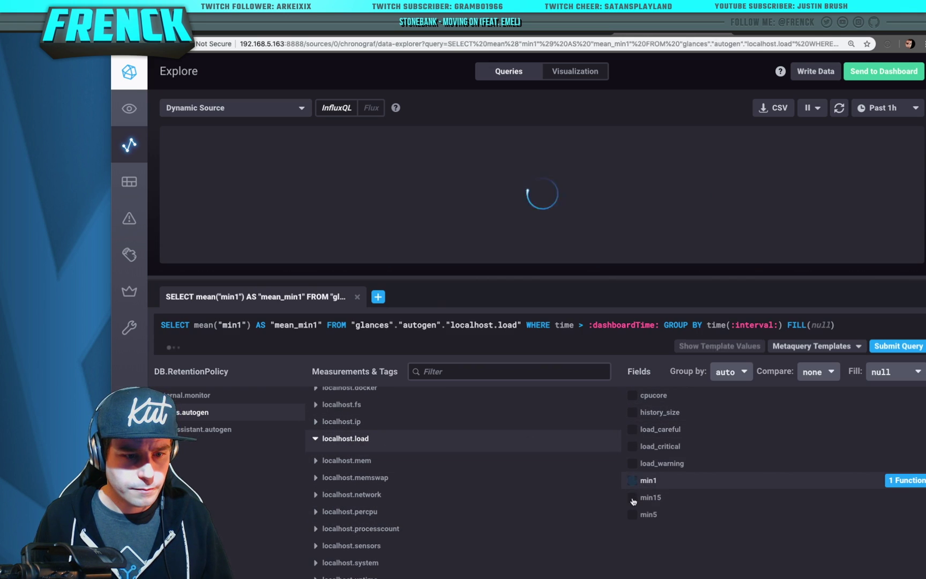
pyautogui.click(632, 498)
pyautogui.click(633, 525)
pyautogui.click(905, 111)
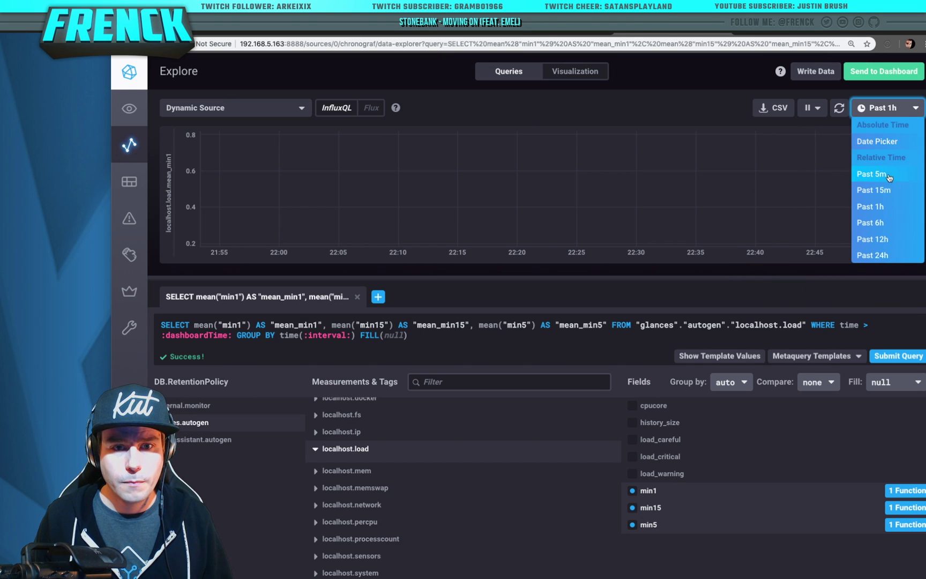
pyautogui.click(871, 174)
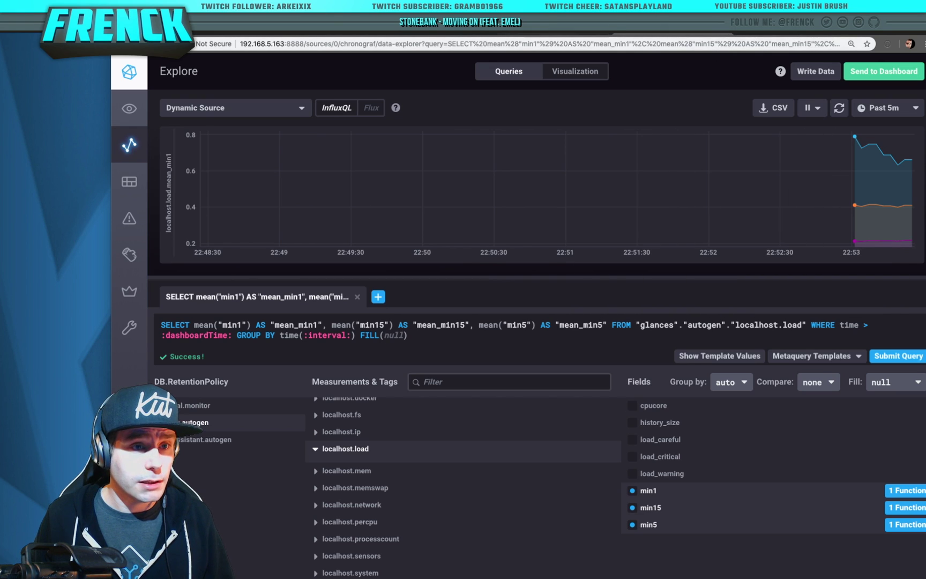
# Start a new empty dashboard in the local Grafana
pyautogui.click(558, 33)
pyautogui.moveTo(138, 127)
pyautogui.click(166, 149)
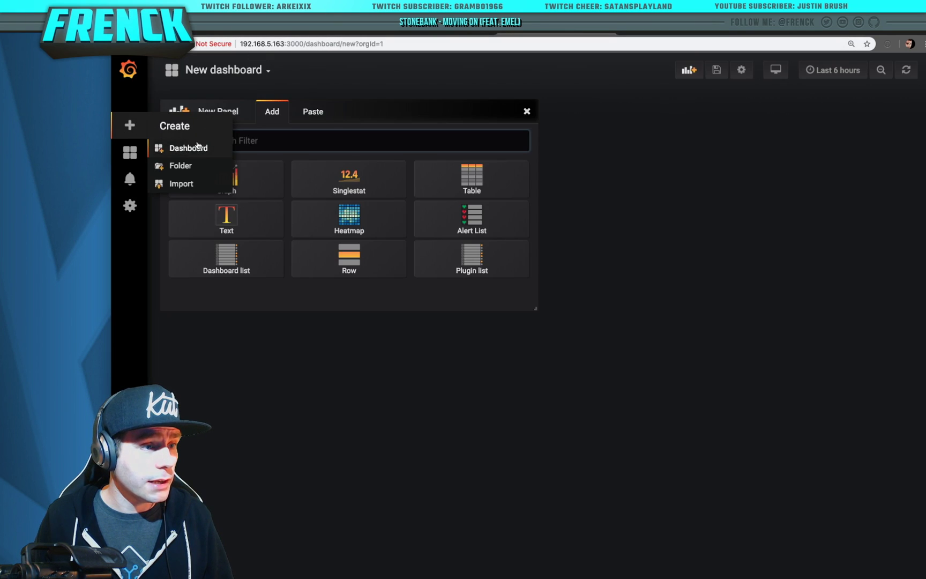
# Open grafana.com in a new browser tab
pyautogui.hotkey('ctrl', 't')
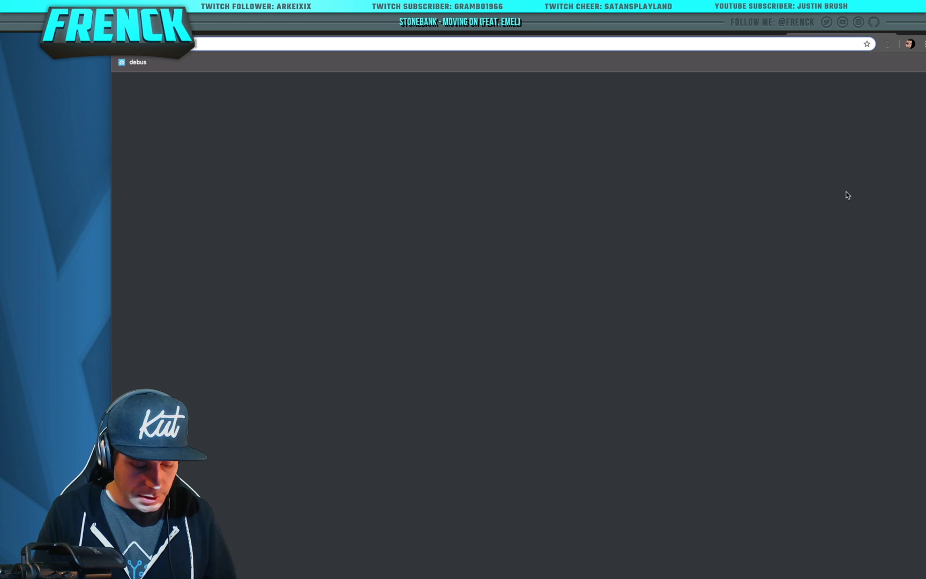
pyautogui.write('grap')
pyautogui.press('BackSpace')
pyautogui.press('BackSpace')
pyautogui.press('BackSpace')
pyautogui.write('ra')
pyautogui.press('Return')
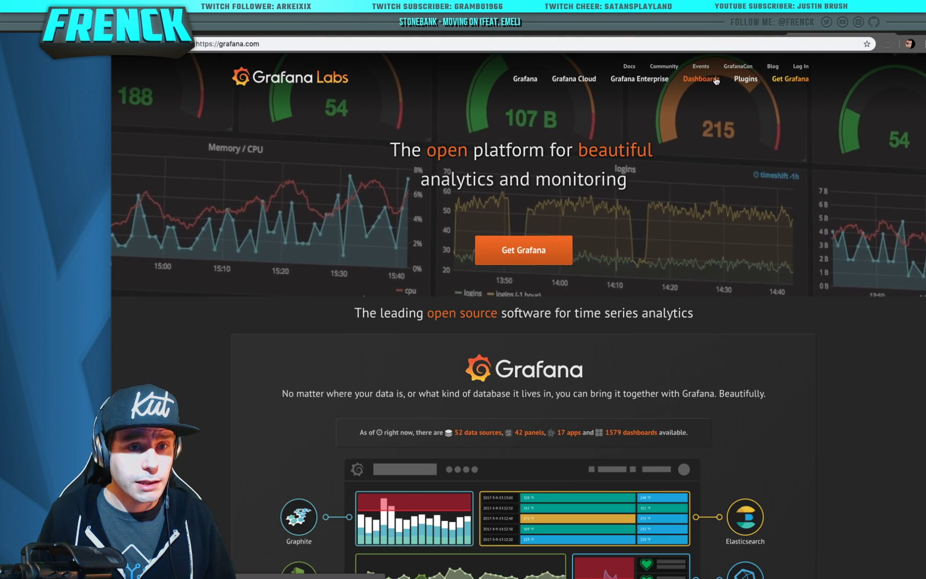
# Search the dashboards for 'glance', open the Glances dashboard and copy its ID 2387
pyautogui.click(715, 88)
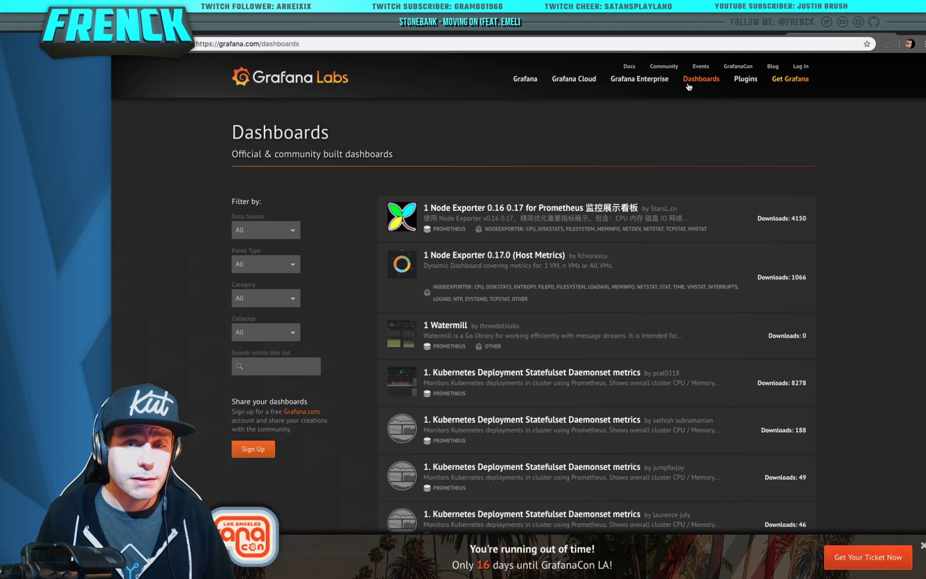
pyautogui.click(264, 369)
pyautogui.write('g')
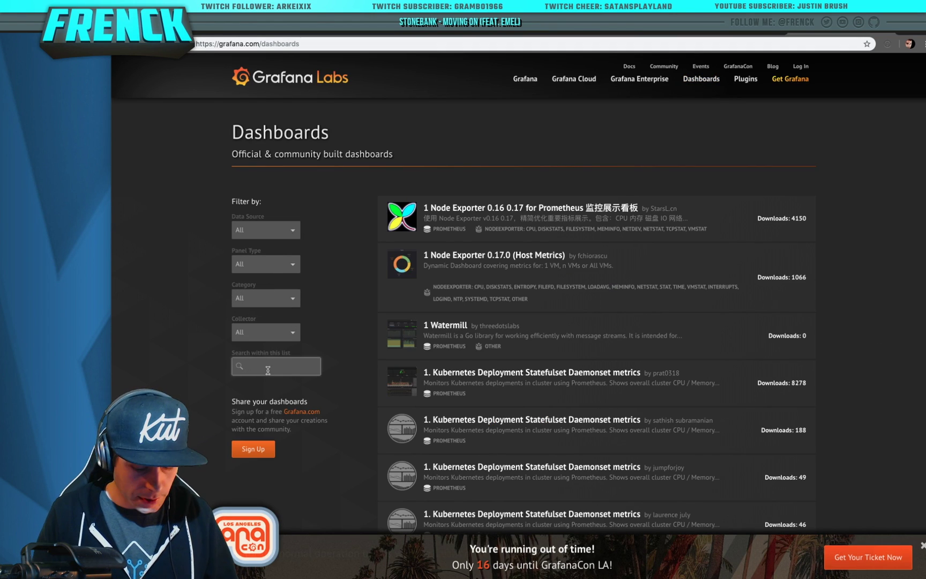
pyautogui.write('lances')
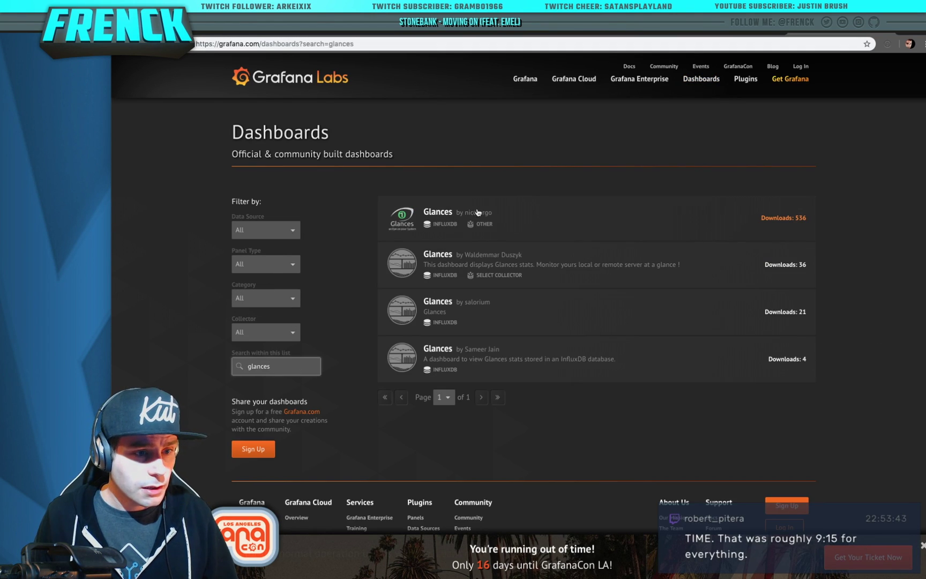
pyautogui.click(498, 218)
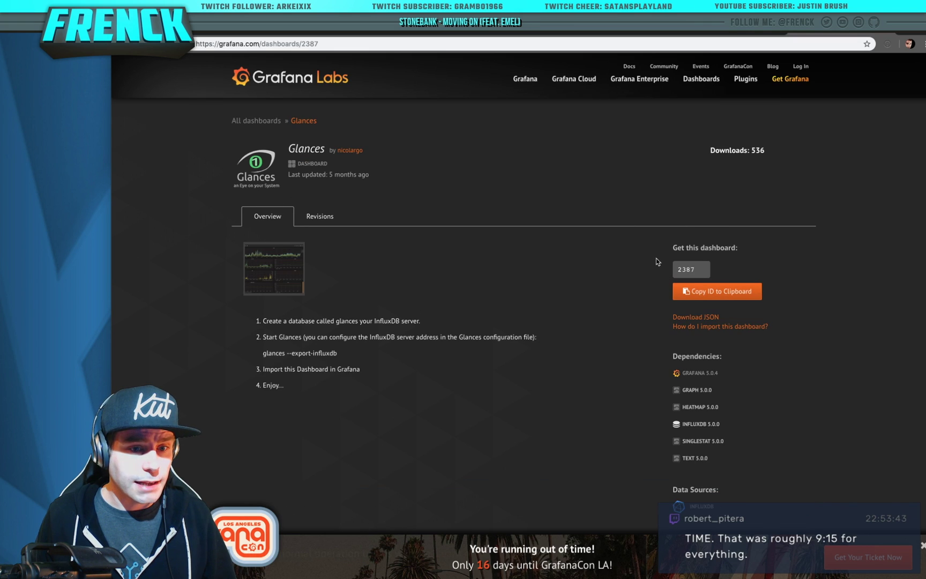
pyautogui.click(721, 293)
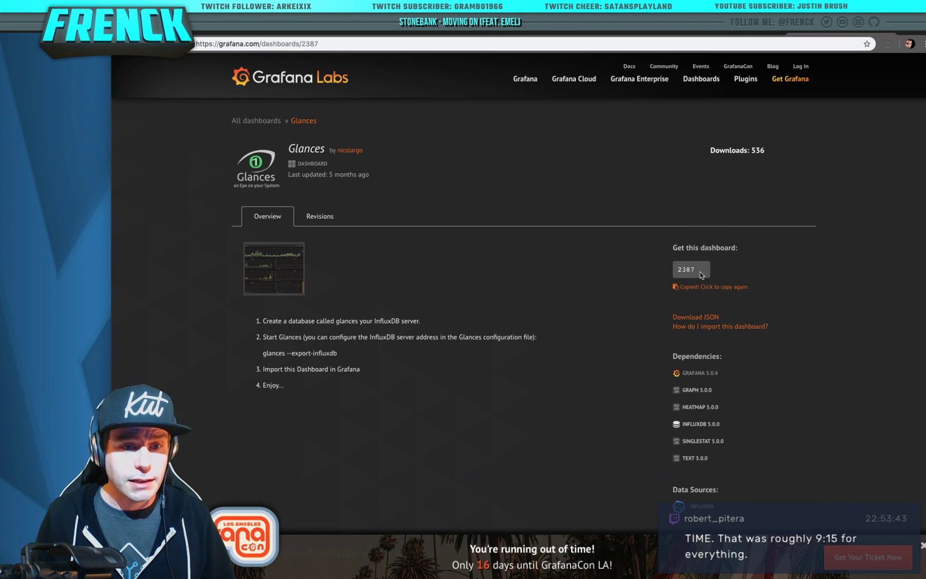
pyautogui.doubleClick(686, 272)
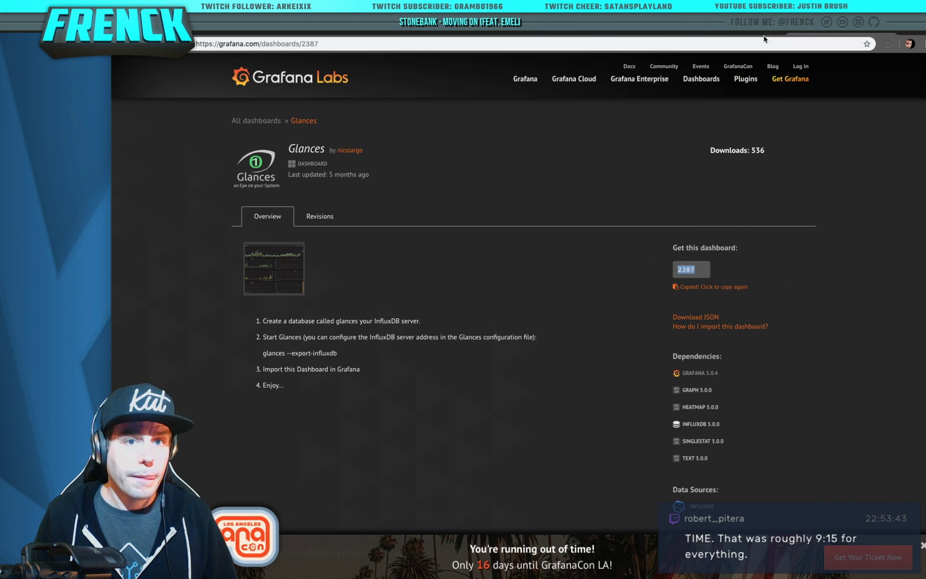
pyautogui.click(630, 34)
# Try importing by pasting dashboard ID 2387 into Grafana's import page, then leave the form
pyautogui.click(536, 34)
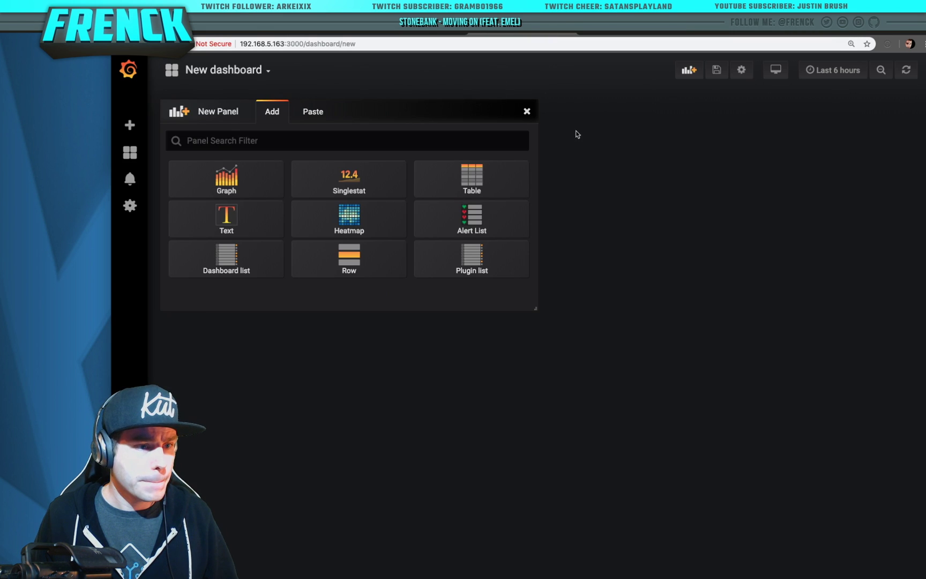
pyautogui.moveTo(129, 124)
pyautogui.click(161, 184)
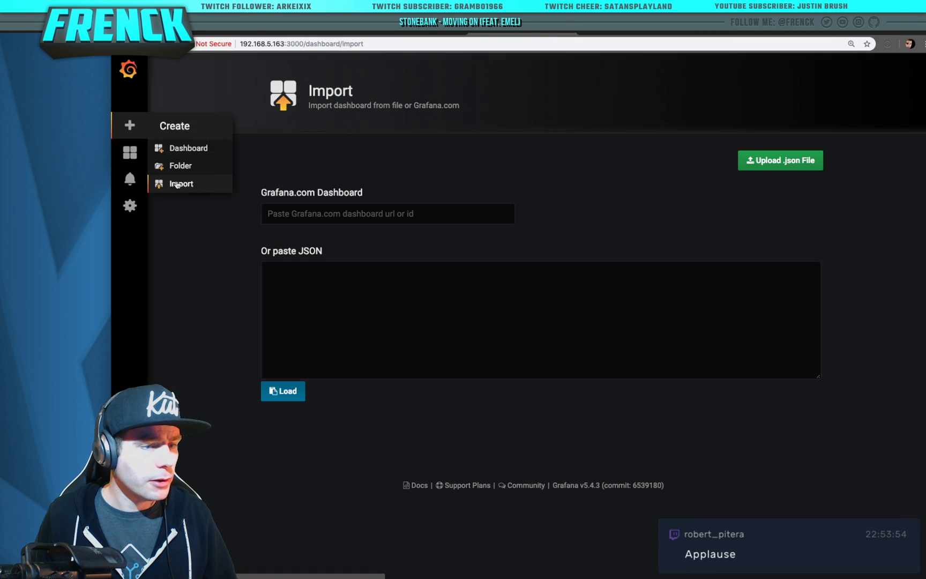
pyautogui.click(375, 213)
pyautogui.hotkey('ctrl', 'v')
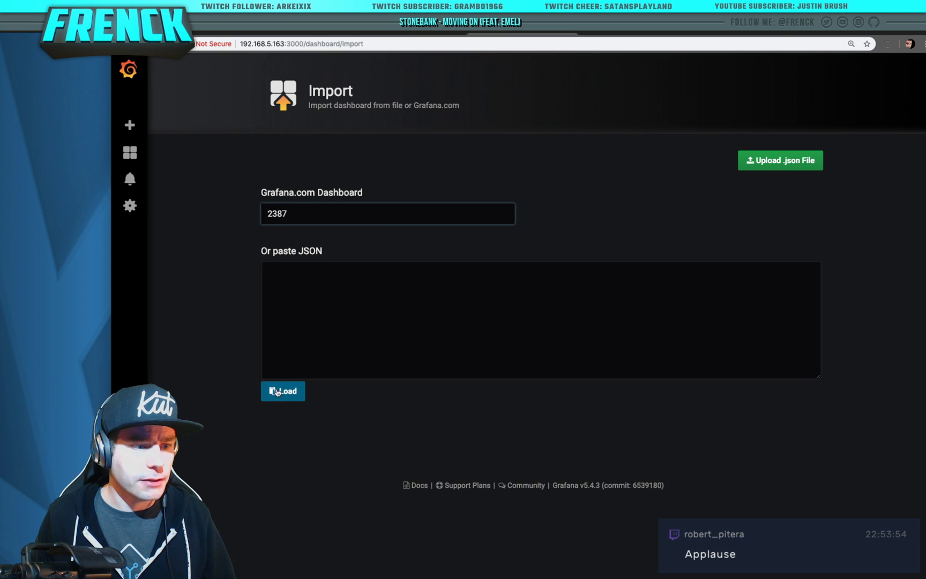
pyautogui.click(293, 393)
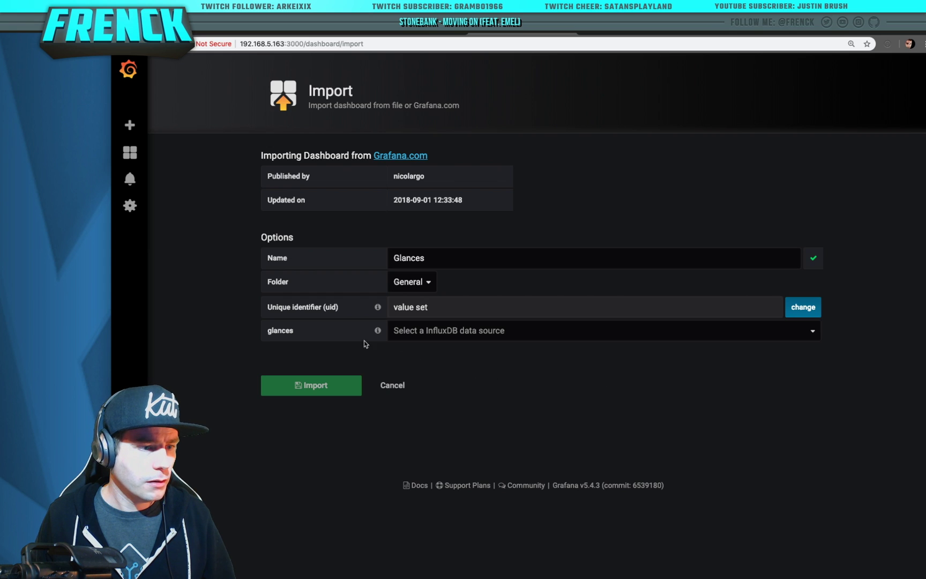
pyautogui.click(132, 152)
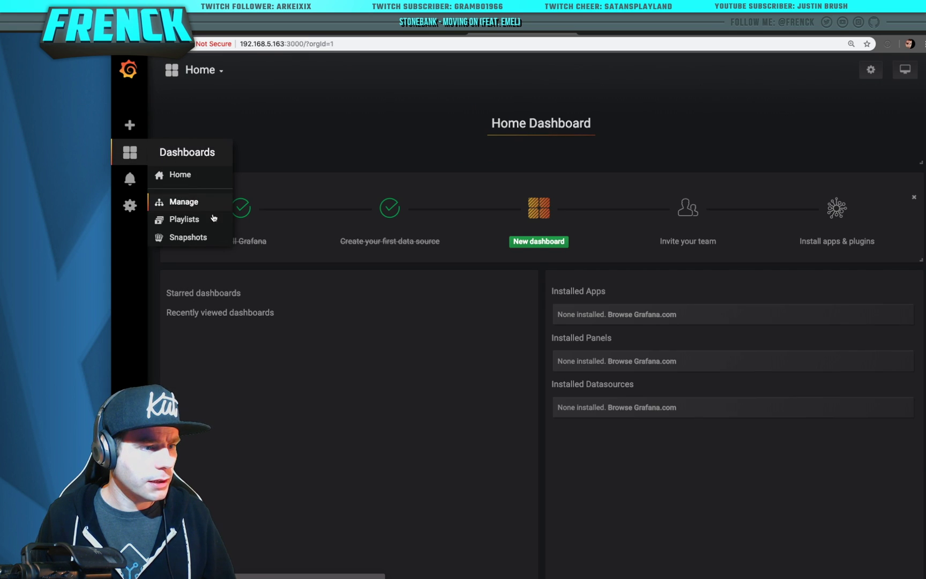
# Import dashboard 2387 again by typing the ID, choosing the Glances data source
pyautogui.moveTo(130, 125)
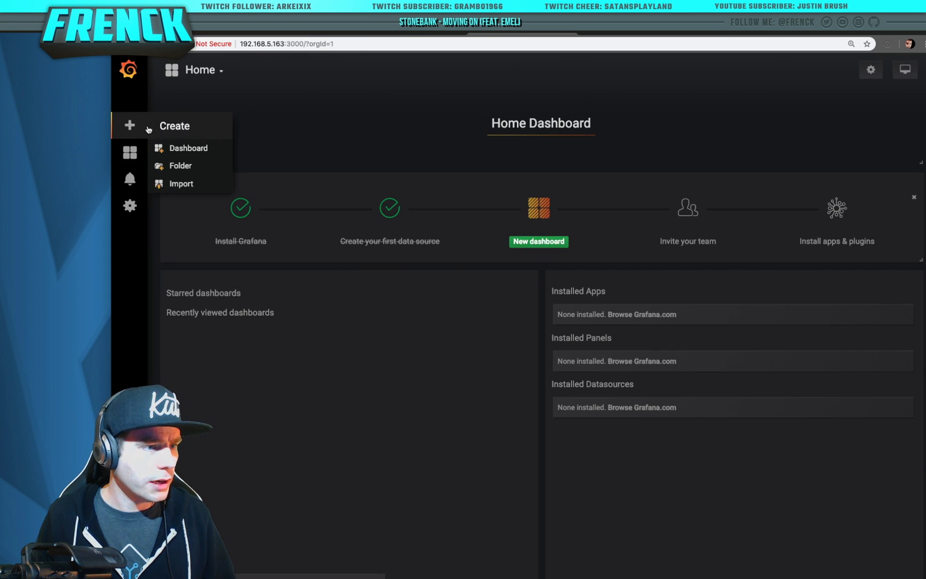
pyautogui.click(177, 185)
pyautogui.click(400, 213)
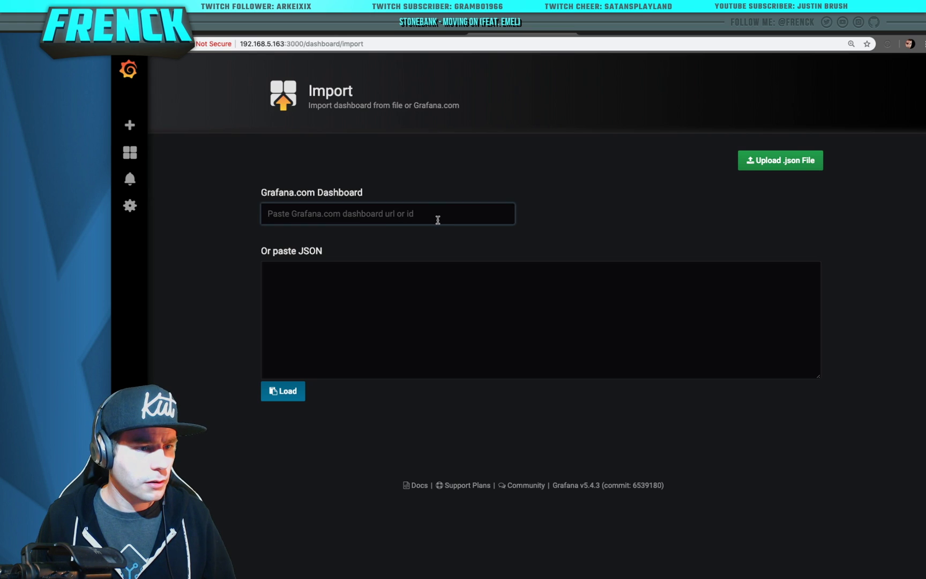
pyautogui.write('2387')
pyautogui.click(461, 406)
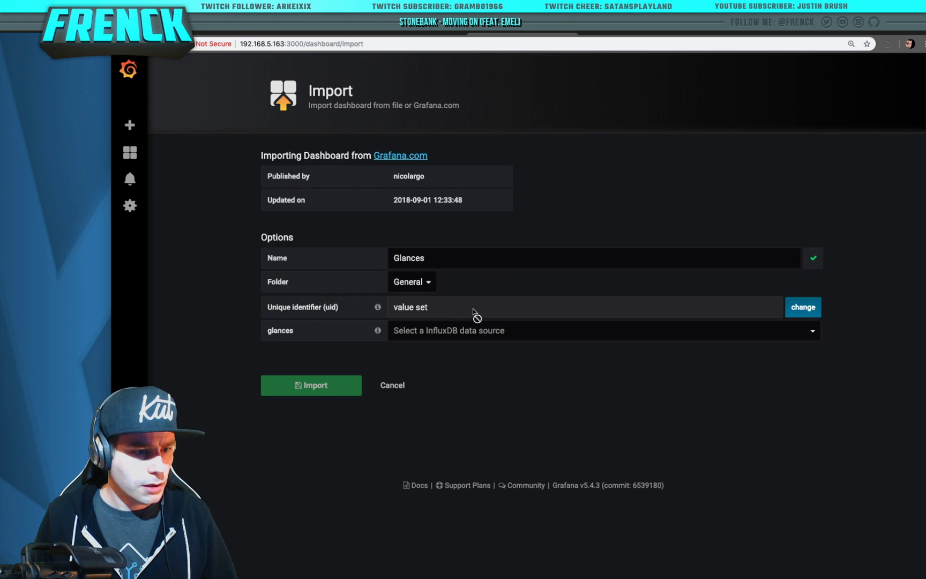
pyautogui.click(485, 331)
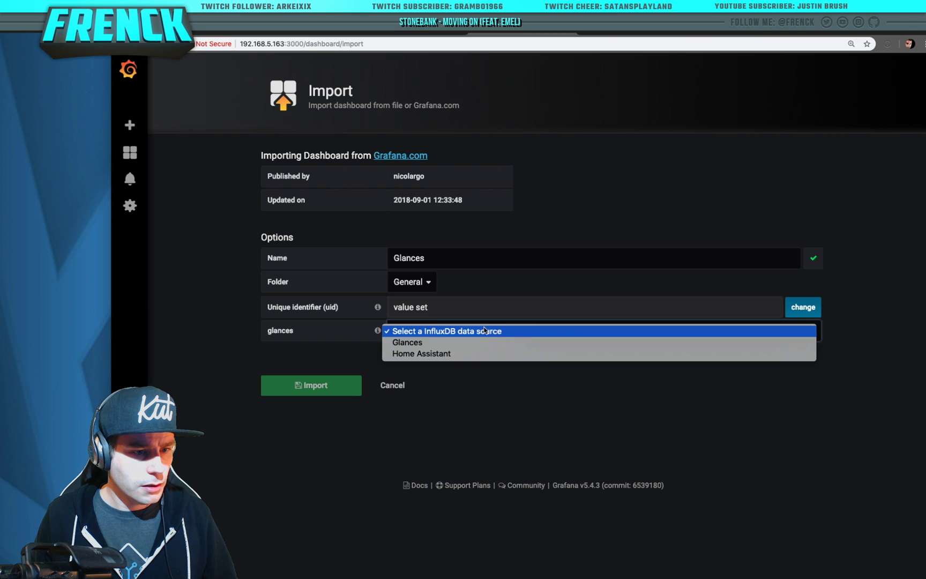
pyautogui.click(540, 343)
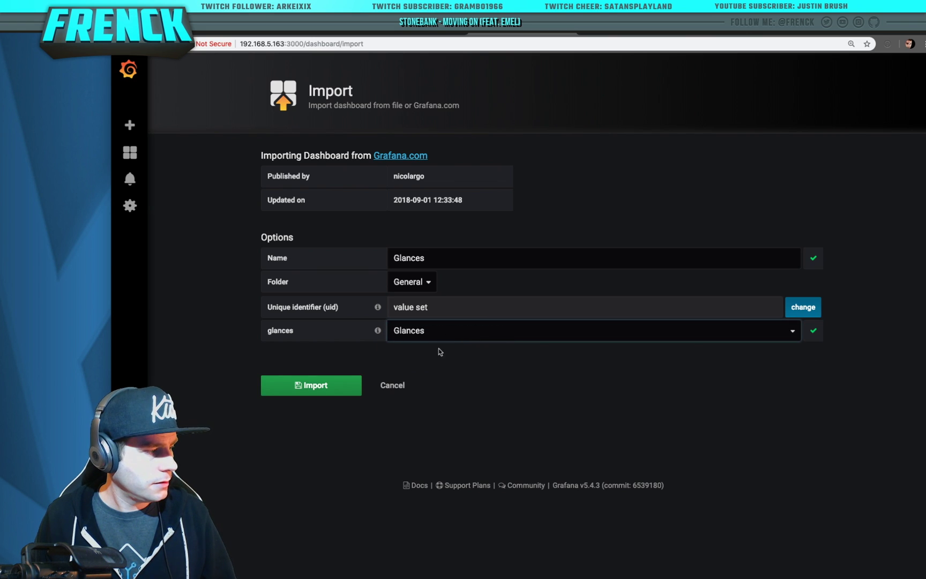
pyautogui.click(319, 385)
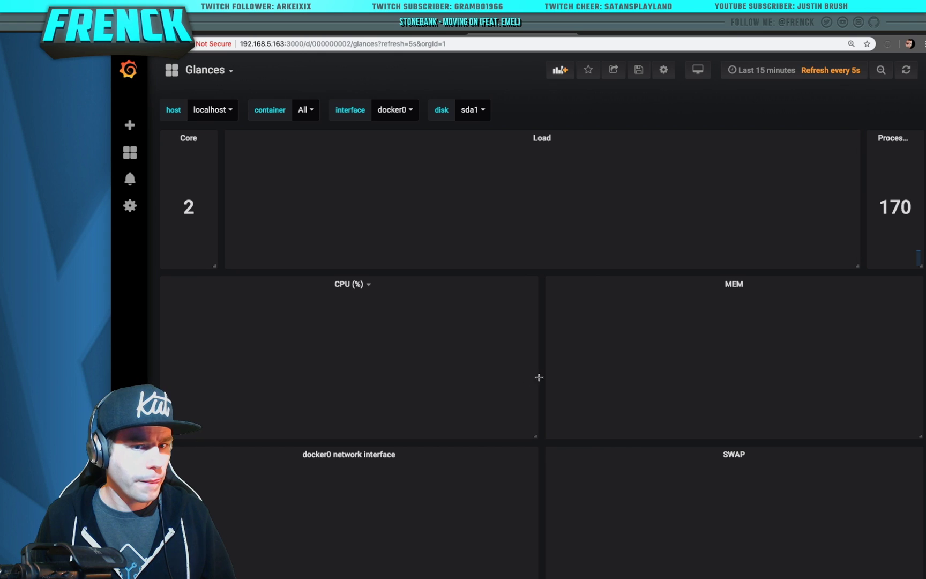
# Scroll through the live Glances graphs and briefly open the dashboard list
pyautogui.scroll(-10, 542, 353)
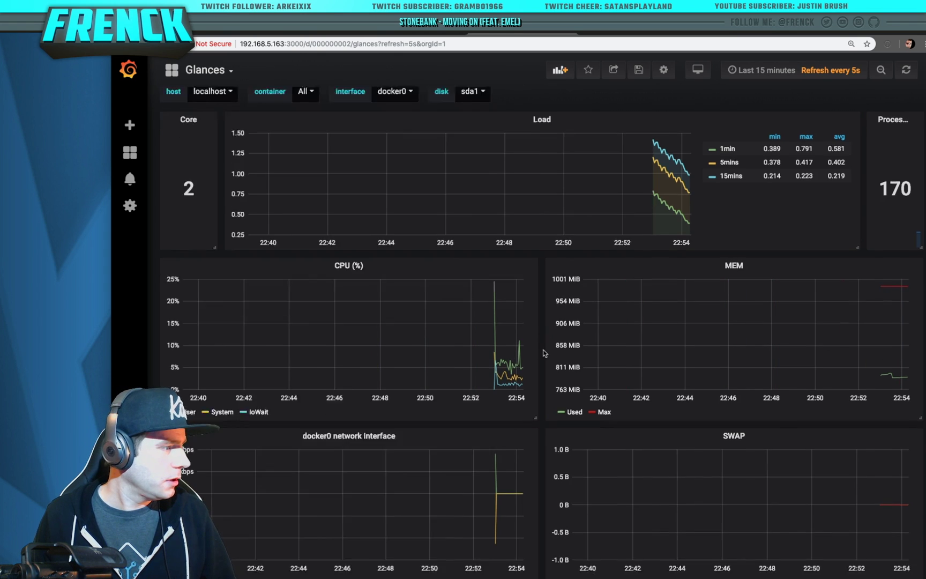
pyautogui.scroll(10, 543, 352)
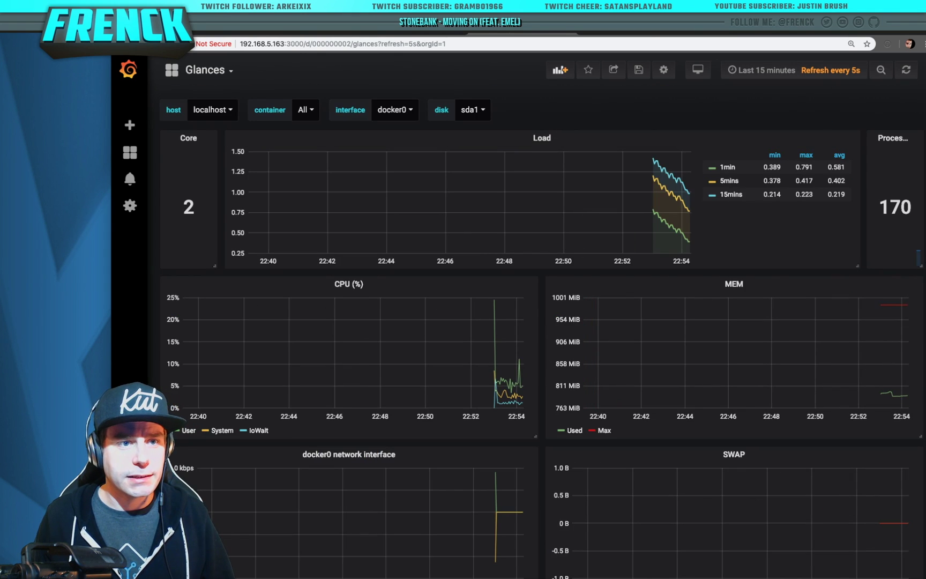
pyautogui.moveTo(691, 240)
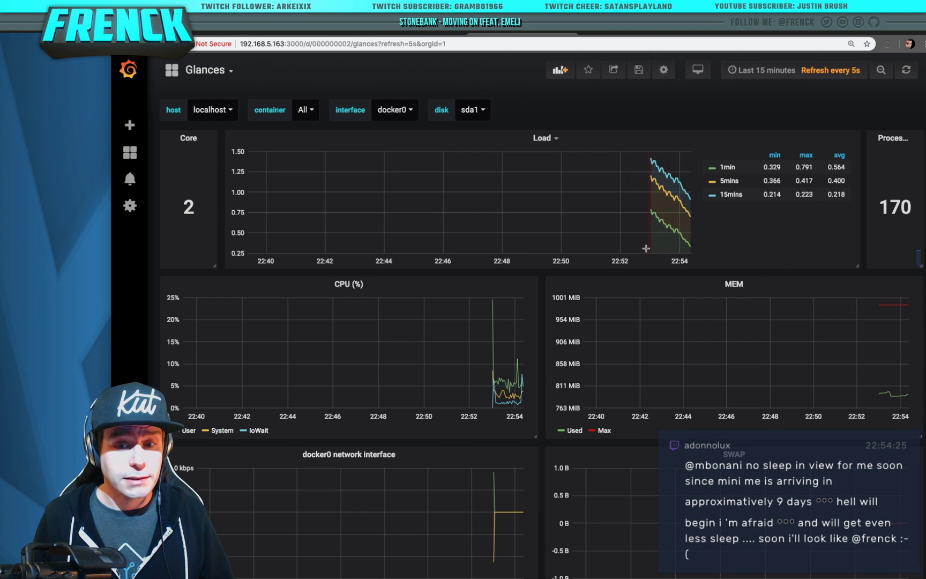
pyautogui.click(215, 70)
pyautogui.click(232, 192)
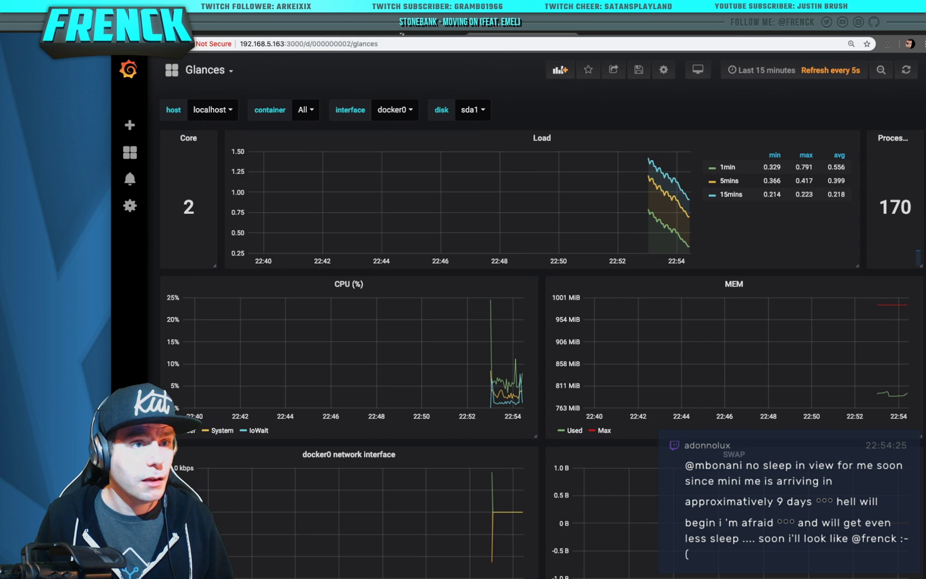
# Cycle through the browser tabs to reach the Cloud9 IDE workspace
pyautogui.hotkey('ctrl', 'Tab')
pyautogui.hotkey('ctrl', 'Tab')
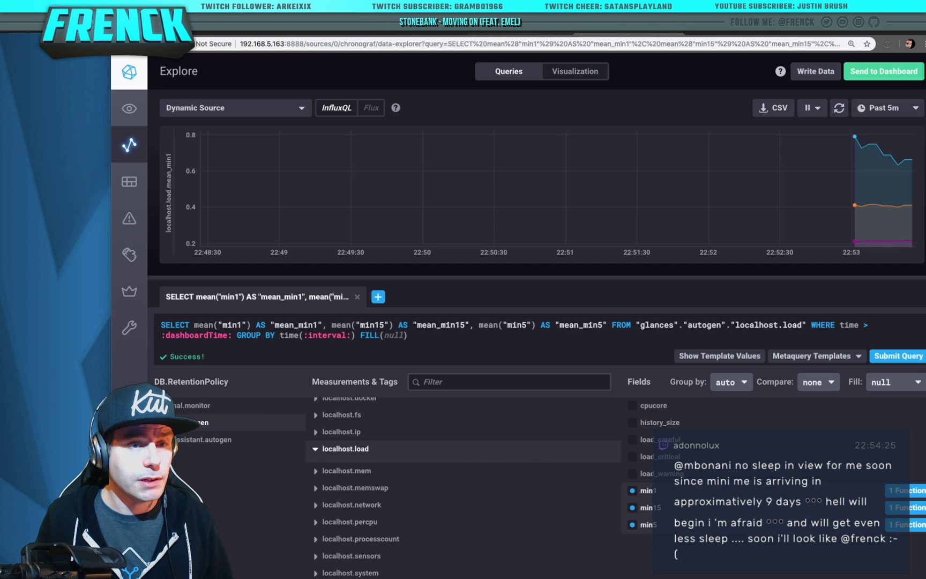
pyautogui.hotkey('ctrl', 'Tab')
pyautogui.hotkey('ctrl', 'shift', 'Tab')
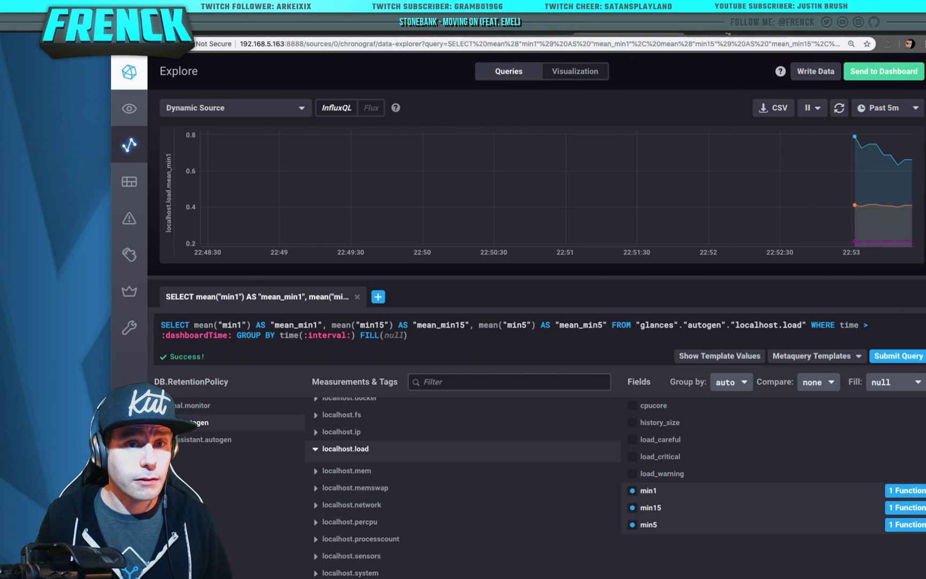
pyautogui.hotkey('ctrl', 'Tab')
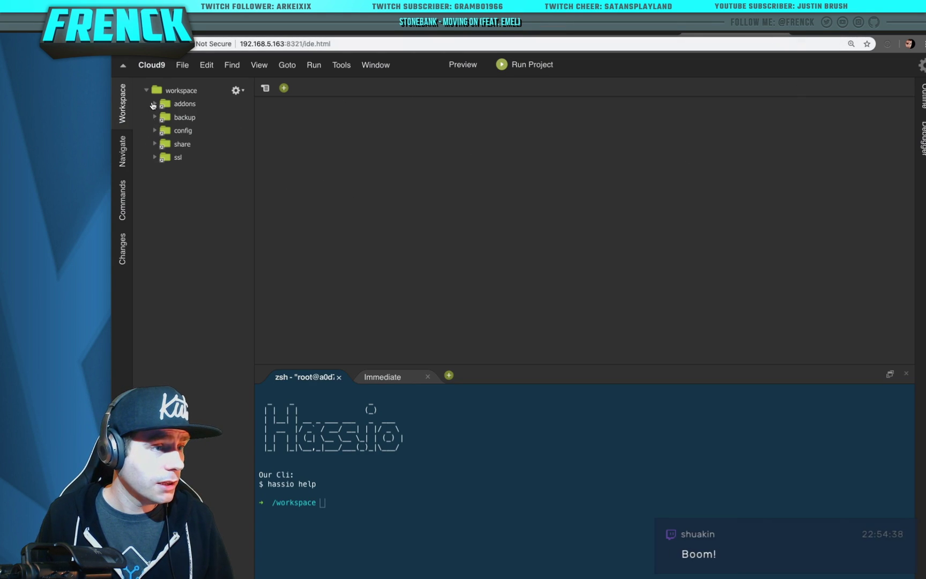
# Open config/configuration.yaml in Cloud9, add a blank line at its end, and open a new tab
pyautogui.click(155, 117)
pyautogui.click(156, 158)
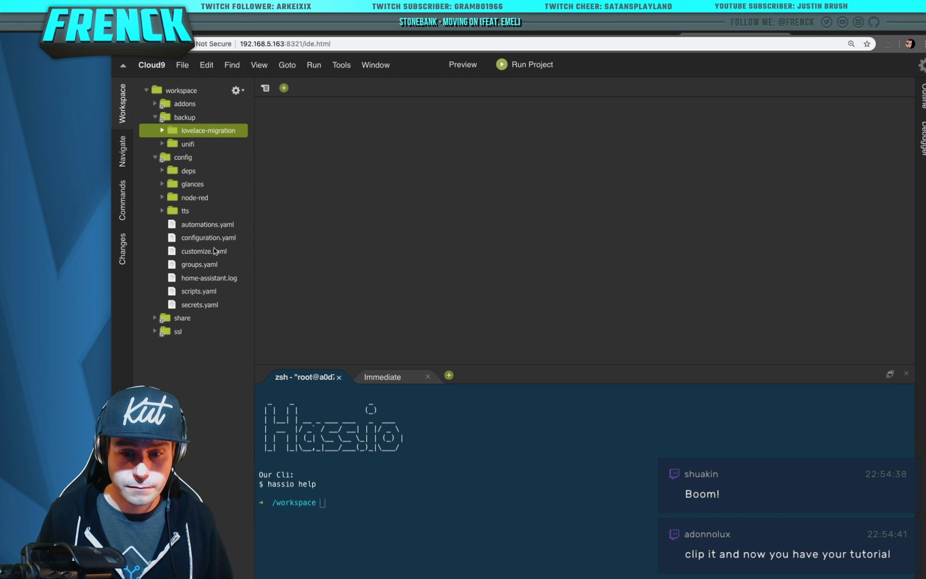
pyautogui.doubleClick(210, 238)
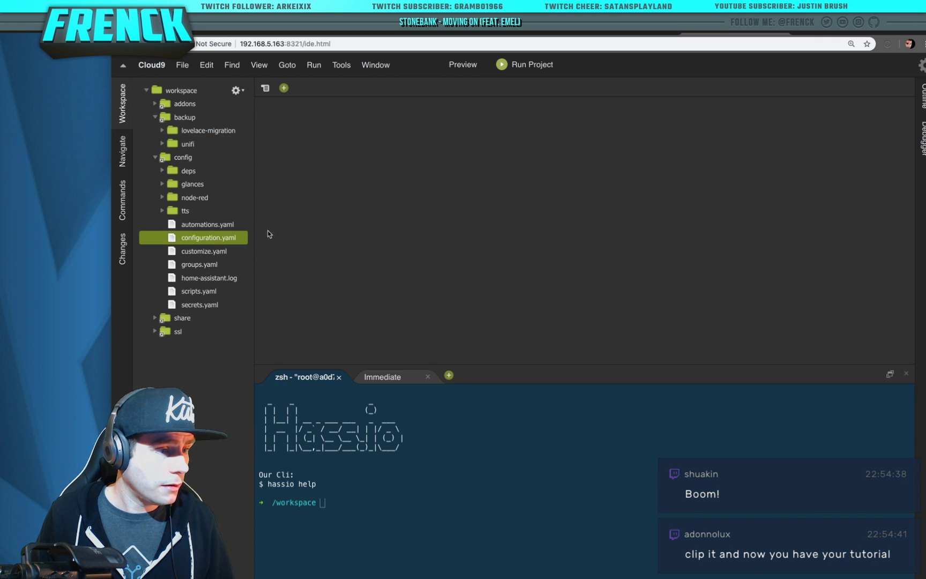
pyautogui.scroll(-10, 434, 265)
pyautogui.click(497, 252)
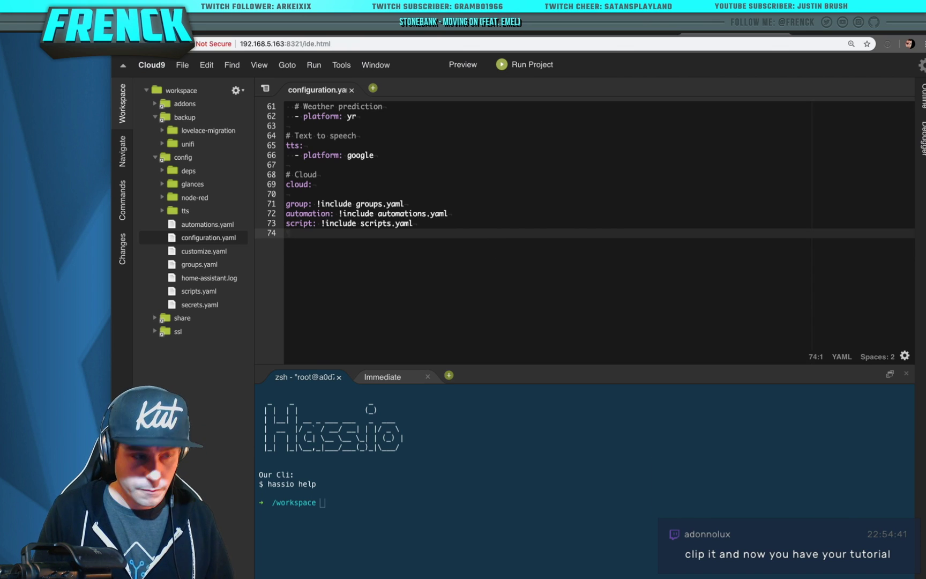
pyautogui.press('Return')
pyautogui.press('Return')
pyautogui.press('super+t')
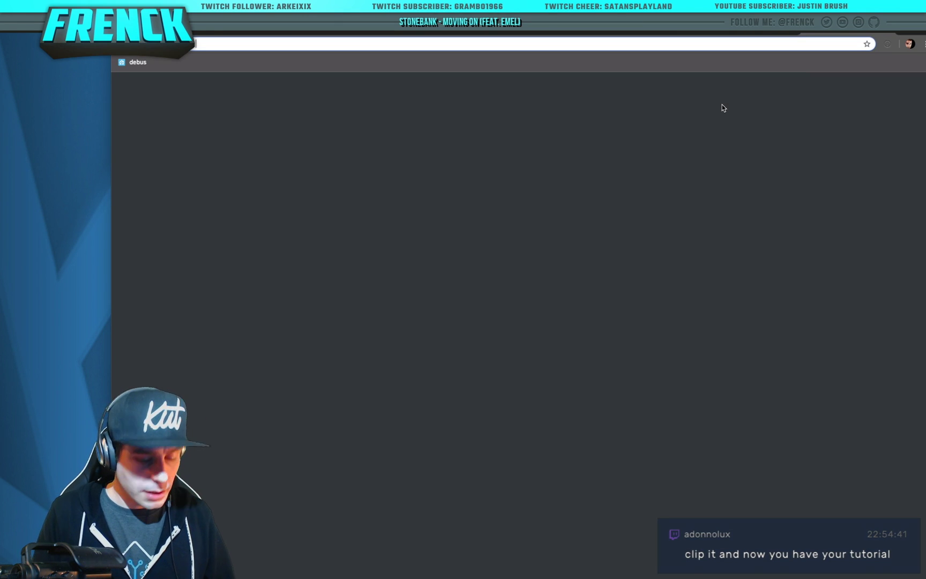
# Load github.com/hassio-addons/addon-influxdb and select the README's influxdb configuration snippet
pyautogui.write('githubco')
pyautogui.press('BackSpace')
pyautogui.press('BackSpace')
pyautogui.write('.com')
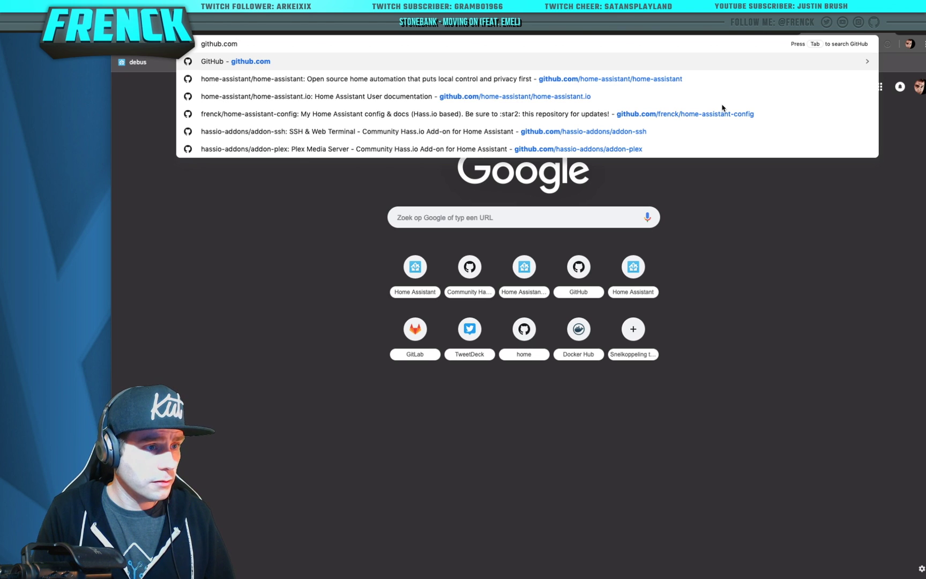
pyautogui.write('/hassio-ad')
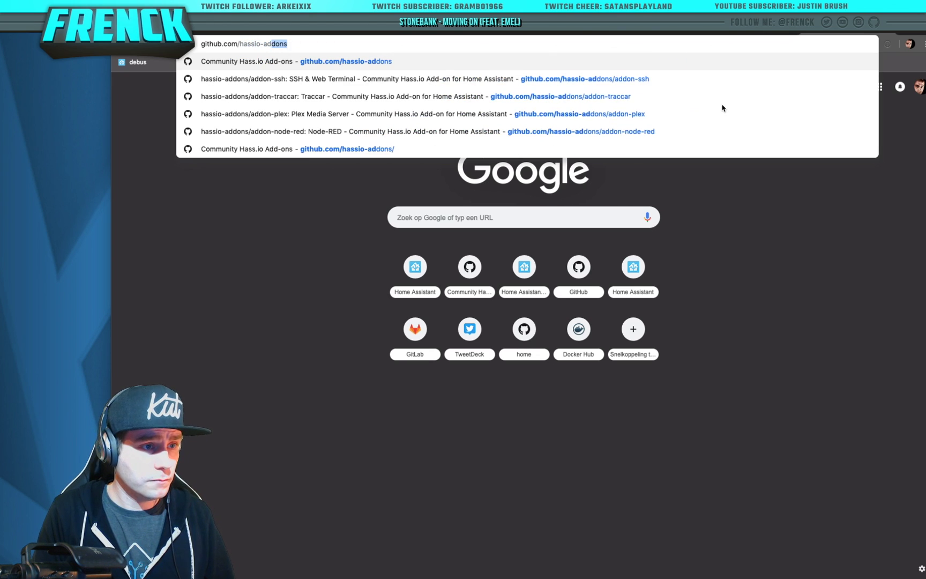
pyautogui.write('dons/addon')
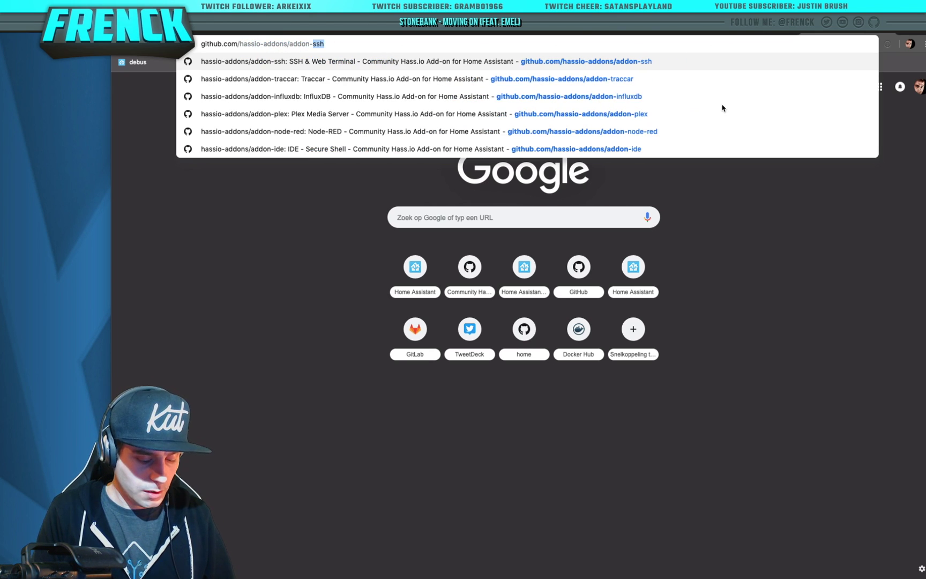
pyautogui.write('-influxdb')
pyautogui.press('Return')
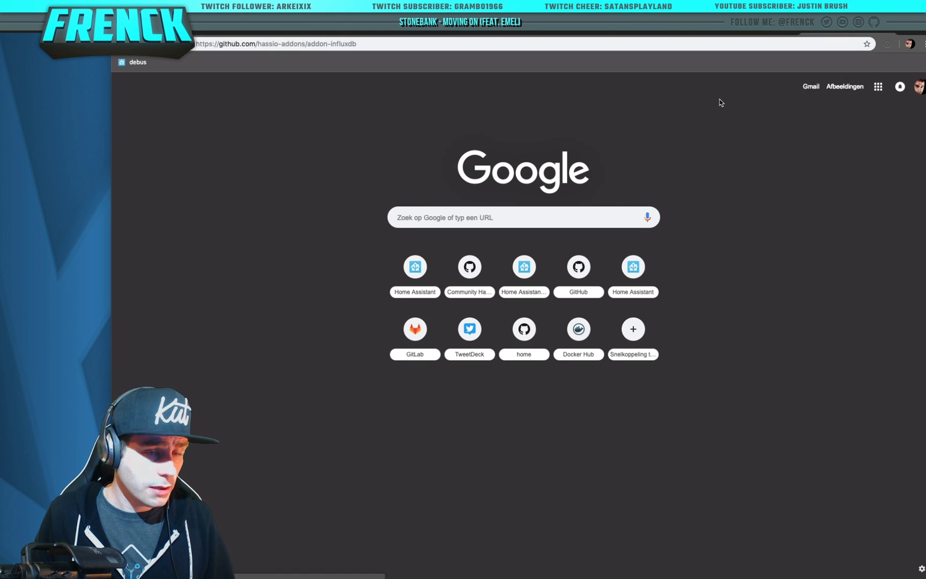
pyautogui.scroll(-15, 589, 283)
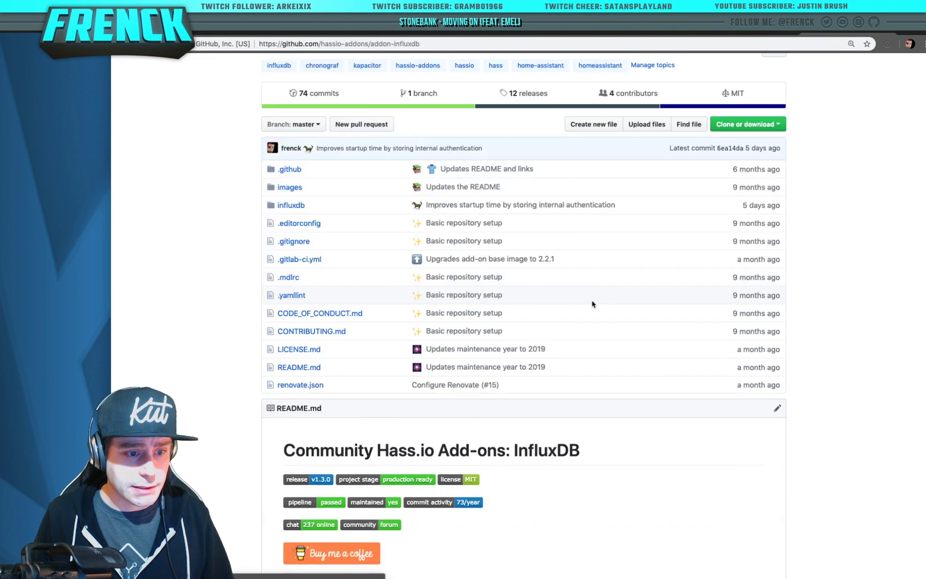
pyautogui.scroll(-6, 593, 321)
pyautogui.scroll(1, 452, 342)
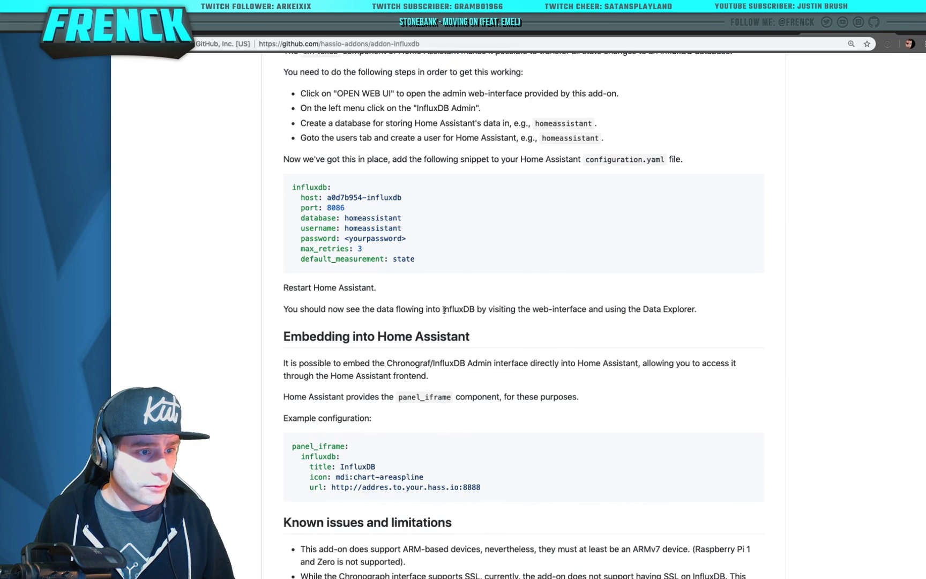
pyautogui.moveTo(460, 259); pyautogui.dragTo(269, 178)
pyautogui.press('super+c')
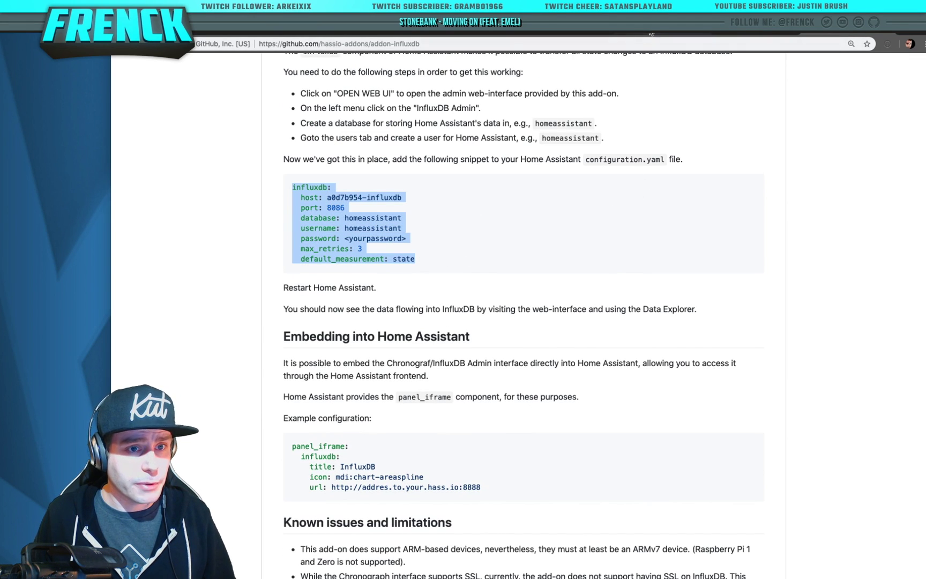
pyautogui.click(667, 34)
# Paste the influxdb block into configuration.yaml, replace the password placeholder with the password, and save
pyautogui.press('super+v')
pyautogui.doubleClick(389, 262)
pyautogui.click(369, 293)
pyautogui.doubleClick(369, 293)
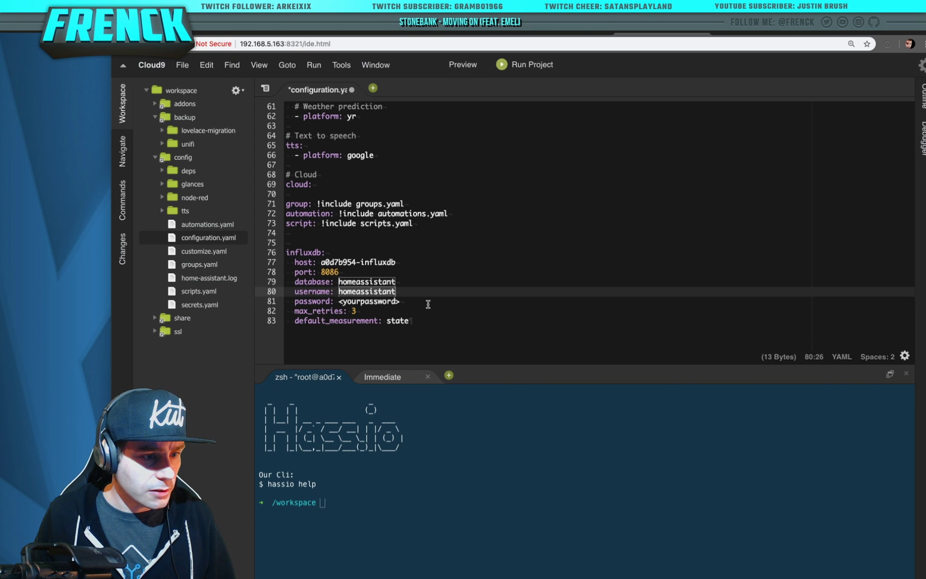
pyautogui.moveTo(429, 305); pyautogui.dragTo(338, 300)
pyautogui.write('test')
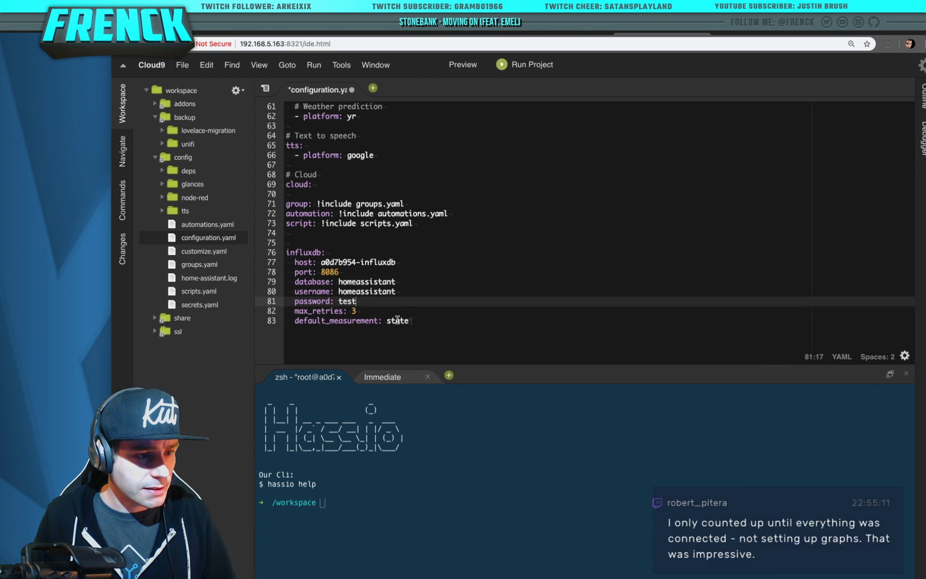
pyautogui.click(457, 327)
pyautogui.press('Return')
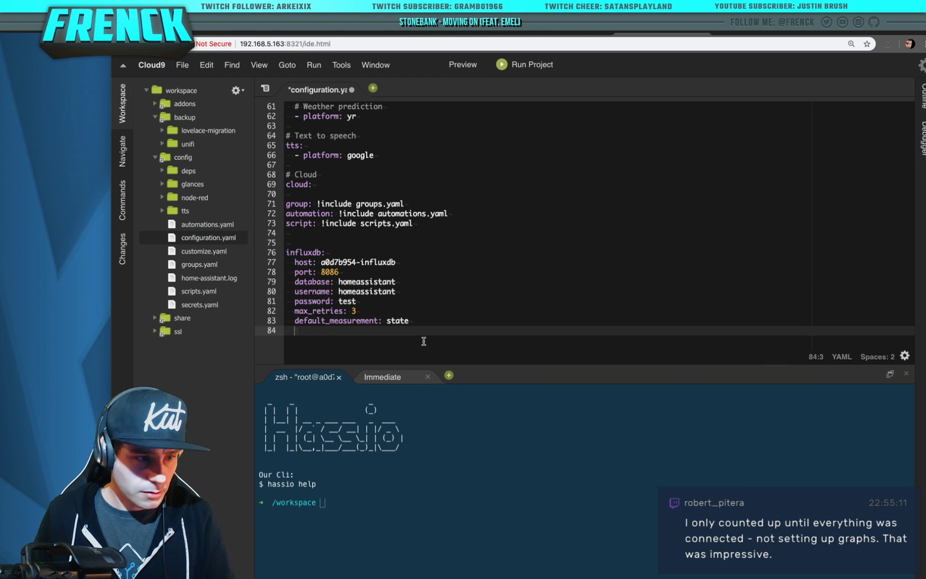
pyautogui.hotkey('ctrl', 's')
# Run 'hassio ha check' in the terminal to validate the configuration
pyautogui.click(550, 456)
pyautogui.write('hassio ha restar')
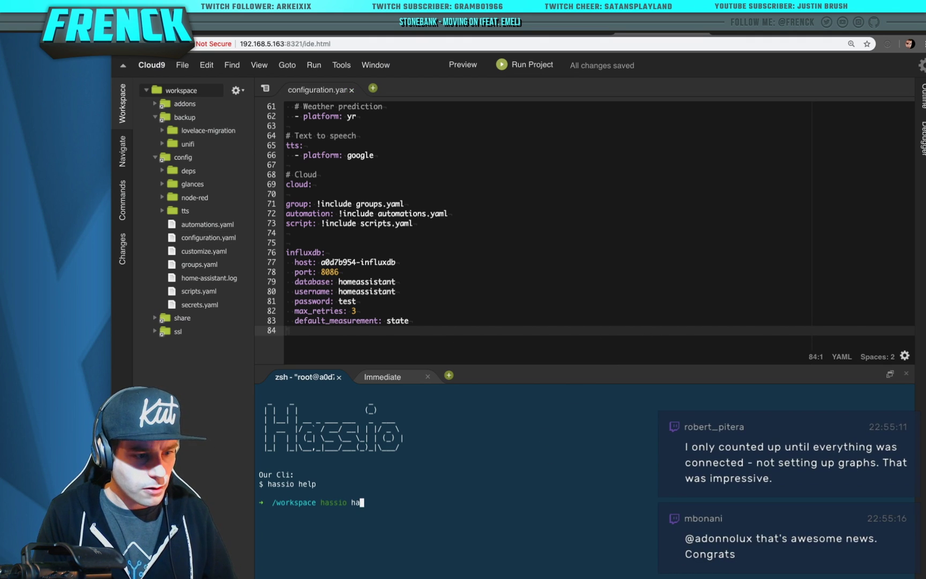
pyautogui.press('BackSpace')
pyautogui.press('BackSpace')
pyautogui.press('BackSpace')
pyautogui.press('BackSpace')
pyautogui.press('BackSpace')
pyautogui.press('BackSpace')
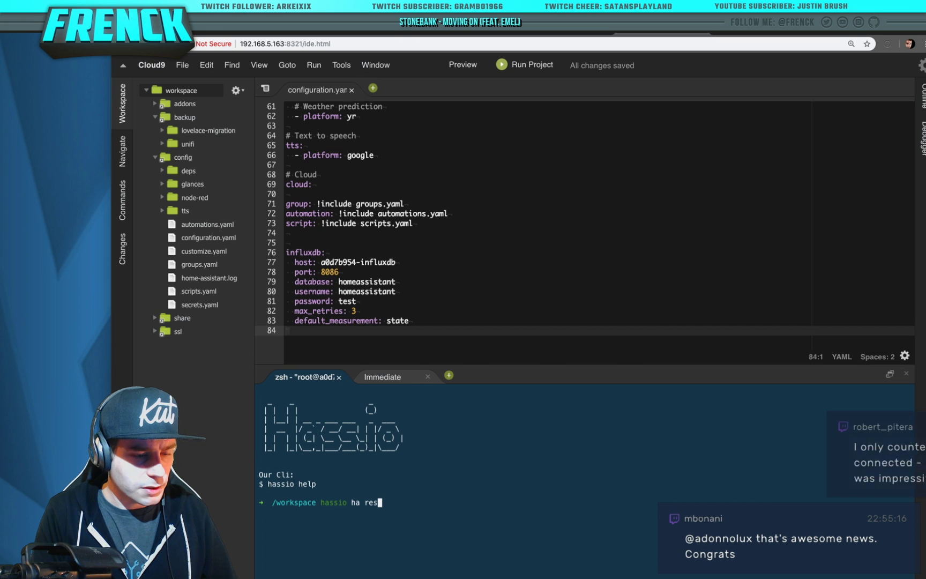
pyautogui.write('check')
pyautogui.press('Return')
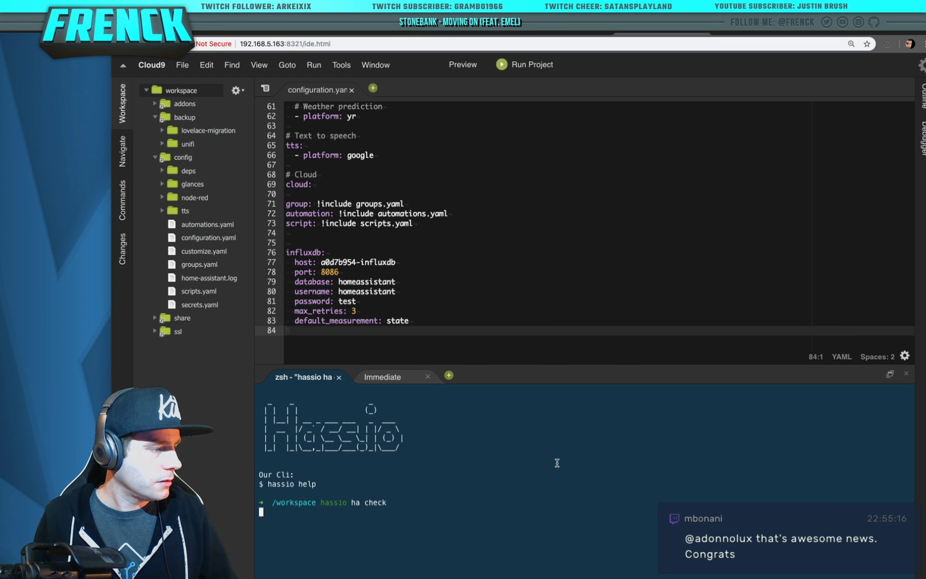
# Run 'hassio ha restart' to restart Home Assistant
pyautogui.write('a')
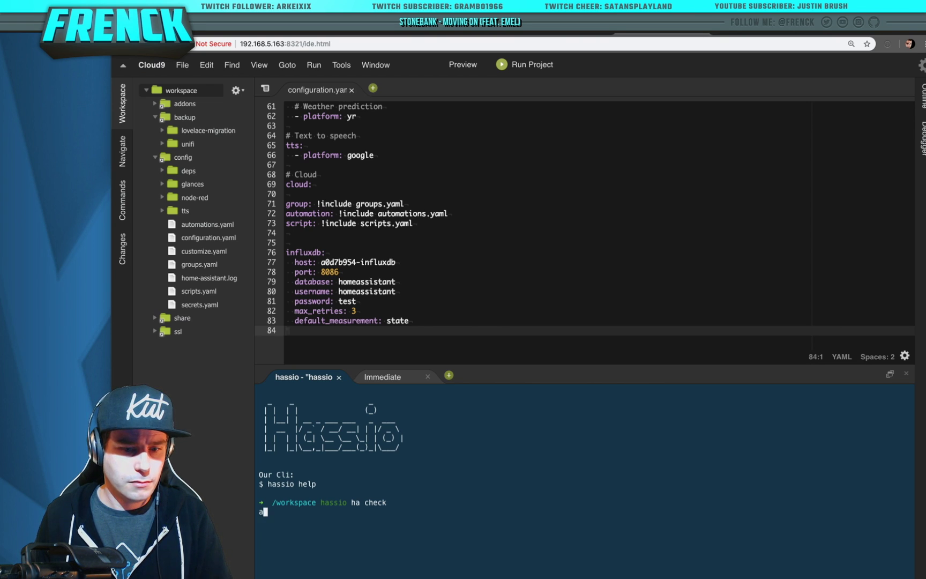
pyautogui.press('BackSpace')
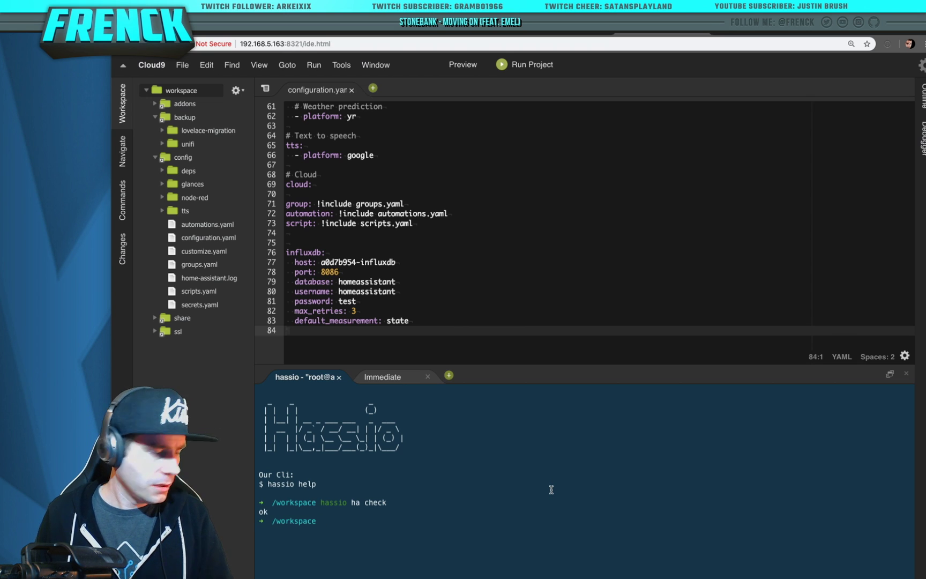
pyautogui.write('hassio ha ')
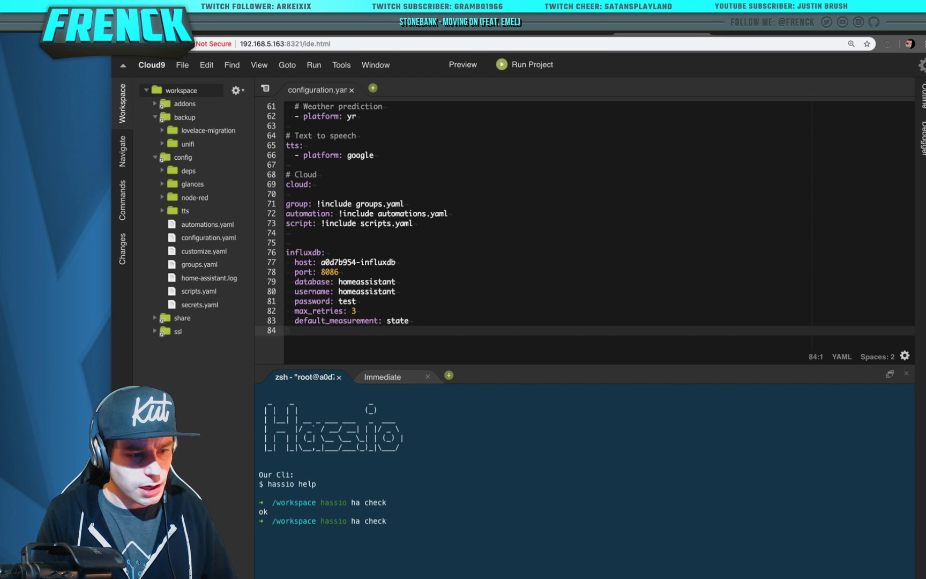
pyautogui.write('restart')
pyautogui.press('Return')
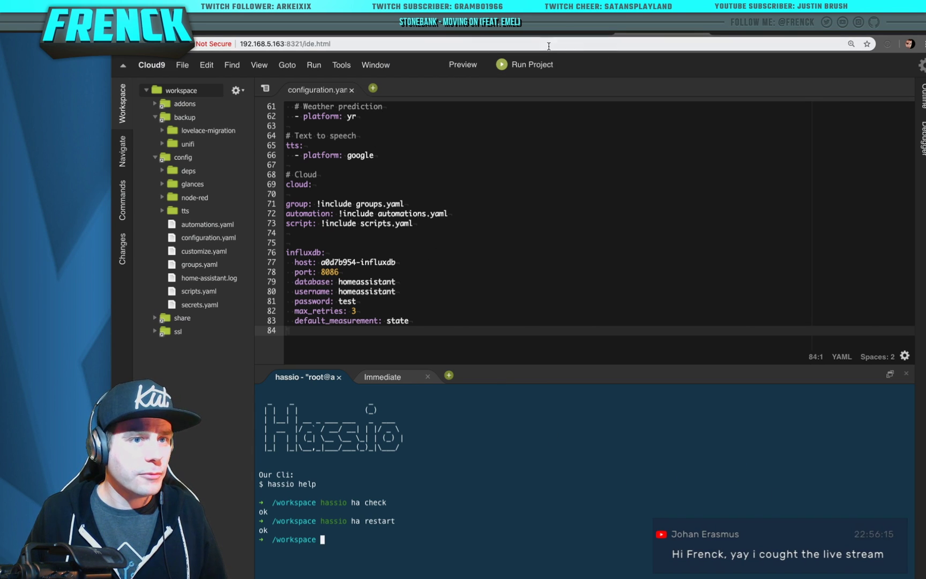
pyautogui.hotkey('ctrl', 'Tab')
# Open a fresh Chronograf Data Explorer on the homeassistant.autogen database
pyautogui.click(198, 104)
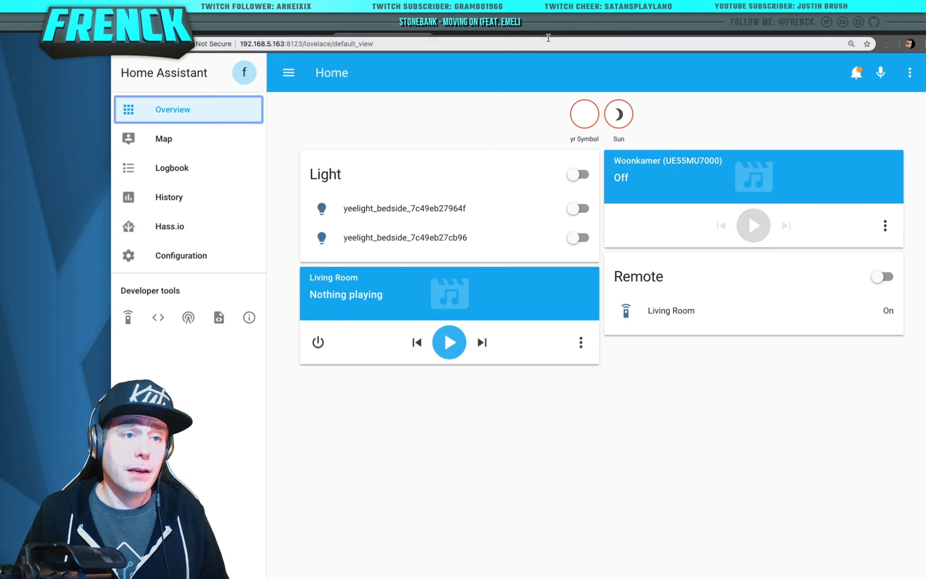
pyautogui.click(545, 36)
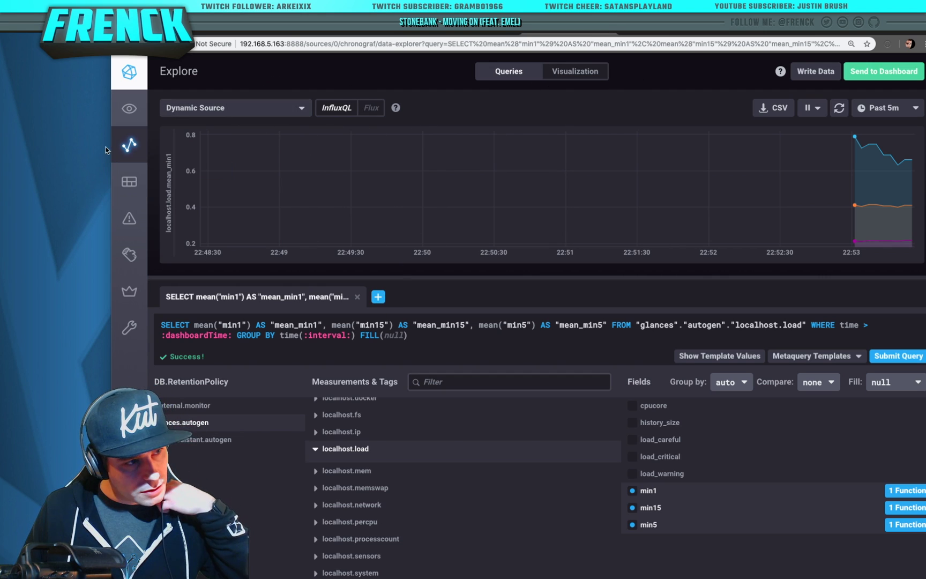
pyautogui.click(129, 146)
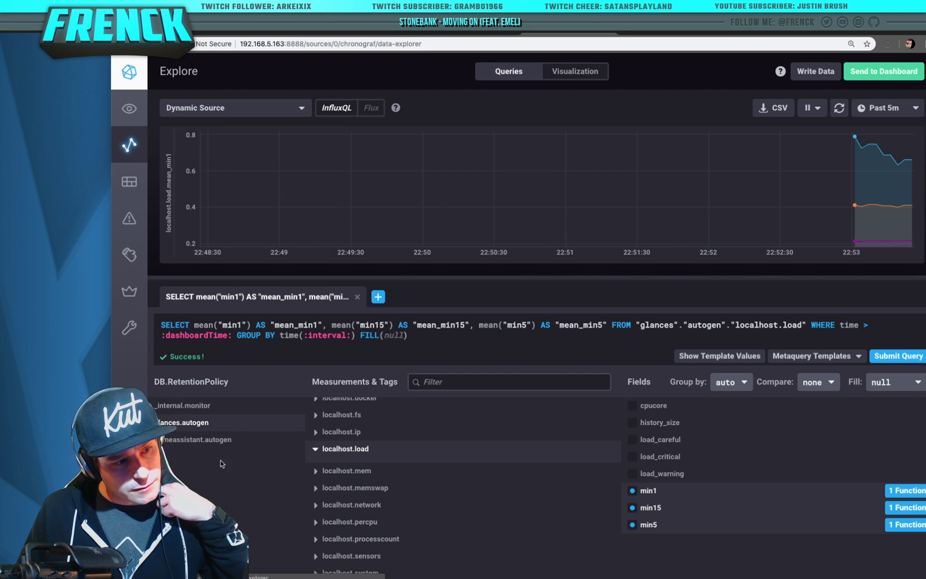
pyautogui.click(223, 439)
# Expand the state measurement's domain tag (trying sun and light) and its entity_id values
pyautogui.click(320, 396)
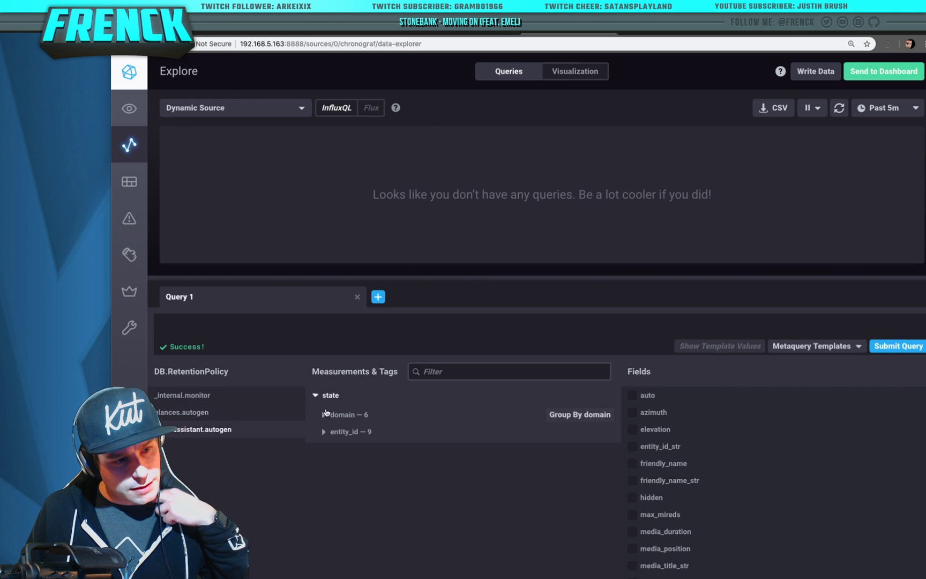
pyautogui.click(325, 413)
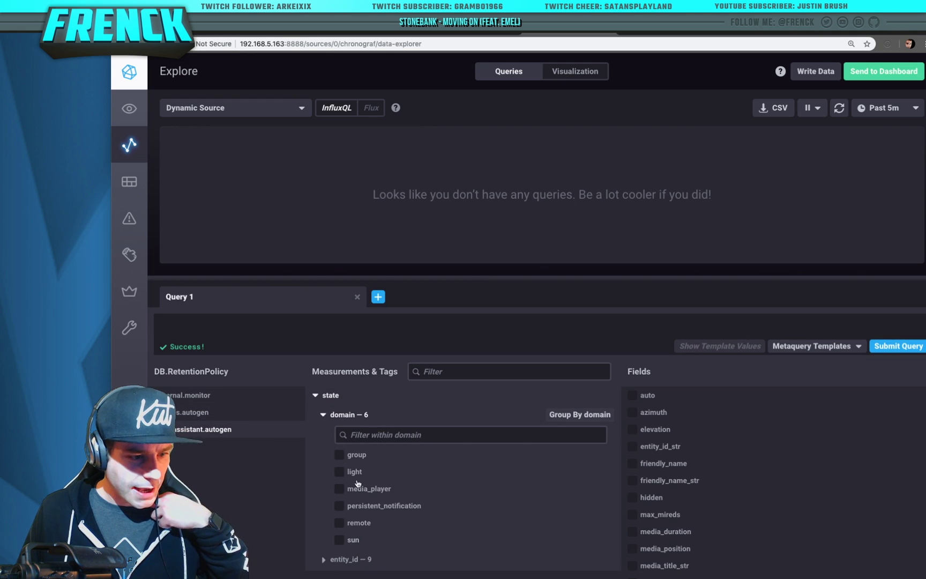
pyautogui.click(341, 539)
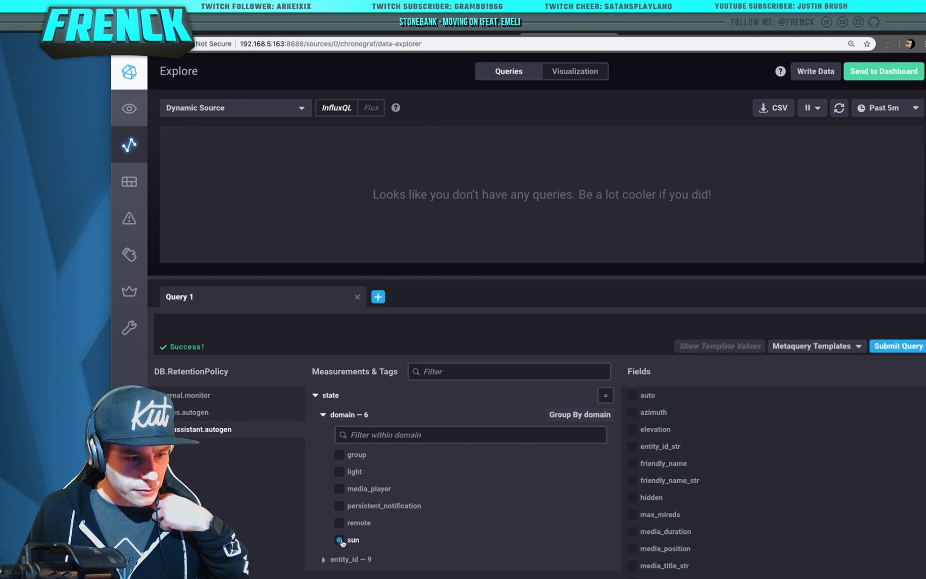
pyautogui.click(344, 472)
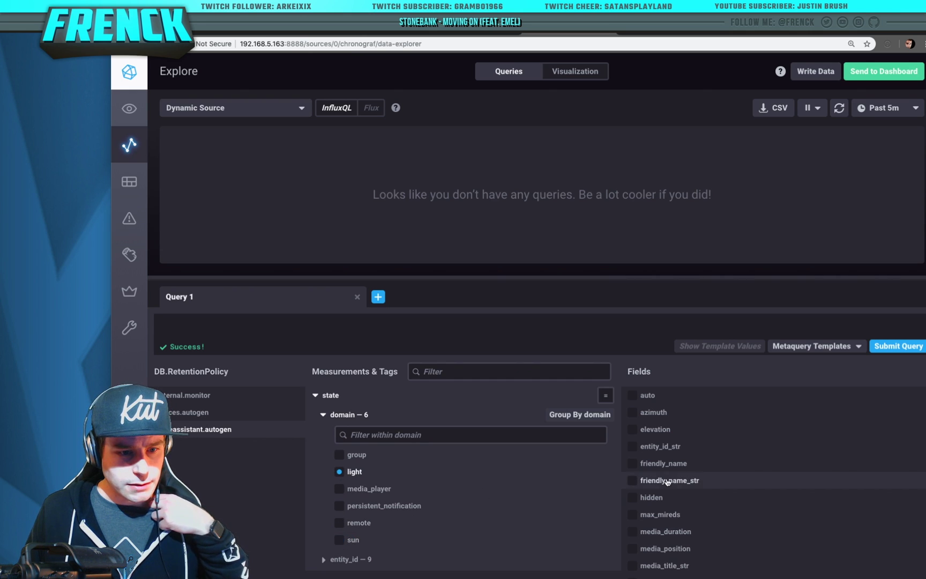
pyautogui.scroll(-5, 667, 482)
pyautogui.scroll(5, 667, 482)
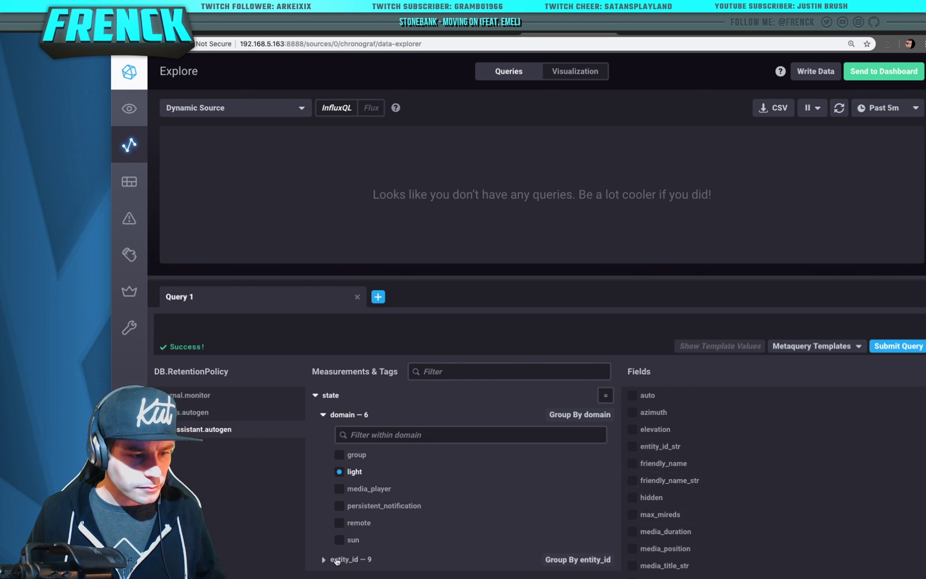
pyautogui.click(337, 560)
pyautogui.scroll(-3, 349, 552)
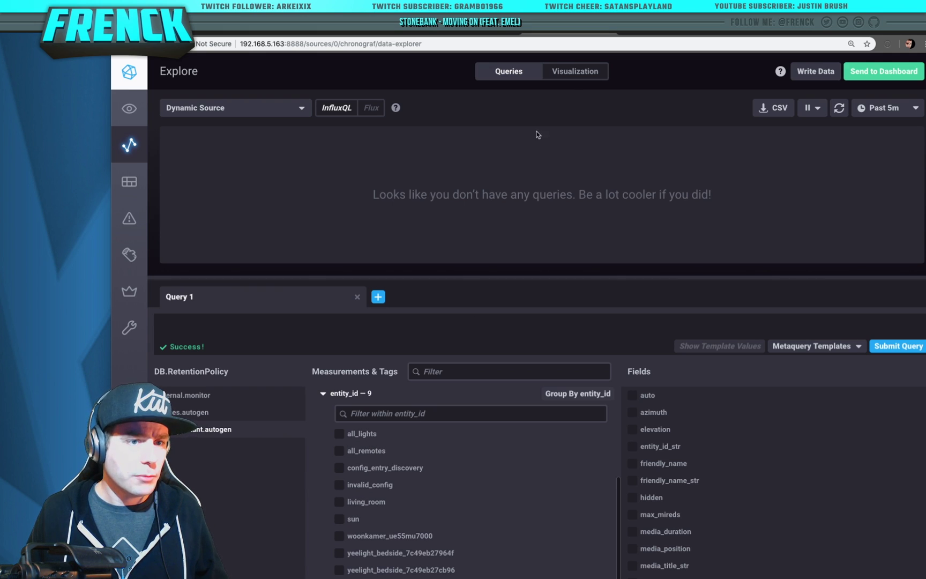
# Create a new Grafana dashboard with a Singlestat panel and open it for editing
pyautogui.click(493, 35)
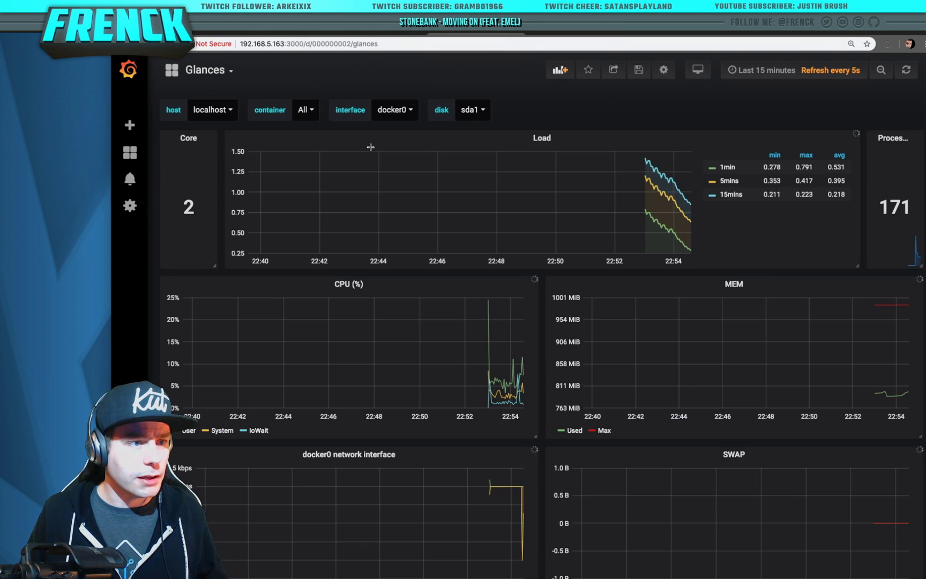
pyautogui.click(206, 70)
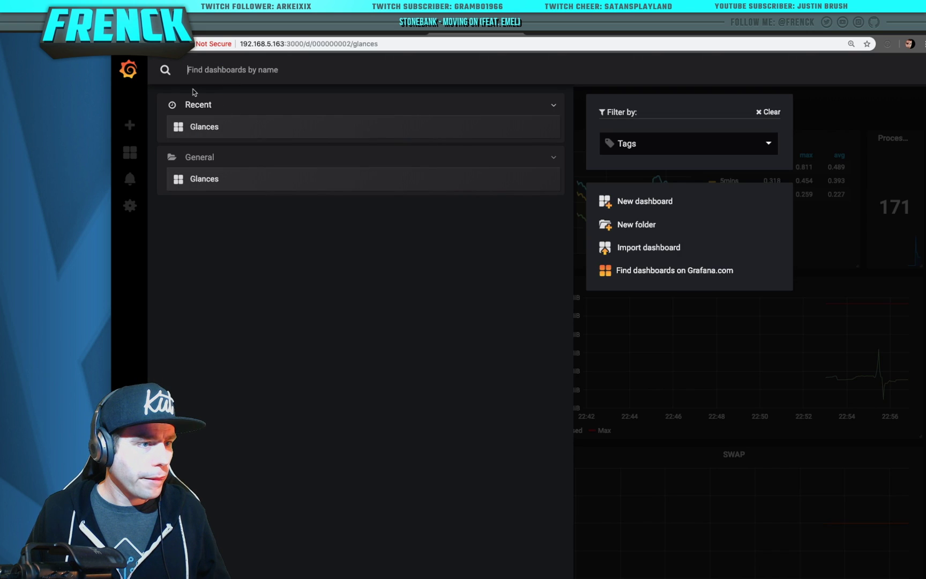
pyautogui.click(130, 126)
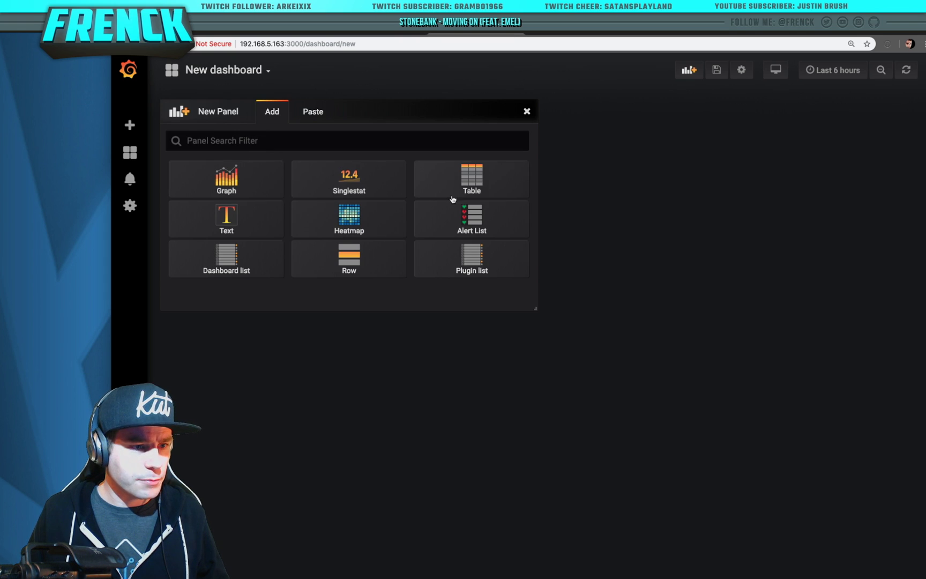
pyautogui.click(350, 185)
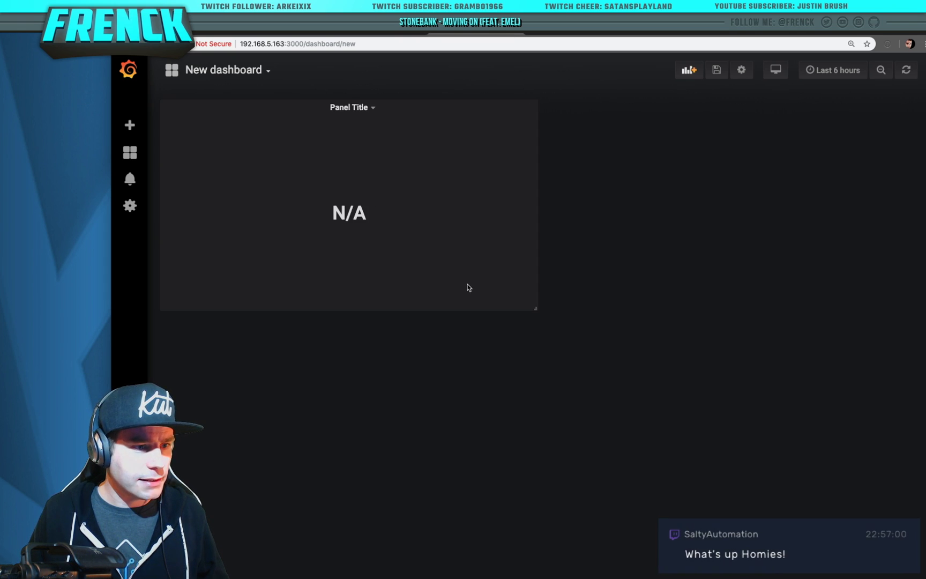
pyautogui.click(378, 114)
pyautogui.click(354, 143)
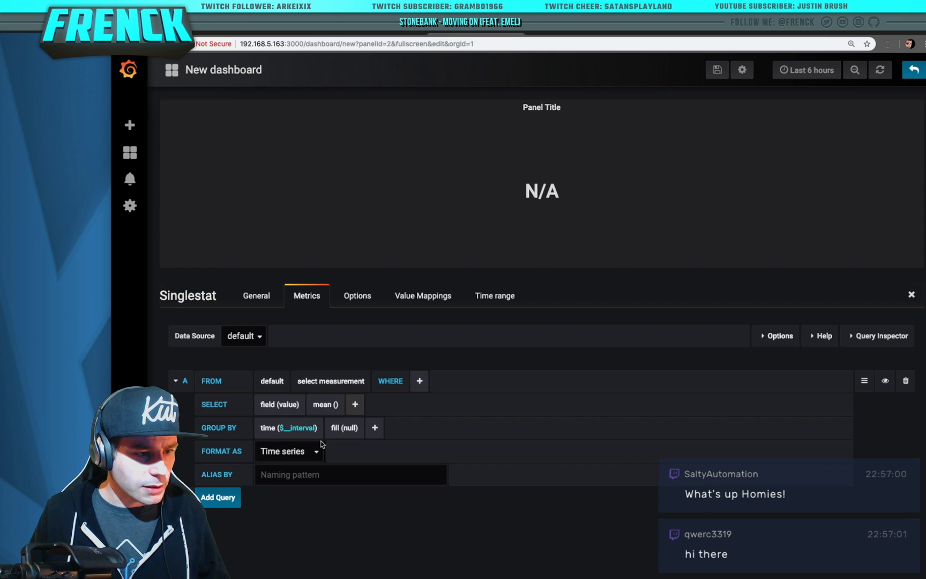
# Query the Home Assistant data source FROM state WHERE entity_id = sun
pyautogui.click(245, 335)
pyautogui.click(257, 371)
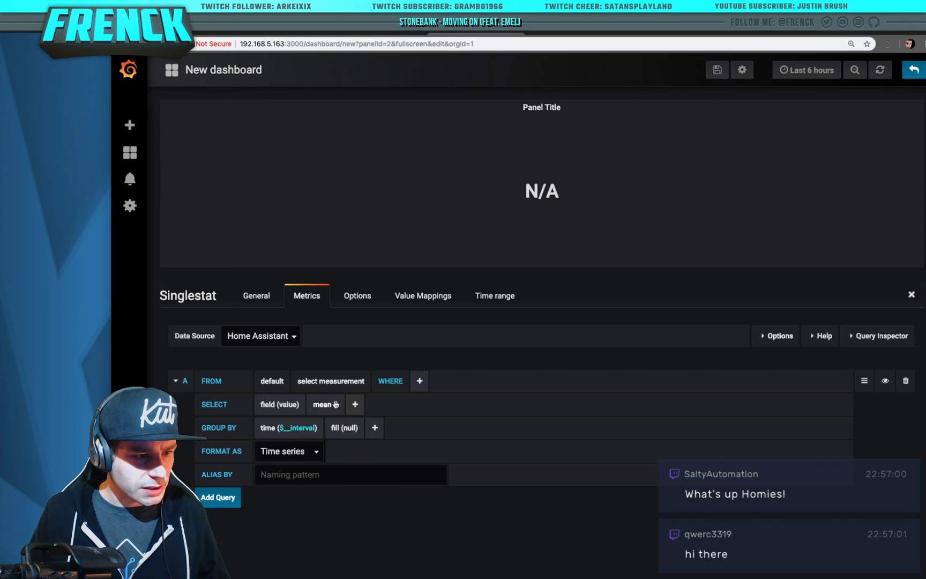
pyautogui.click(332, 381)
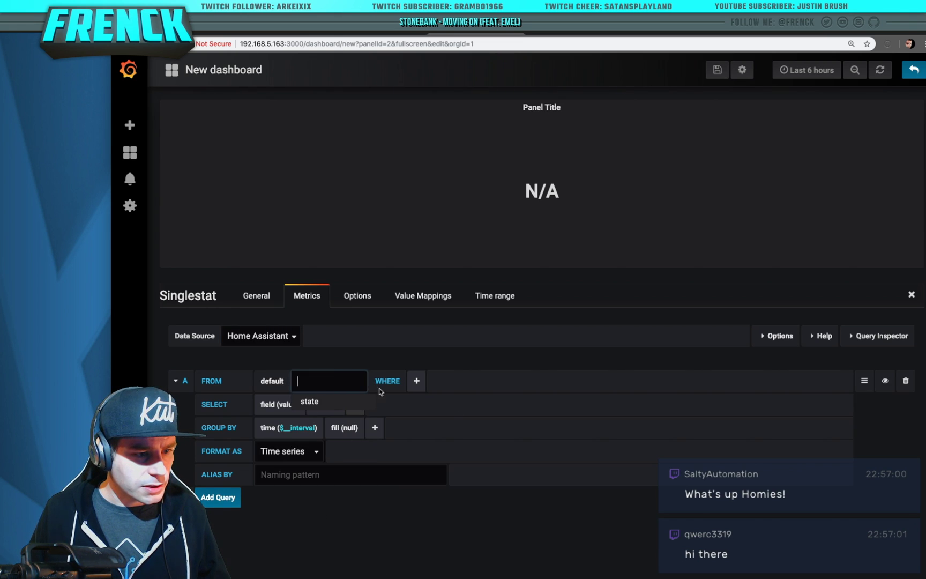
pyautogui.click(338, 402)
pyautogui.click(370, 381)
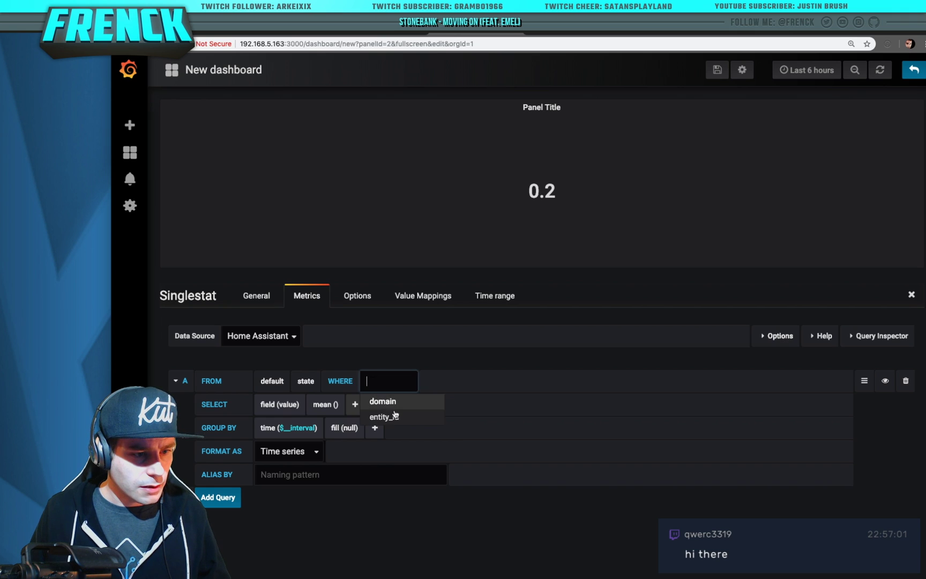
pyautogui.click(410, 417)
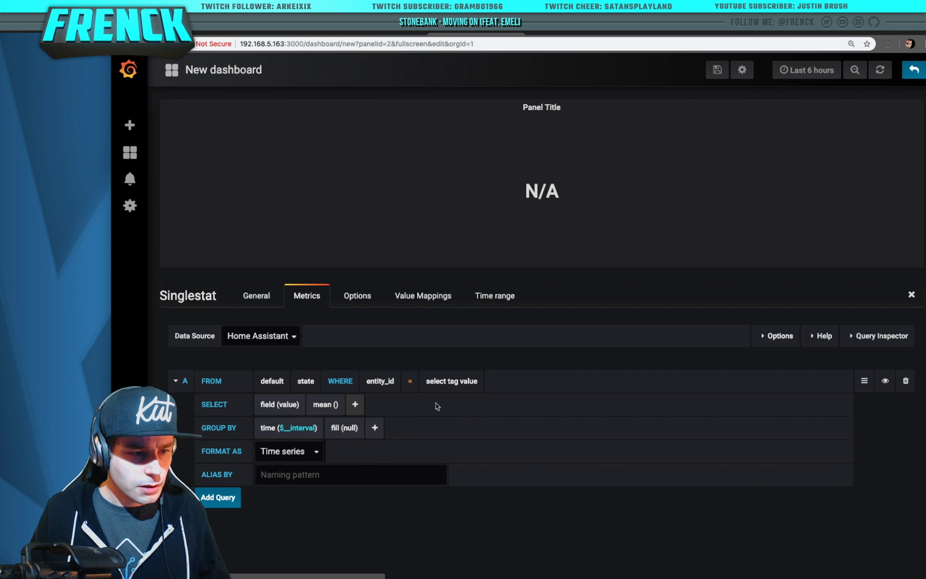
pyautogui.click(472, 384)
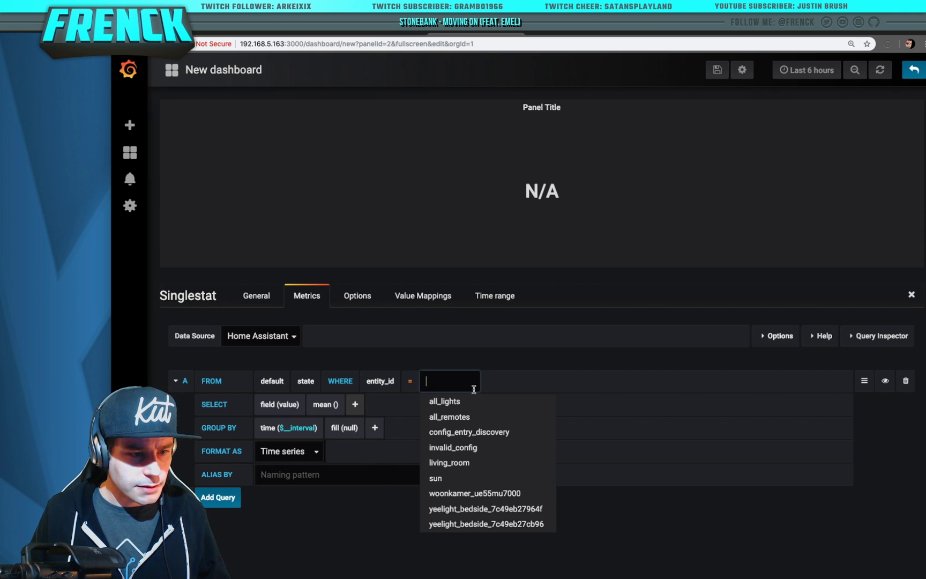
pyautogui.click(506, 479)
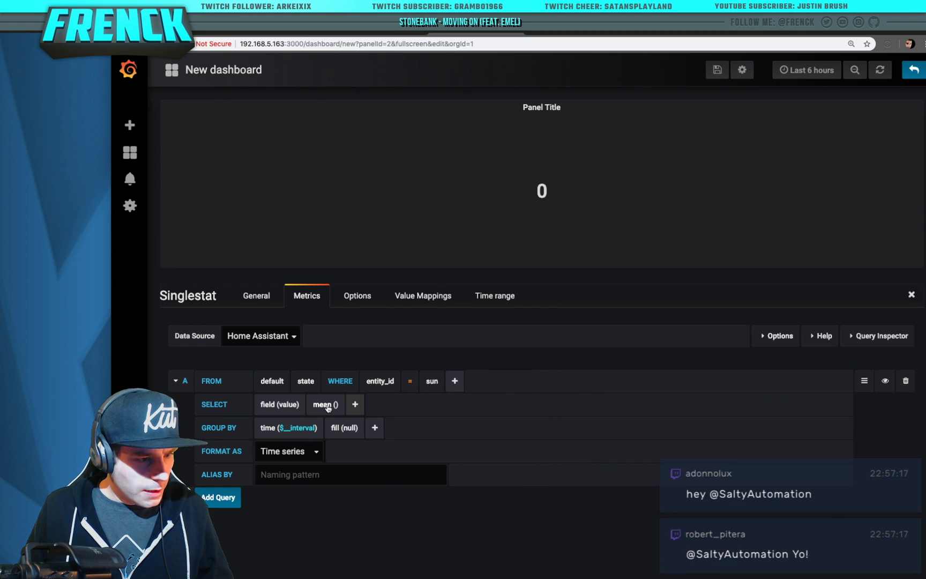
# Format the query results as Table and remove the mean() aggregation
pyautogui.click(312, 456)
pyautogui.click(313, 462)
pyautogui.click(311, 457)
pyautogui.click(309, 456)
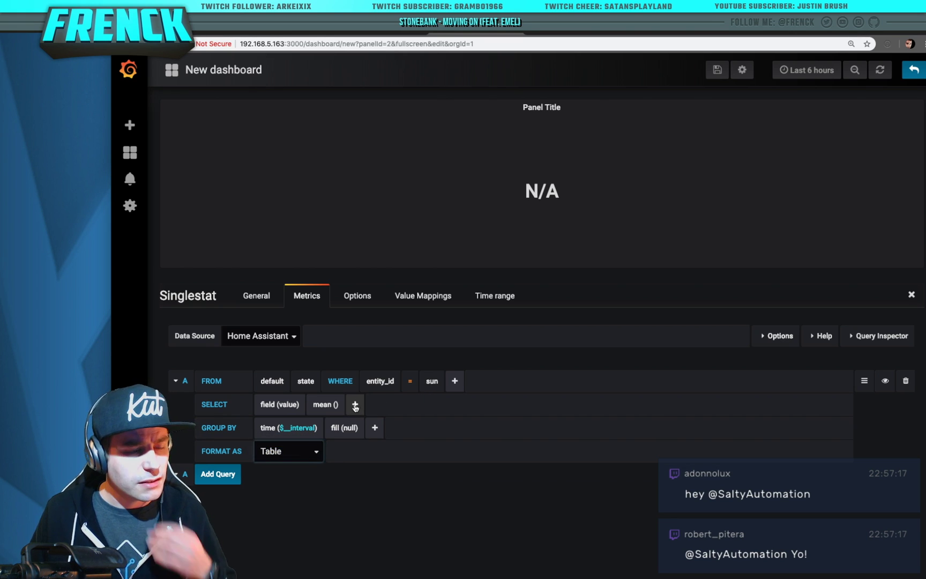
pyautogui.click(325, 404)
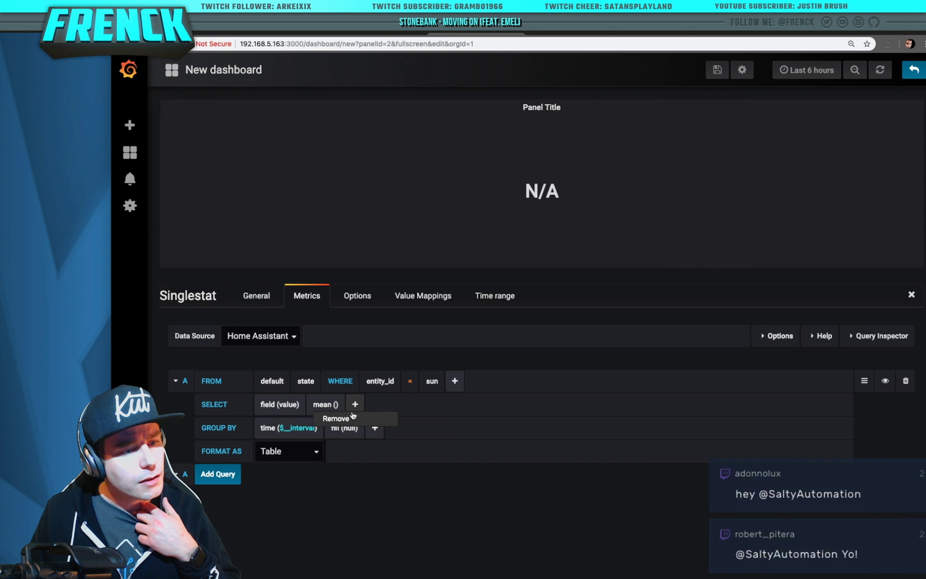
pyautogui.click(347, 420)
pyautogui.click(292, 406)
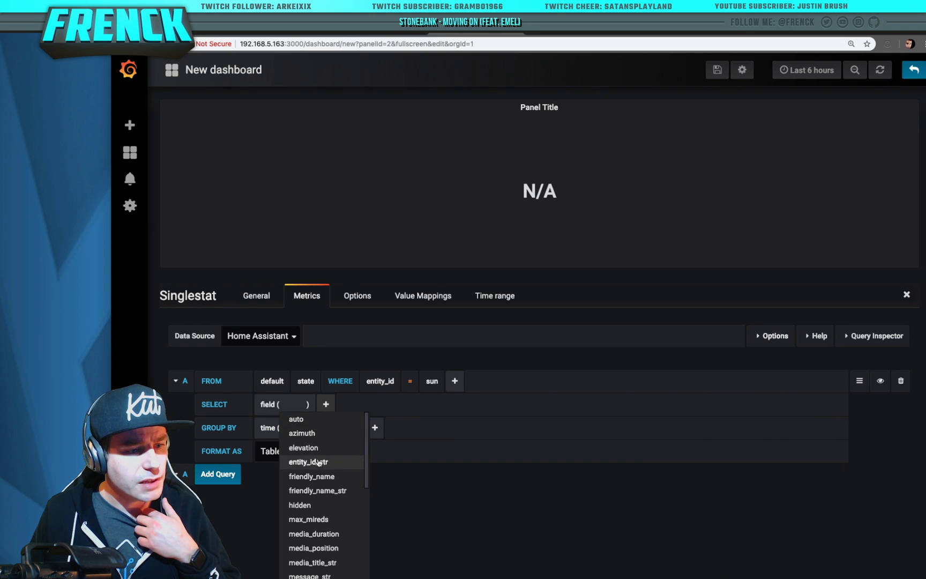
pyautogui.scroll(-5, 321, 482)
pyautogui.click(443, 469)
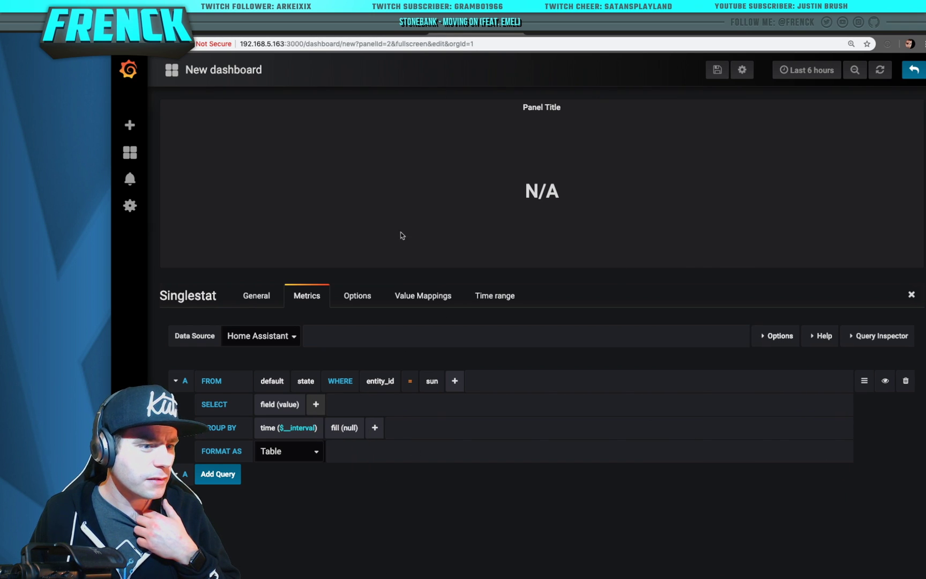
pyautogui.click(279, 340)
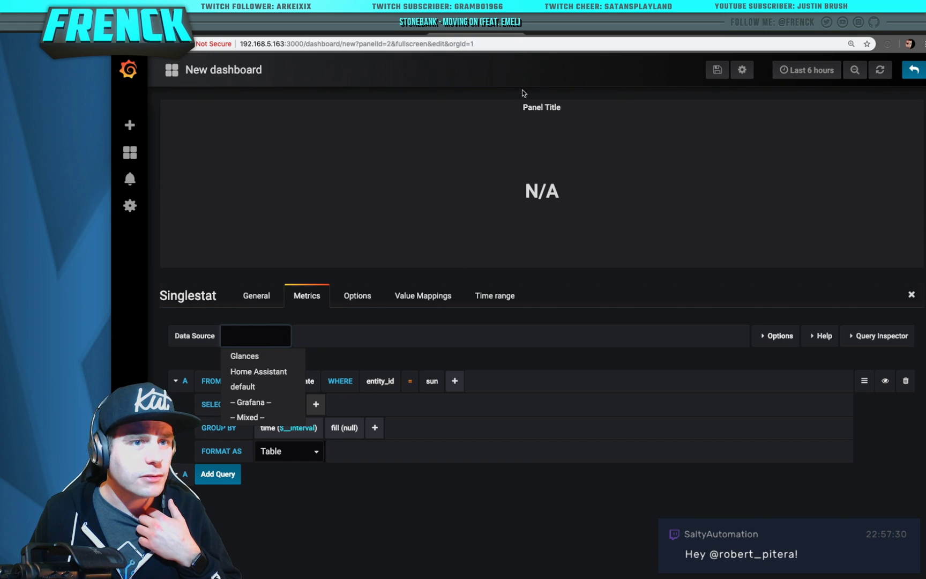
pyautogui.click(340, 34)
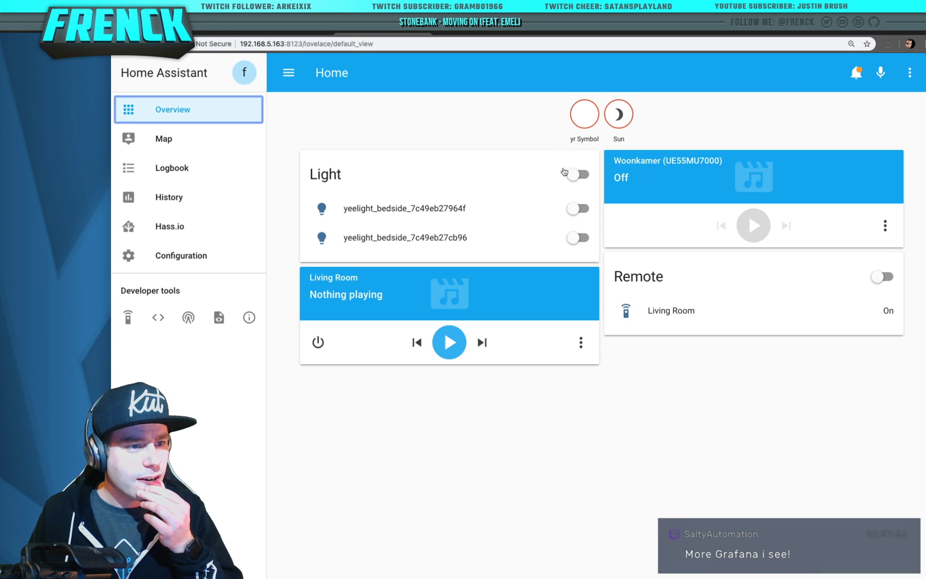
# In the States tool, create the entity sensor.test with state 1
pyautogui.click(157, 318)
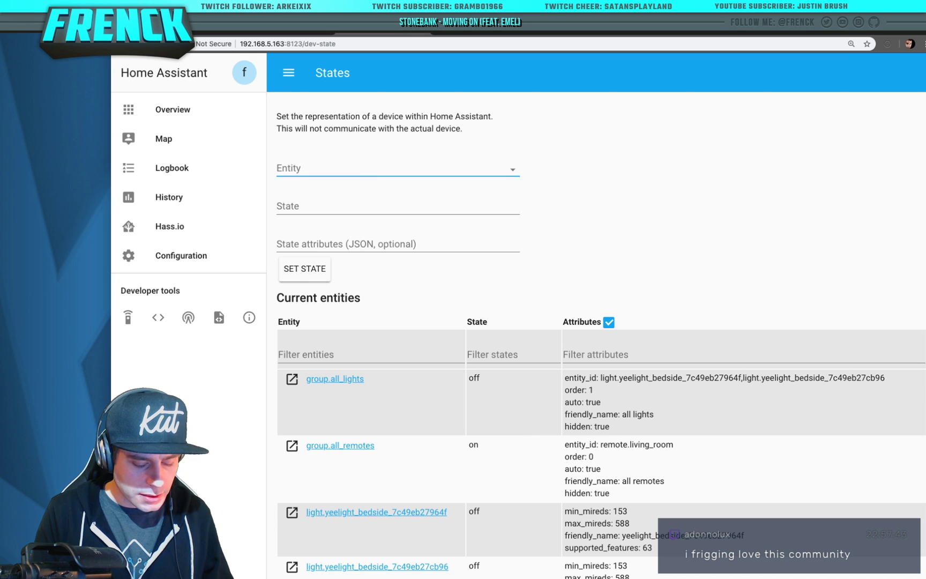
pyautogui.write('sendo')
pyautogui.press('BackSpace')
pyautogui.write('sor.test')
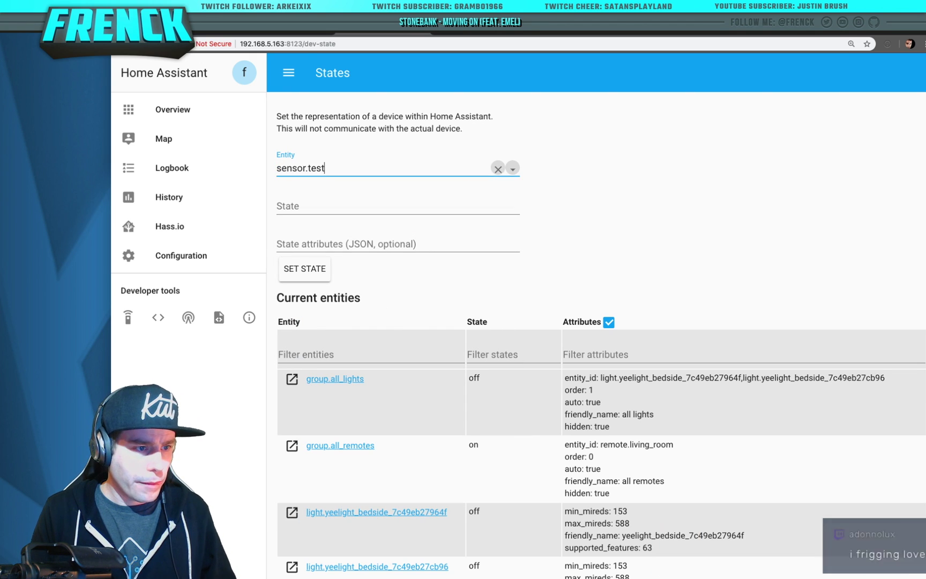
pyautogui.click(397, 213)
pyautogui.write('1')
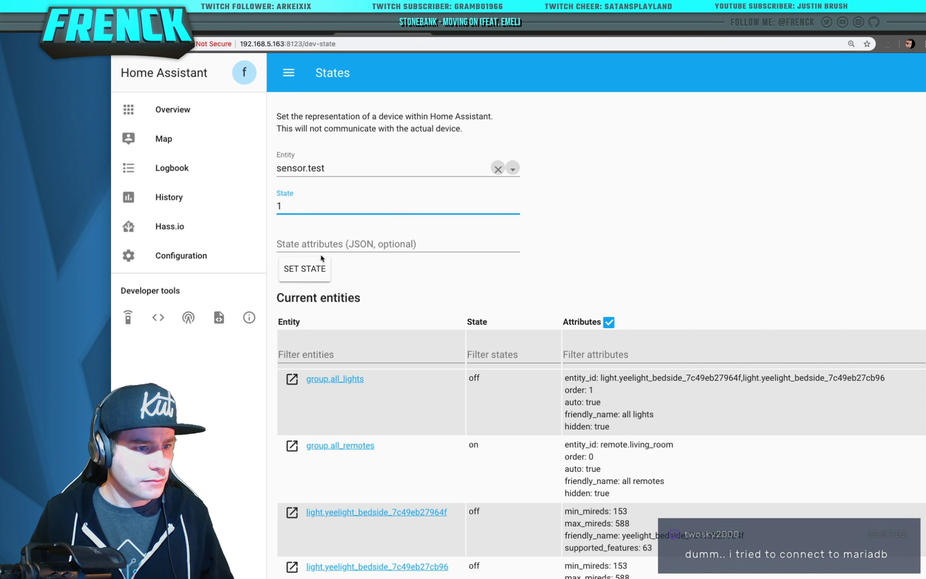
pyautogui.click(313, 271)
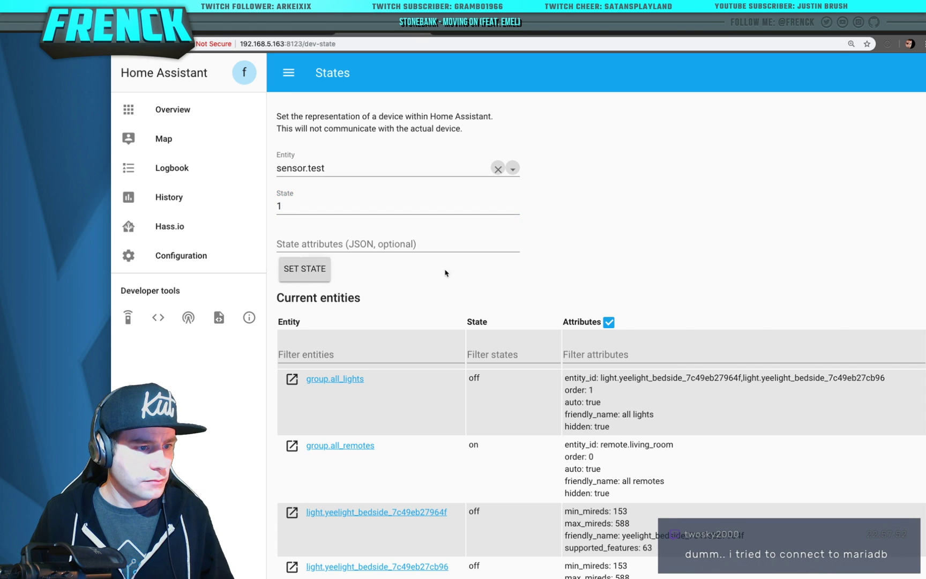
# Filter the entities by 'test' and step sensor.test to state 2, then 3
pyautogui.click(383, 356)
pyautogui.write('test')
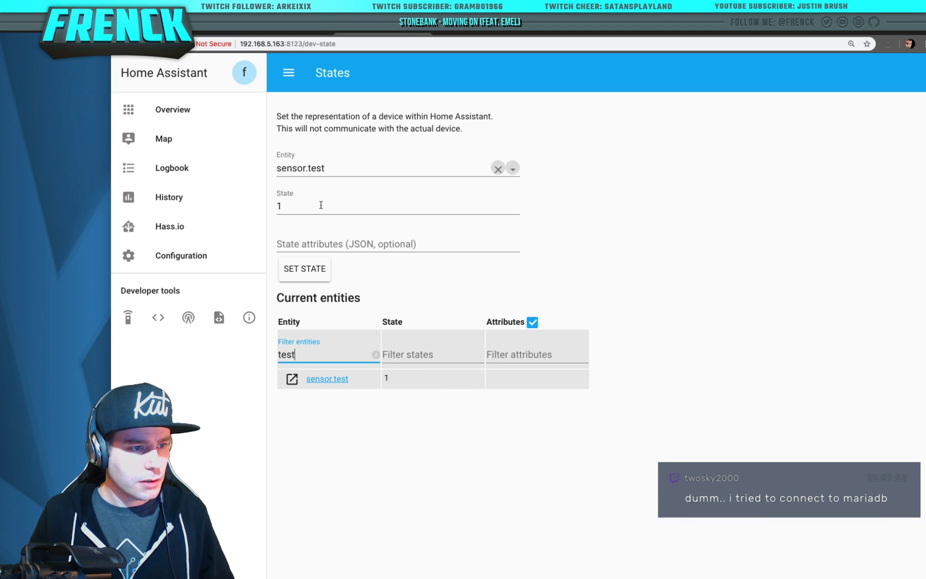
pyautogui.doubleClick(320, 205)
pyautogui.write('2')
pyautogui.click(320, 274)
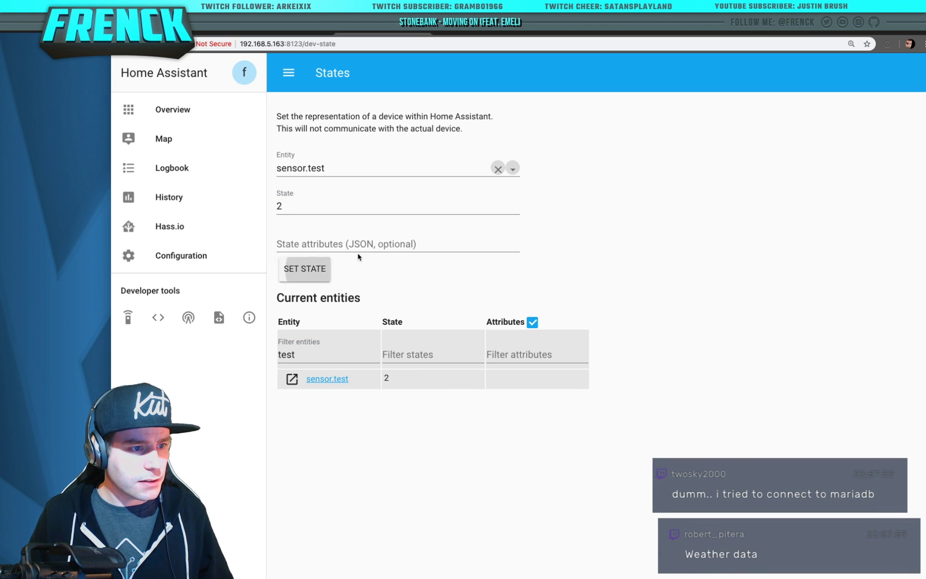
pyautogui.doubleClick(336, 206)
pyautogui.write('3')
pyautogui.click(318, 271)
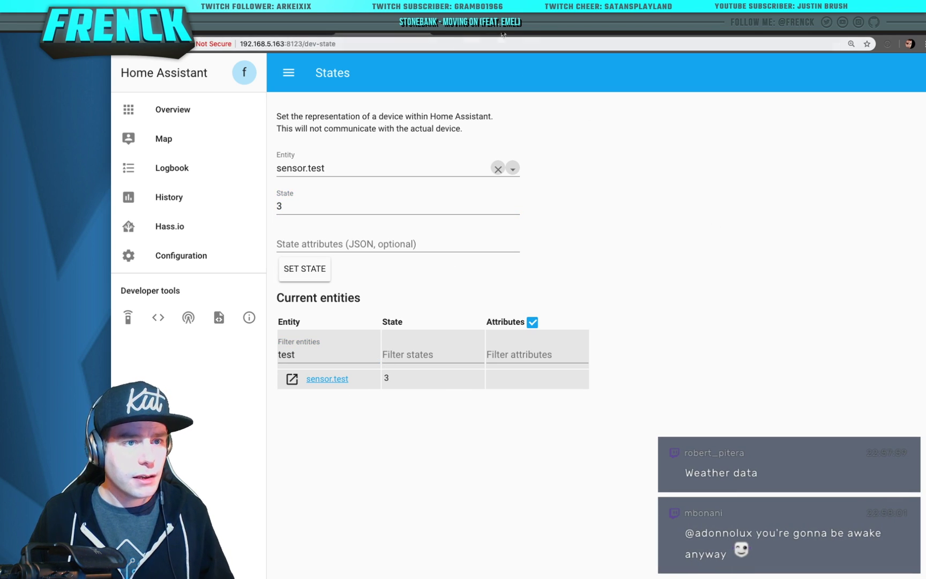
pyautogui.click(549, 34)
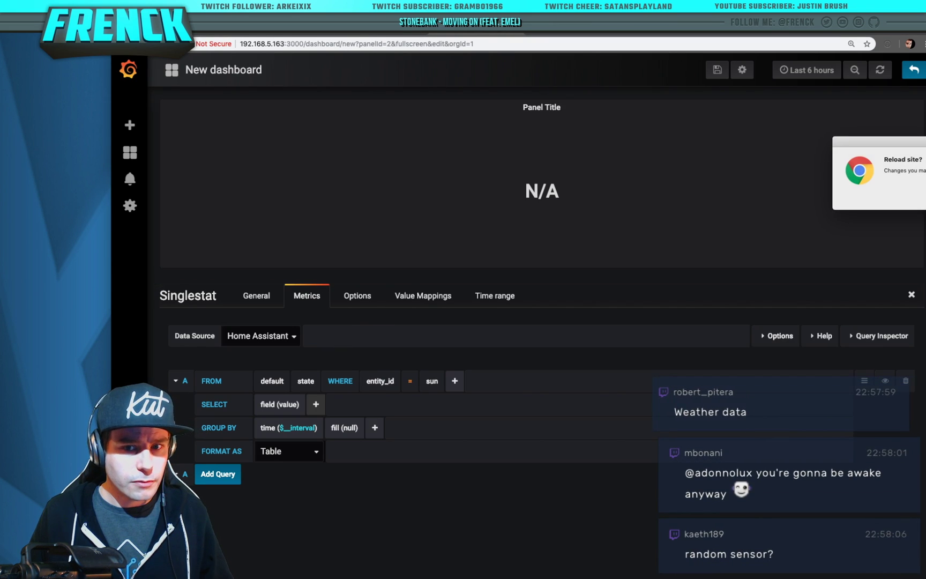
# Discard the unfinished panel and start a new dashboard with a Singlestat panel
pyautogui.press('Escape')
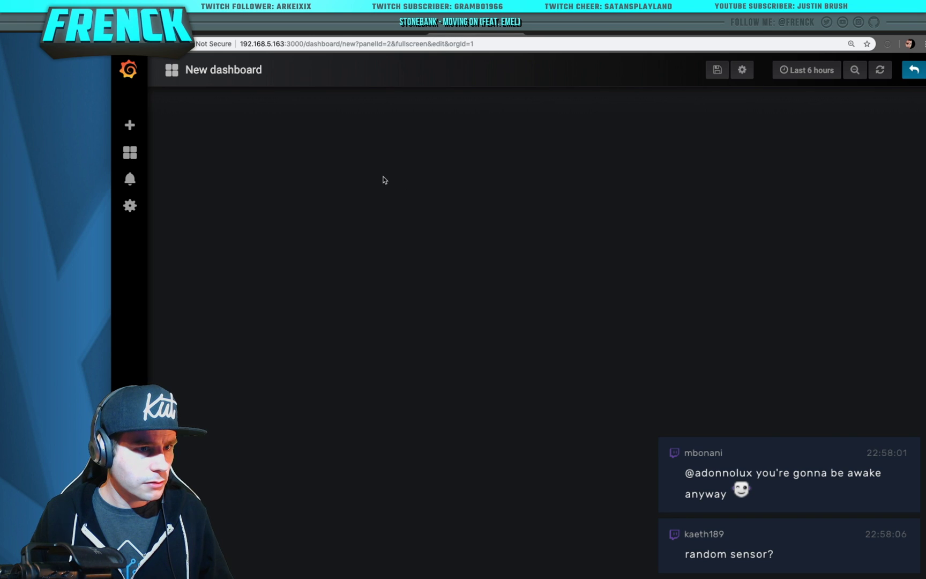
pyautogui.click(214, 71)
pyautogui.click(283, 130)
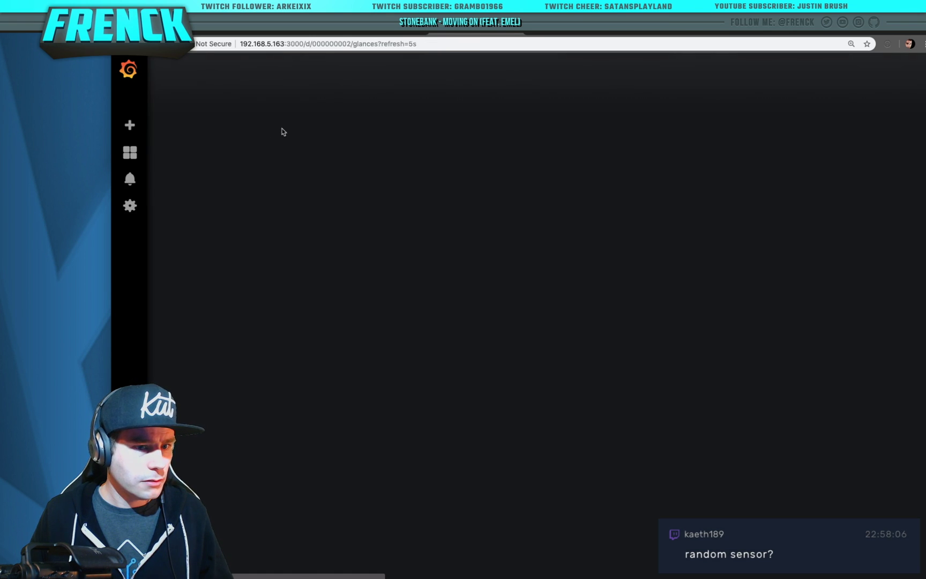
pyautogui.click(130, 126)
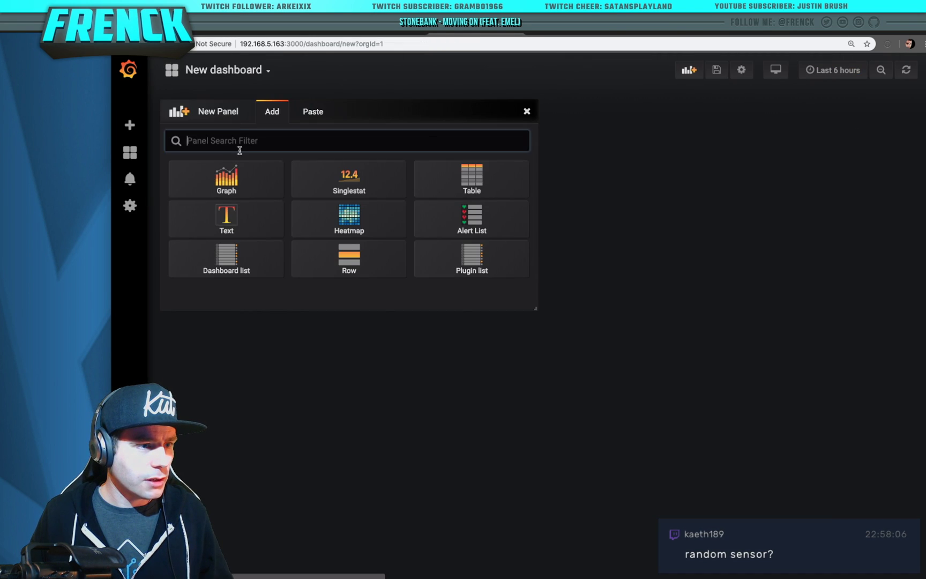
pyautogui.click(315, 185)
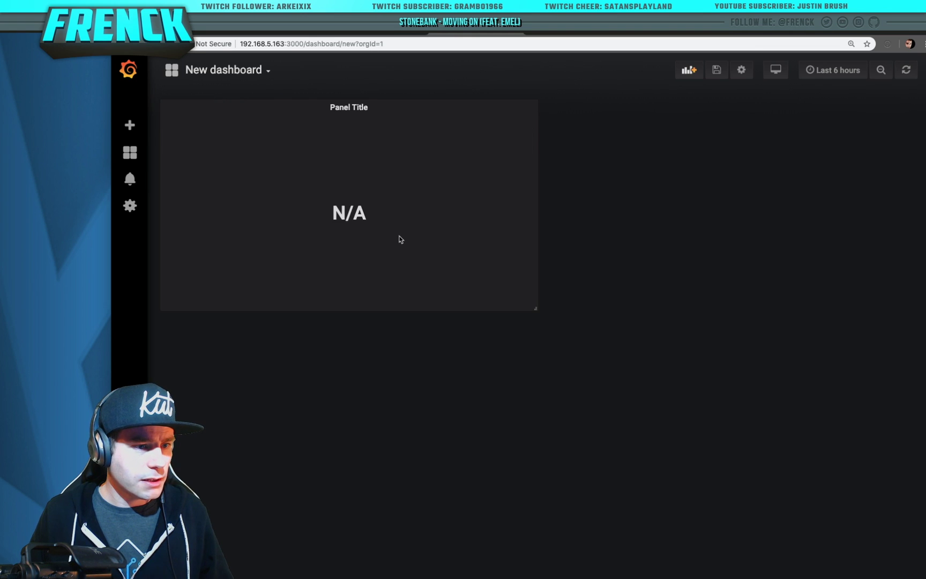
# Set the Singlestat query to FROM state WHERE entity_id = test
pyautogui.click(373, 107)
pyautogui.click(337, 143)
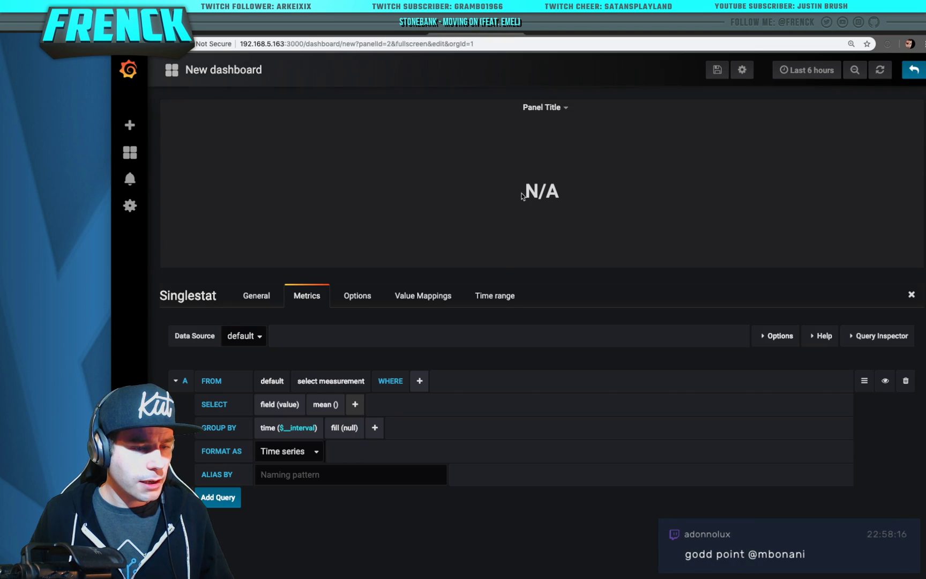
pyautogui.click(331, 381)
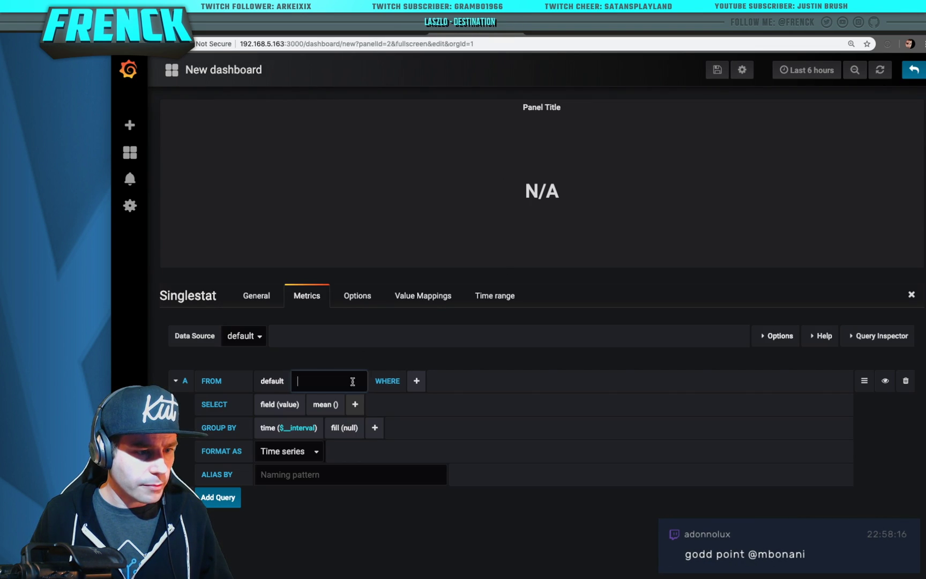
pyautogui.click(308, 403)
pyautogui.click(368, 381)
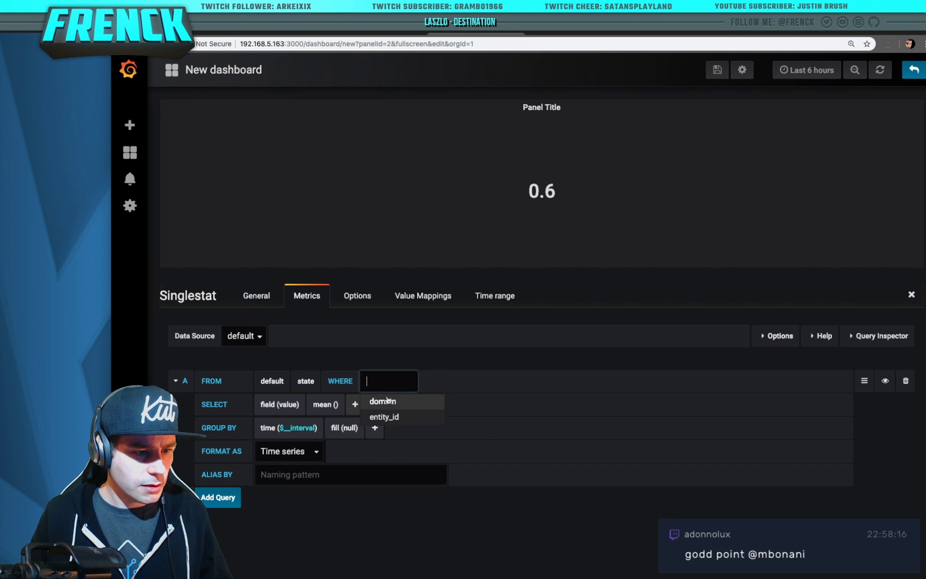
pyautogui.click(393, 417)
pyautogui.click(446, 381)
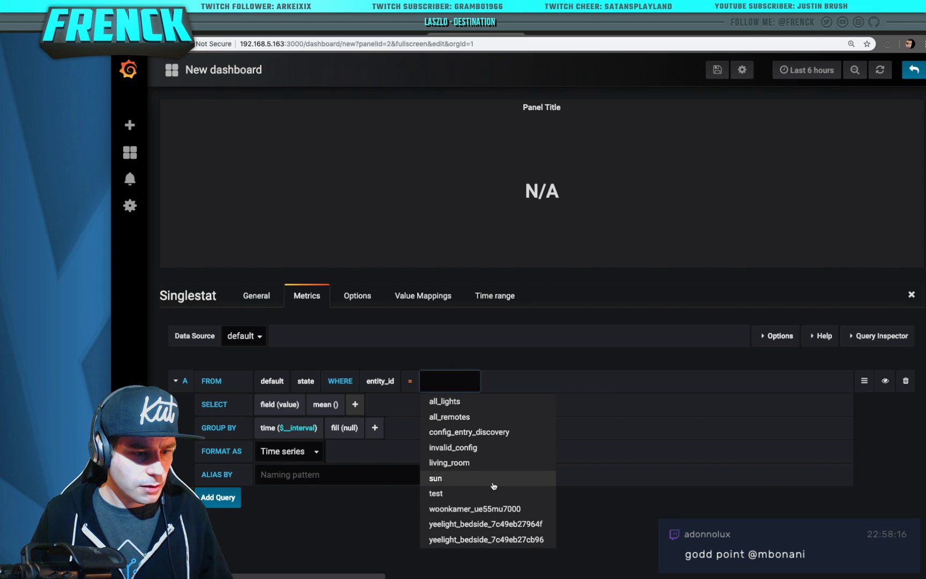
pyautogui.click(436, 493)
# Confirm the Singlestat shows 2, remove an extra second query, and return to the dashboard
pyautogui.moveTo(530, 185); pyautogui.dragTo(588, 203)
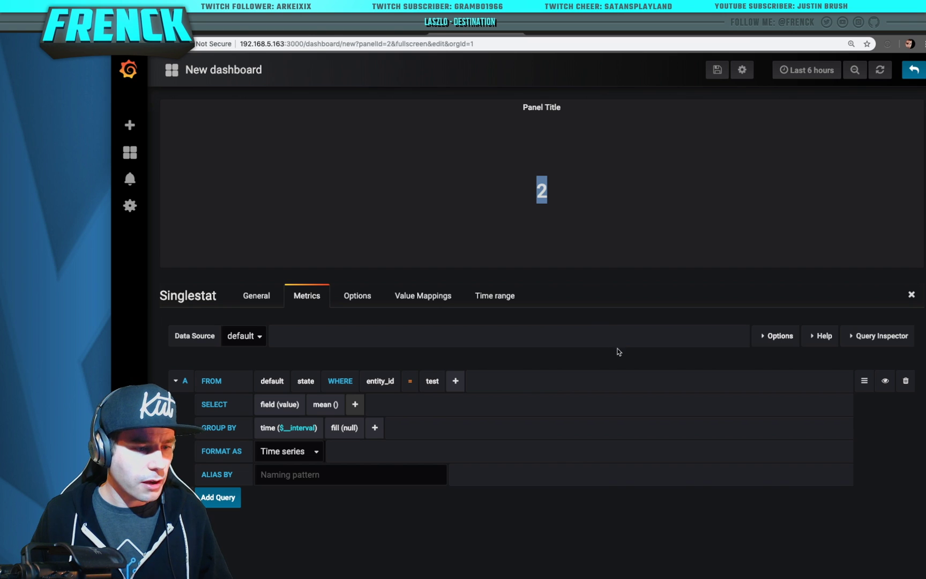
pyautogui.click(334, 474)
pyautogui.click(217, 497)
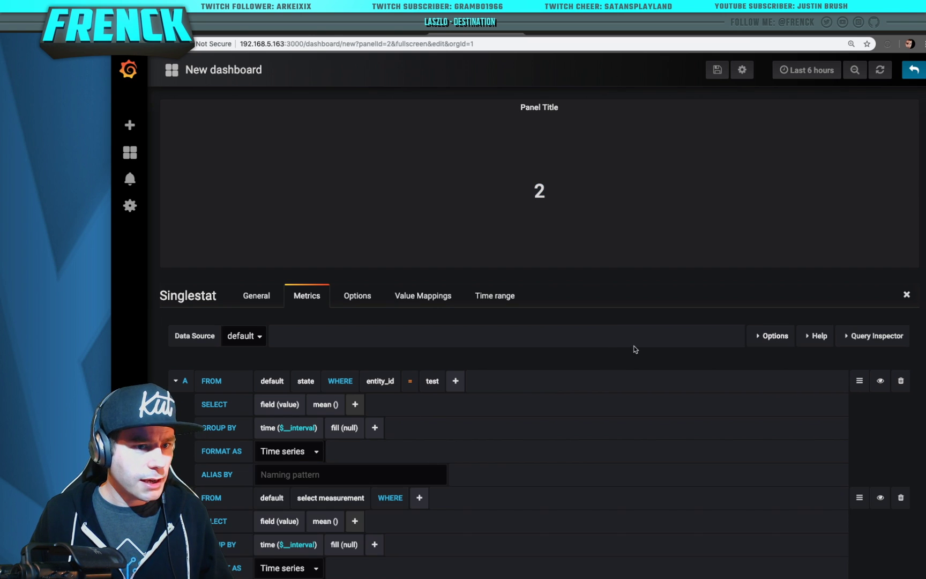
pyautogui.scroll(-3, 528, 325)
pyautogui.click(899, 426)
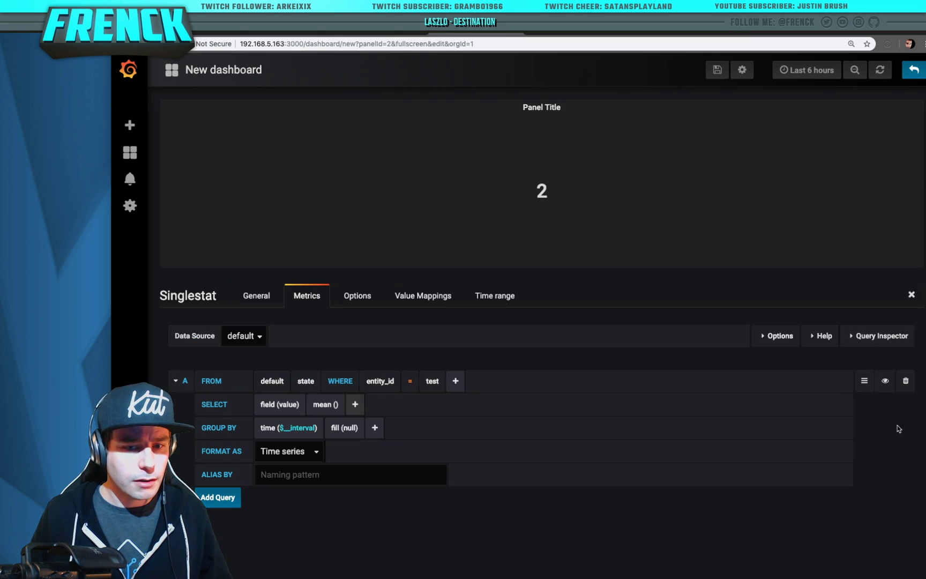
pyautogui.click(913, 70)
# Shrink and reposition the Grafana and Chronograf windows
pyautogui.doubleClick(469, 33)
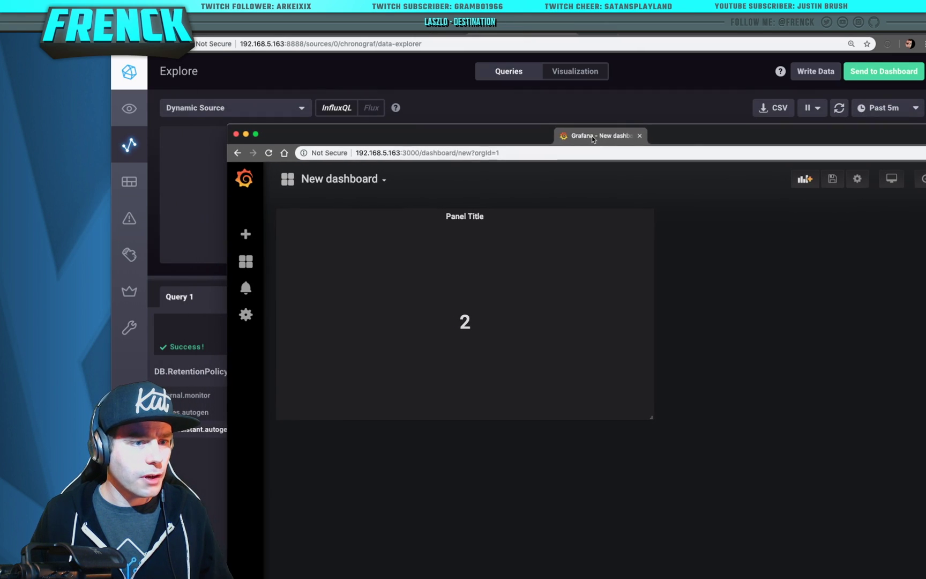
pyautogui.moveTo(512, 133); pyautogui.dragTo(789, 185)
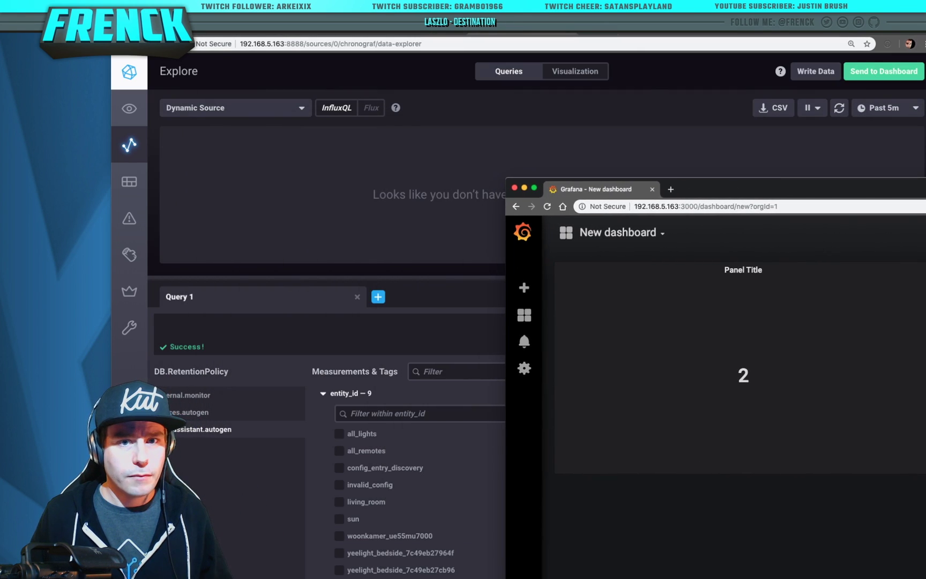
pyautogui.doubleClick(706, 27)
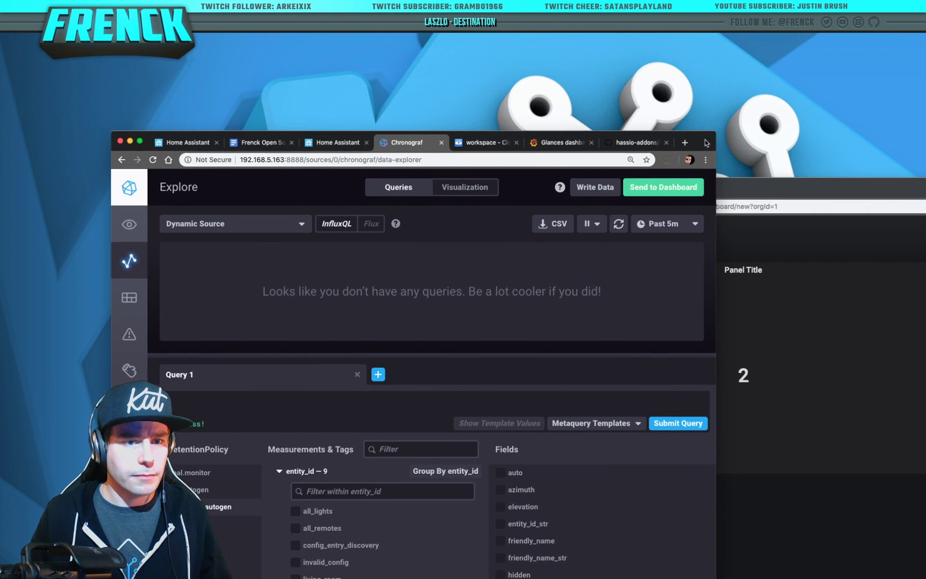
pyautogui.moveTo(706, 143); pyautogui.dragTo(623, 66)
# Set sensor.test to state 2 and then to state 1 in Home Assistant
pyautogui.click(256, 68)
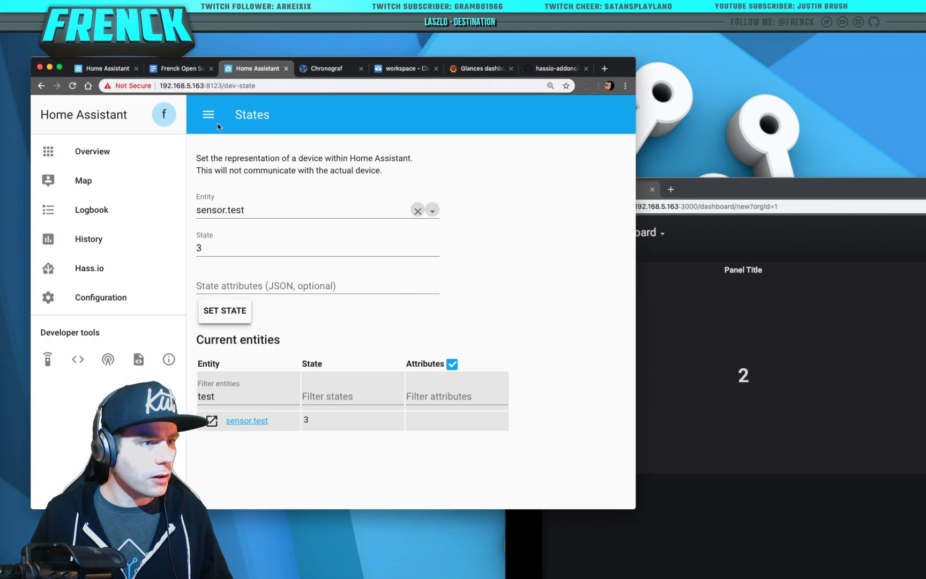
pyautogui.doubleClick(230, 251)
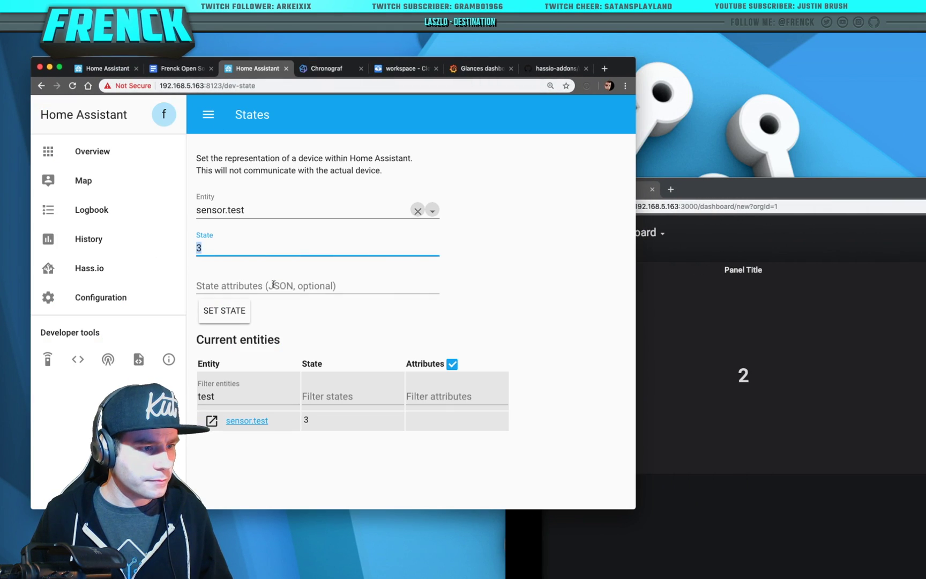
pyautogui.write('2')
pyautogui.click(242, 321)
pyautogui.click(237, 268)
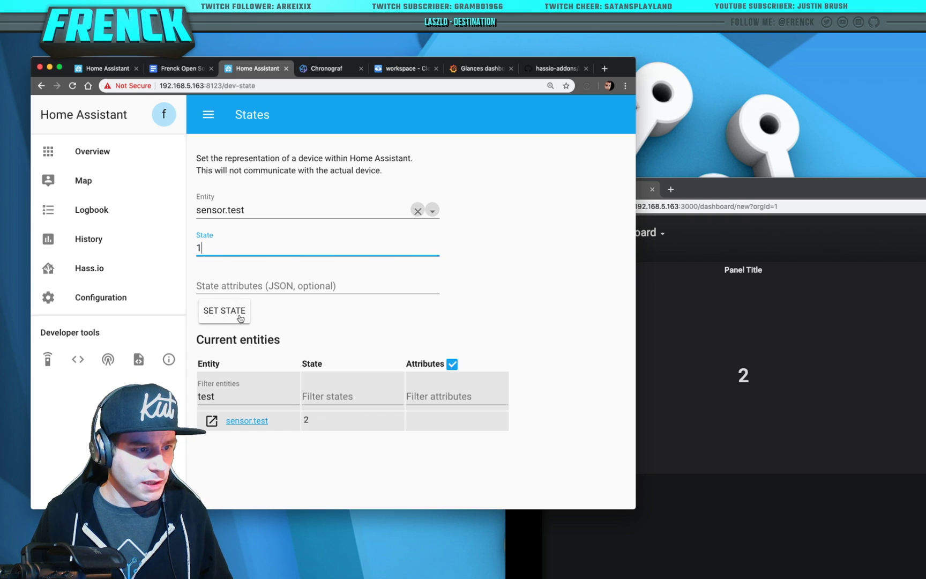
pyautogui.write('1')
pyautogui.click(240, 319)
# Refresh the Grafana dashboard so the Singlestat mean updates to 1.8
pyautogui.moveTo(812, 193); pyautogui.dragTo(437, 103)
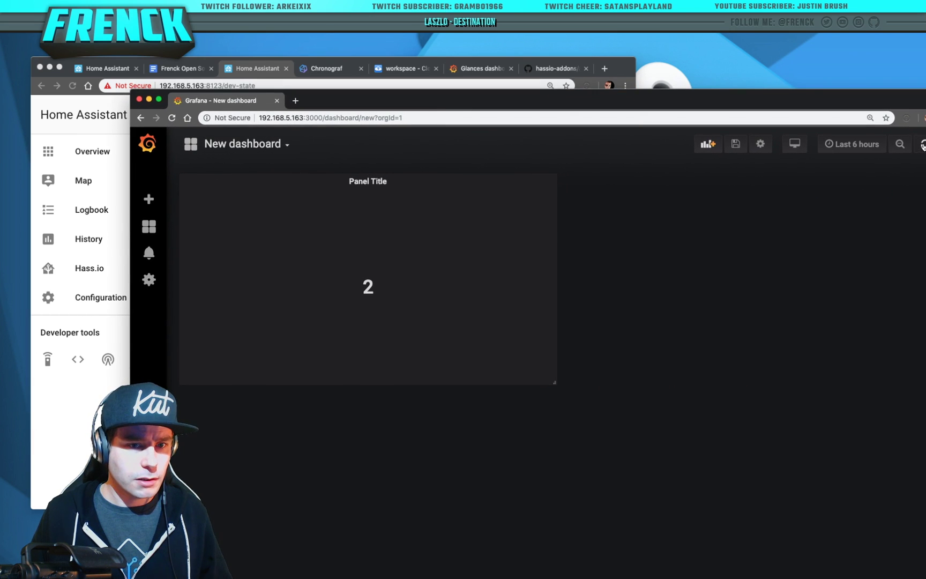
pyautogui.click(923, 144)
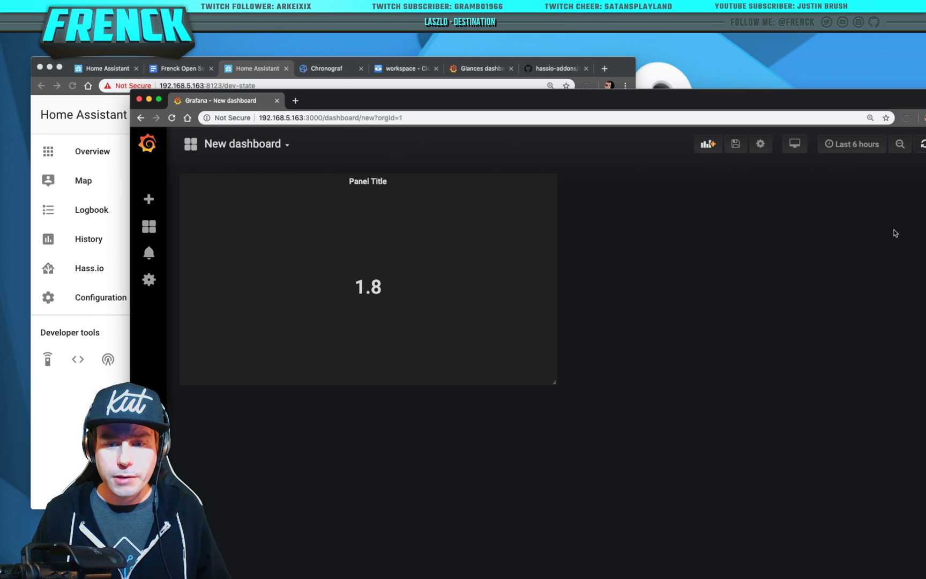
pyautogui.click(390, 184)
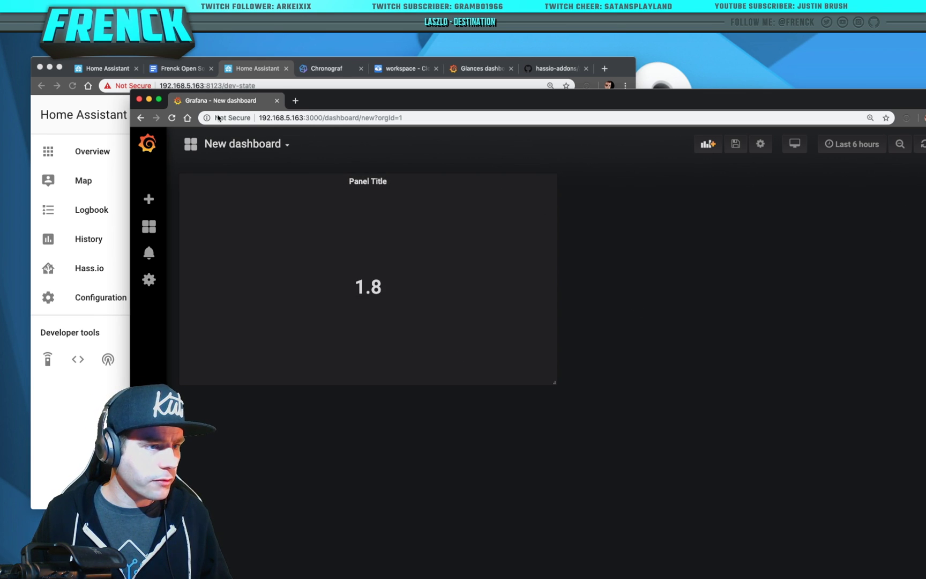
# Add a Graph panel to the dashboard and query the state measurement
pyautogui.click(707, 143)
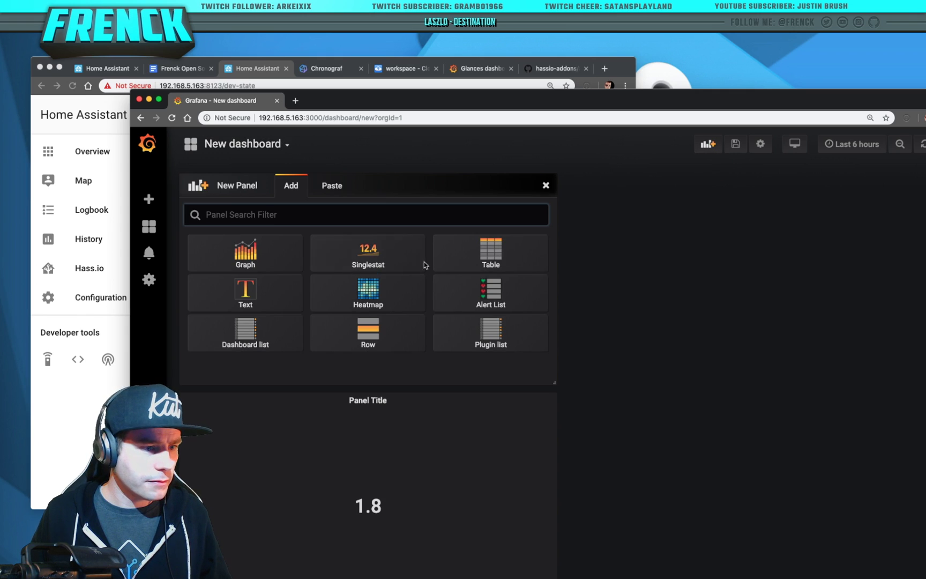
pyautogui.click(258, 264)
pyautogui.click(390, 183)
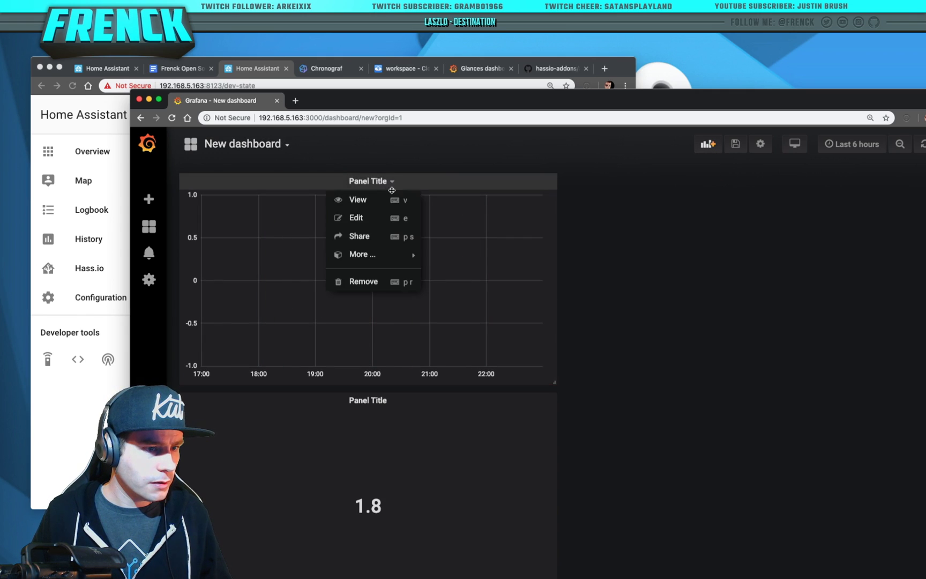
pyautogui.click(360, 216)
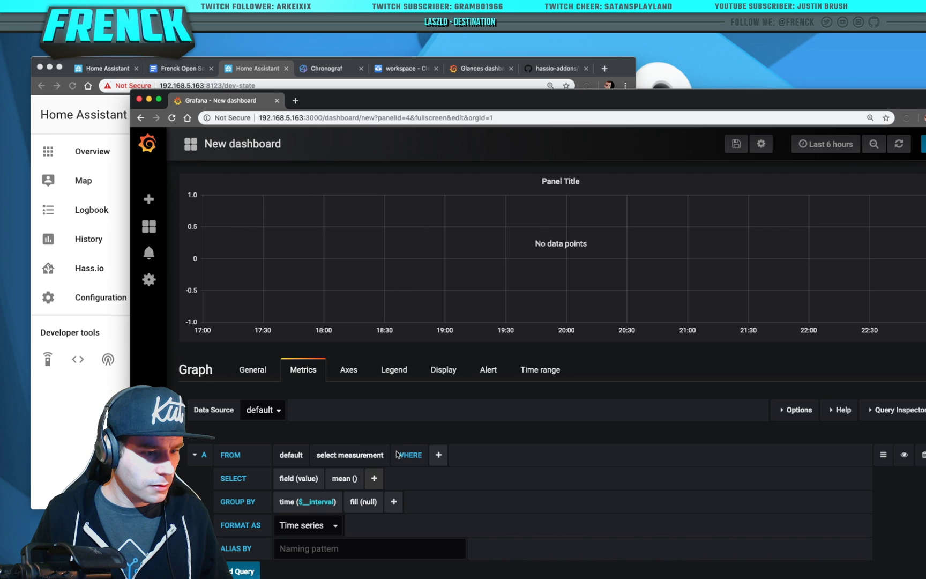
pyautogui.click(371, 455)
pyautogui.click(380, 479)
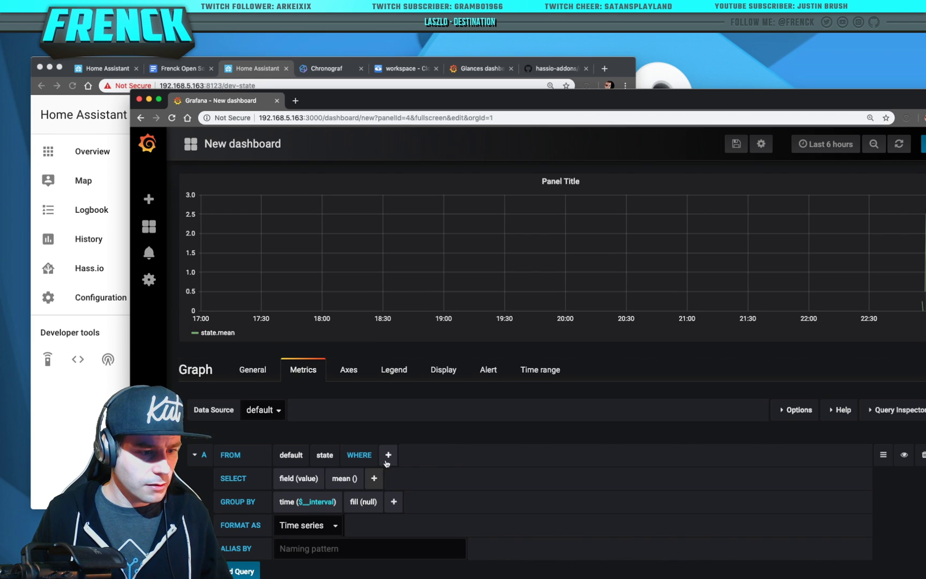
# Filter the graph to entity_id = test, keep Time series format, and return to the dashboard
pyautogui.click(388, 454)
pyautogui.click(394, 491)
pyautogui.click(469, 454)
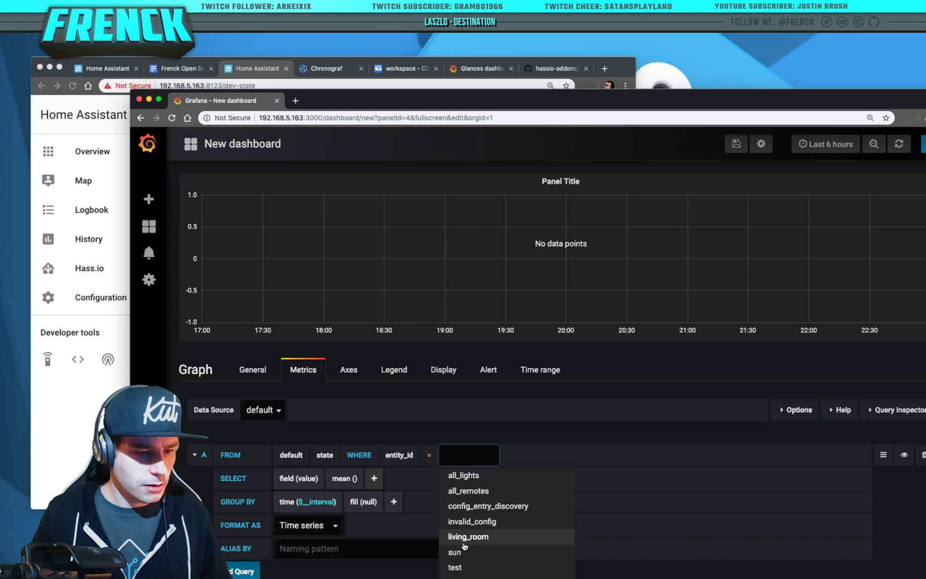
pyautogui.click(469, 566)
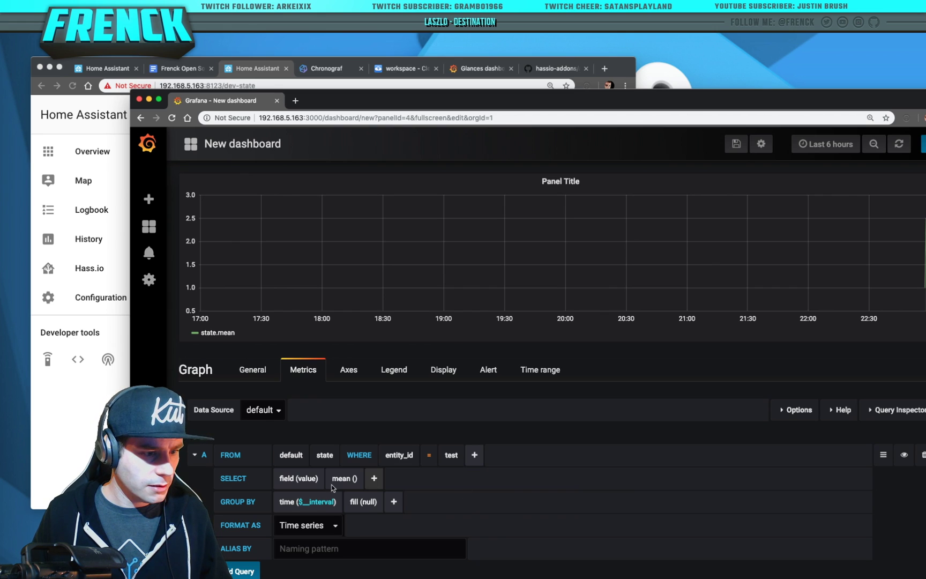
pyautogui.click(336, 530)
pyautogui.click(303, 525)
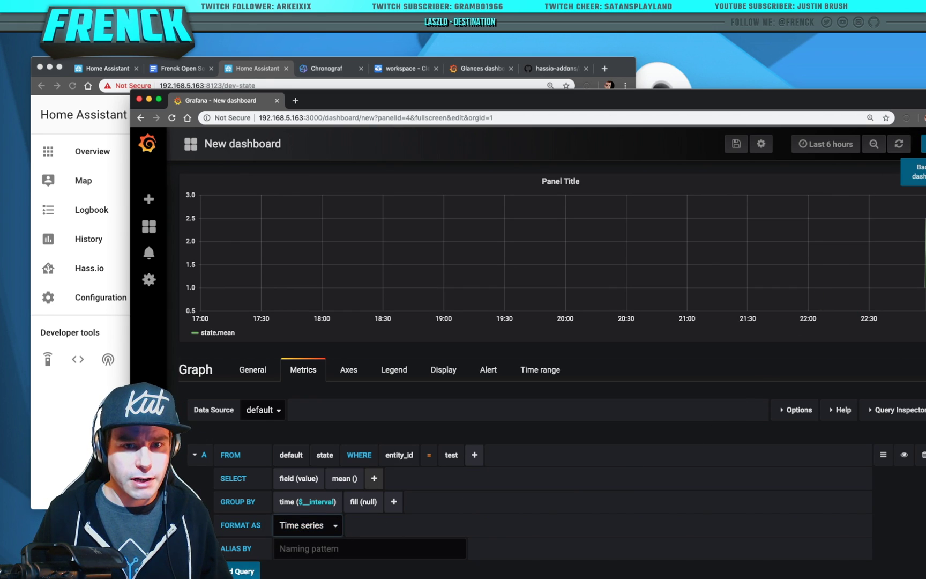
pyautogui.click(922, 144)
pyautogui.click(852, 143)
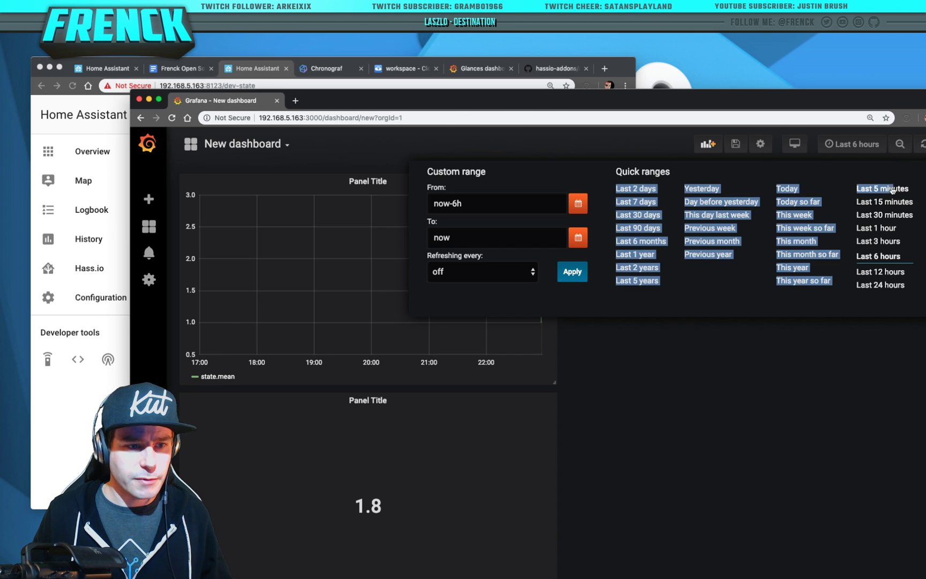
pyautogui.click(891, 189)
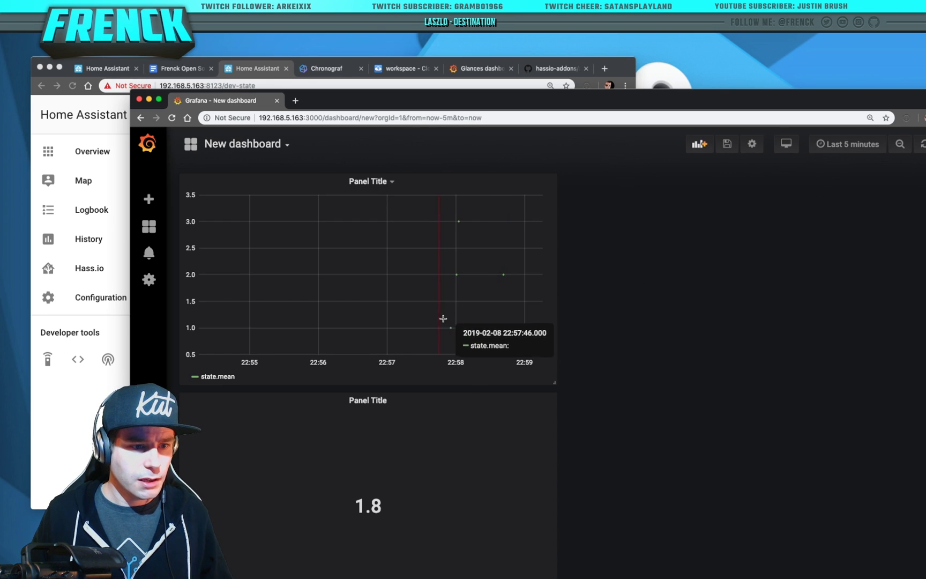
pyautogui.click(392, 181)
pyautogui.click(392, 181)
pyautogui.click(380, 219)
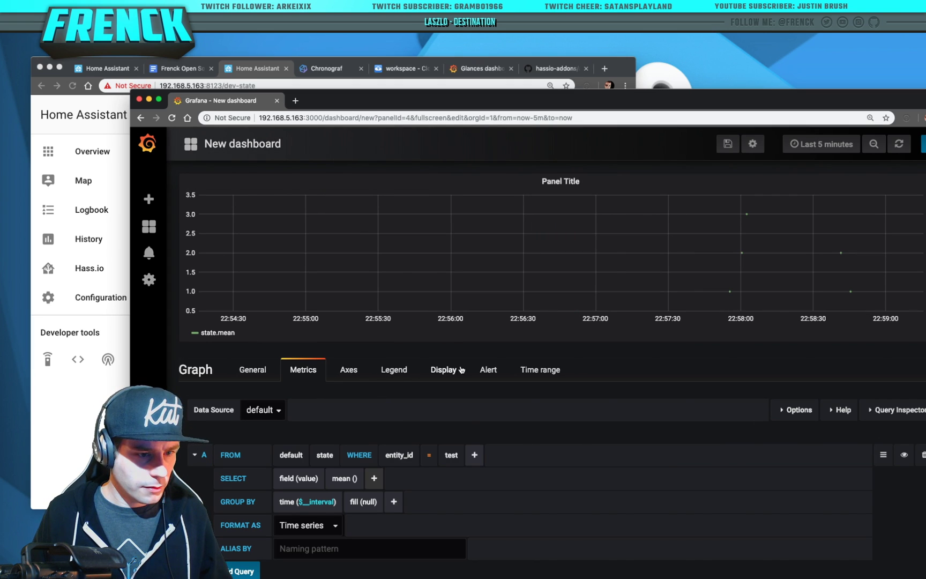
pyautogui.click(249, 370)
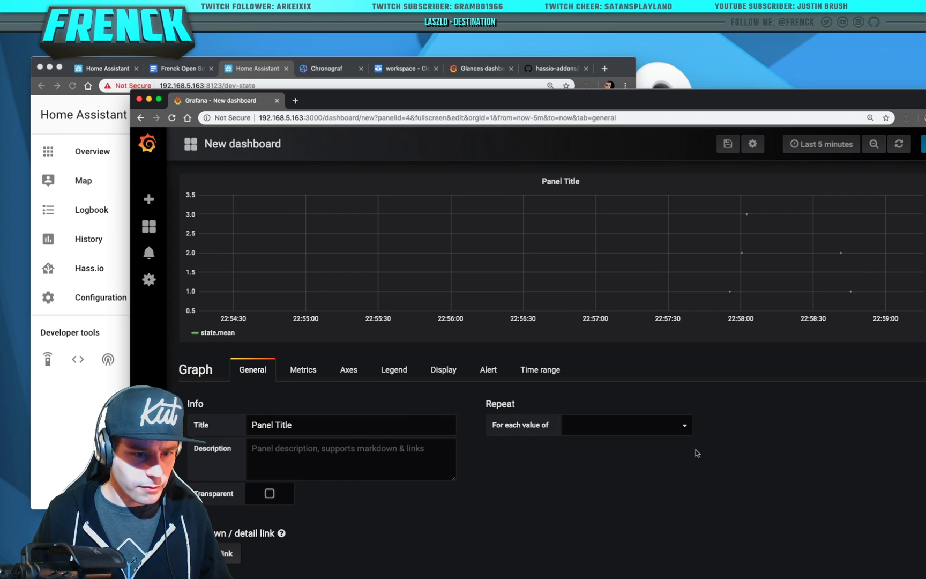
pyautogui.click(667, 425)
pyautogui.click(768, 424)
pyautogui.click(319, 375)
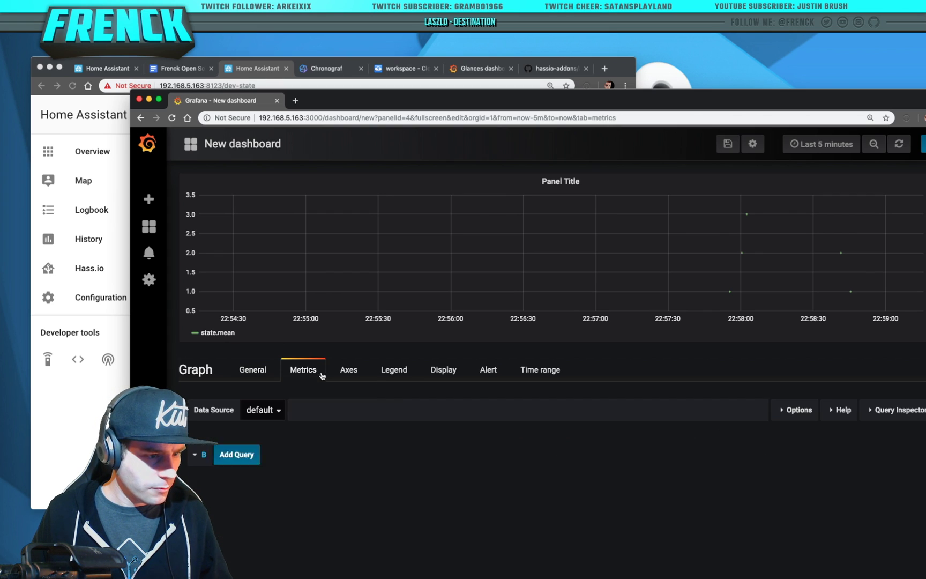
pyautogui.click(351, 373)
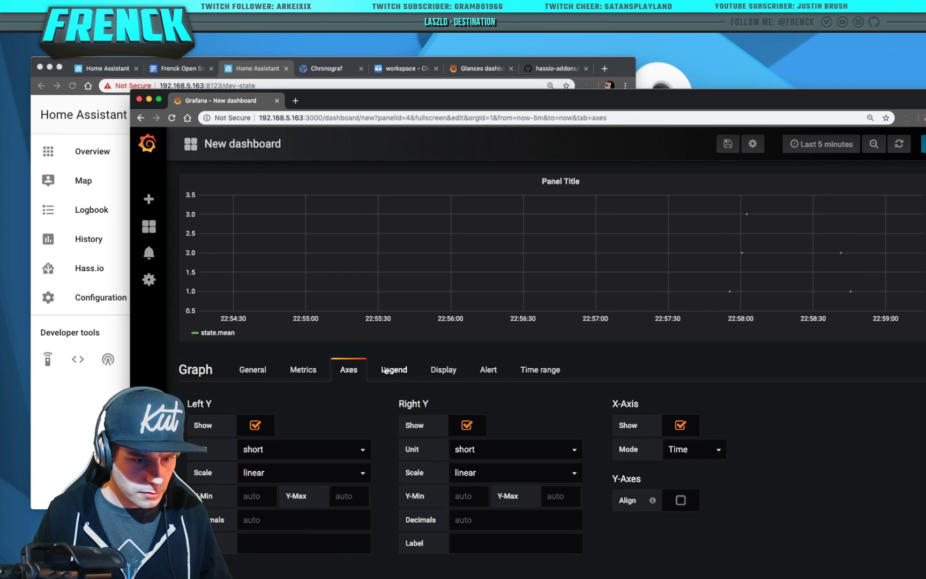
pyautogui.click(392, 370)
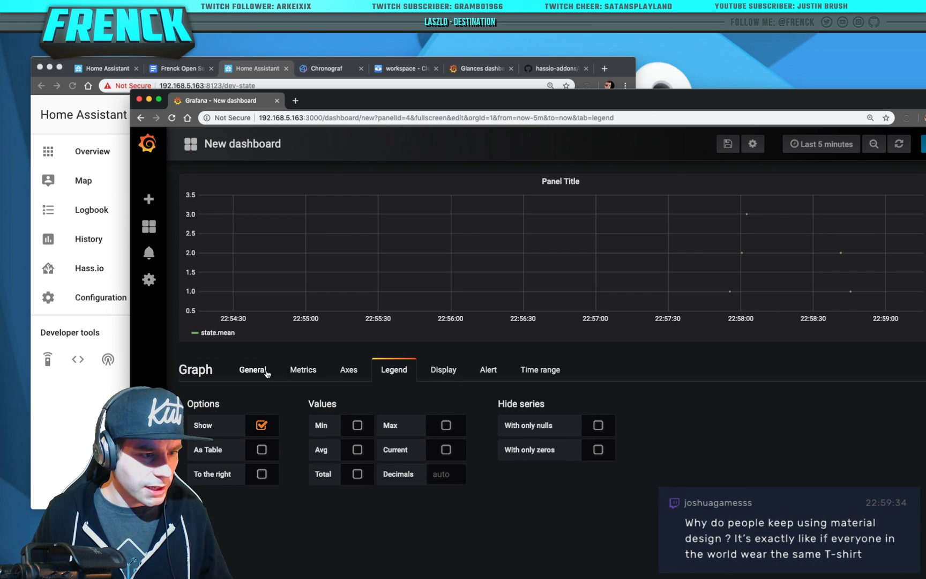
pyautogui.click(308, 372)
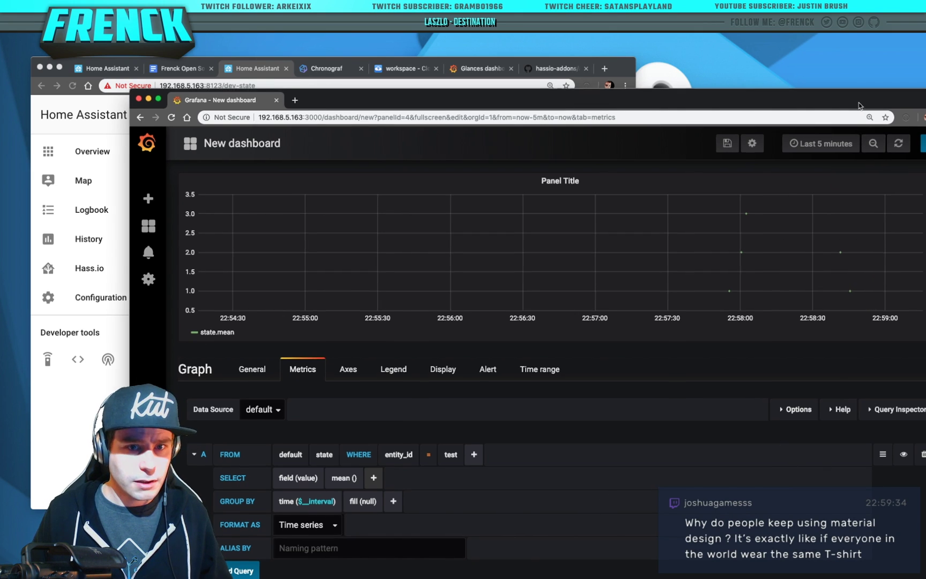
# Review the graph's query options, keep the x-axis in Time mode, and check legend settings
pyautogui.moveTo(857, 102); pyautogui.dragTo(823, 52)
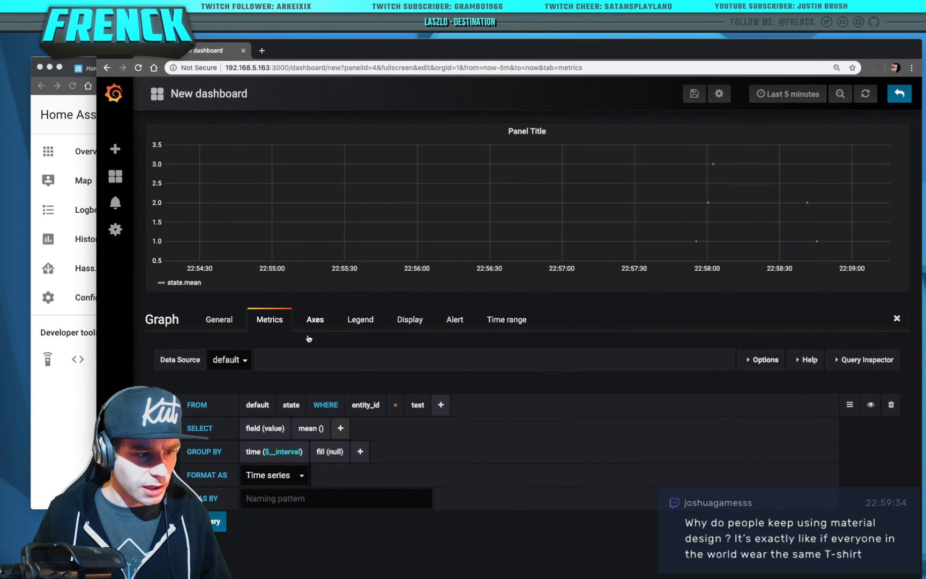
pyautogui.click(762, 359)
pyautogui.click(798, 360)
pyautogui.click(315, 320)
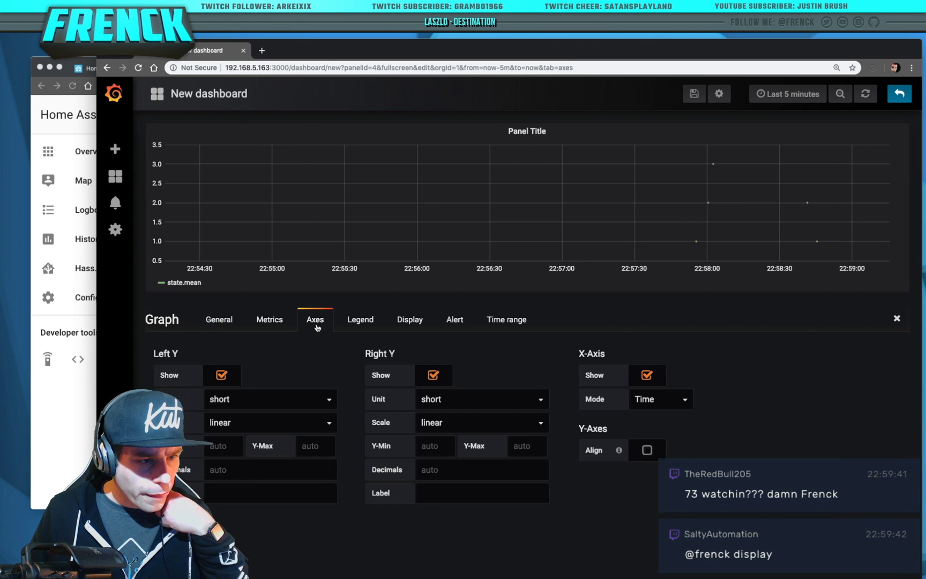
pyautogui.click(663, 399)
pyautogui.click(665, 399)
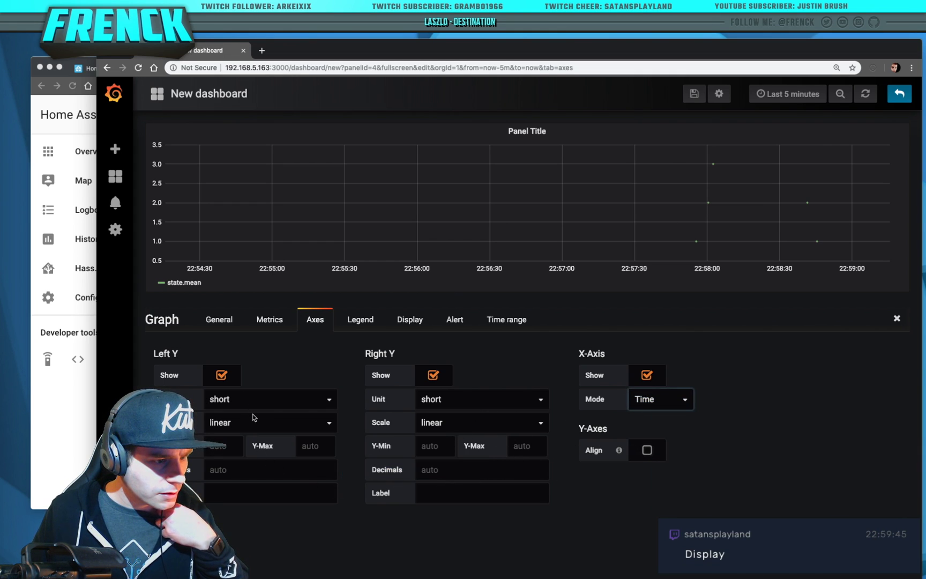
pyautogui.click(364, 323)
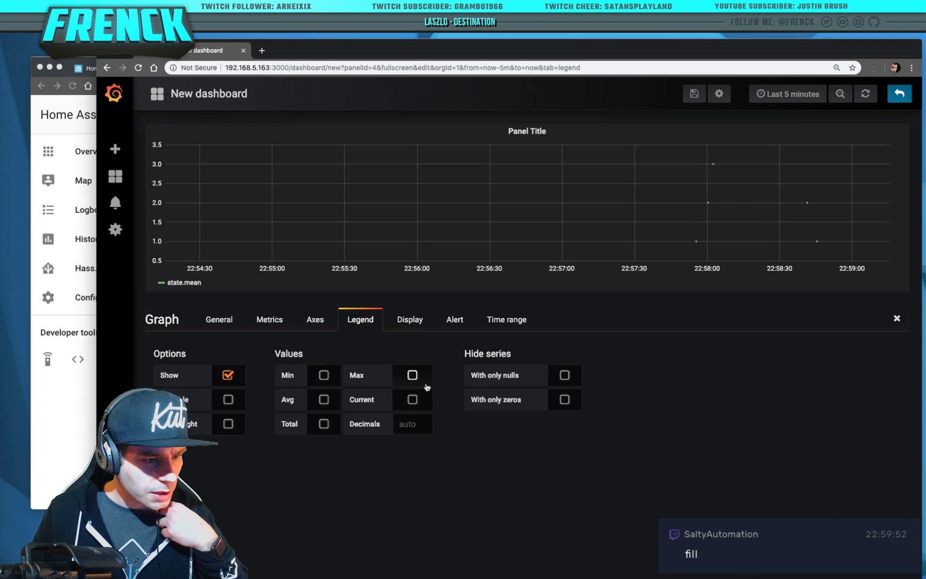
# Set the graph's Null value display to 'connected' and go back to the dashboard
pyautogui.click(410, 320)
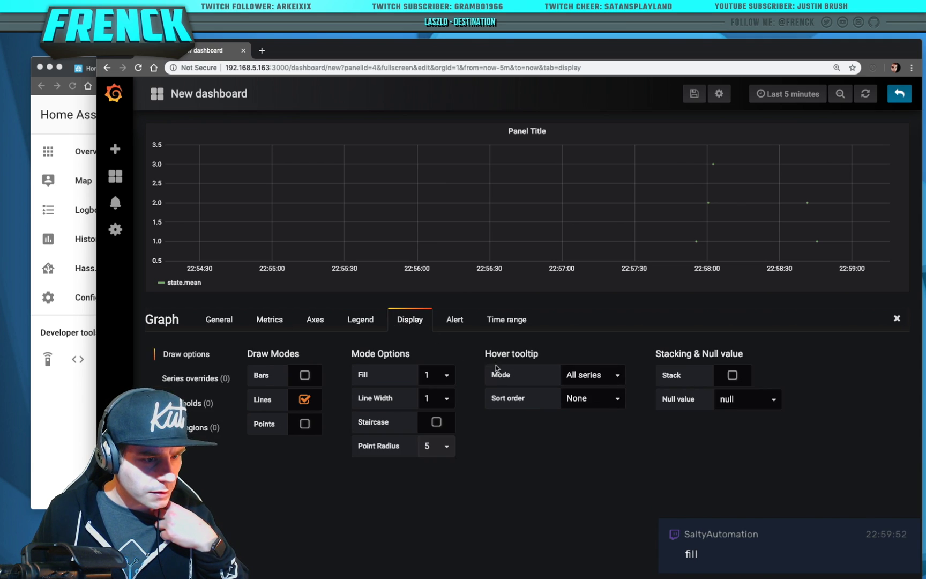
pyautogui.click(728, 404)
pyautogui.click(734, 387)
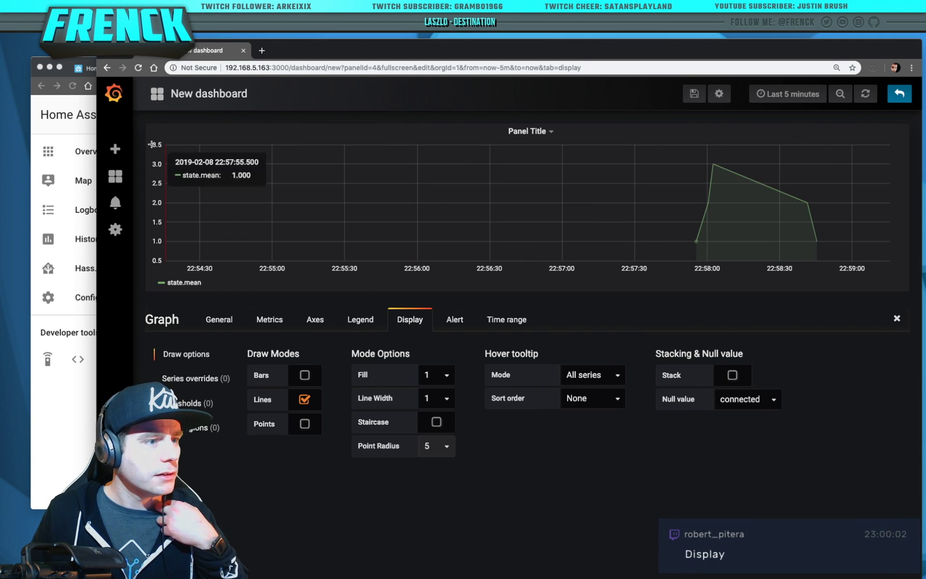
pyautogui.click(899, 94)
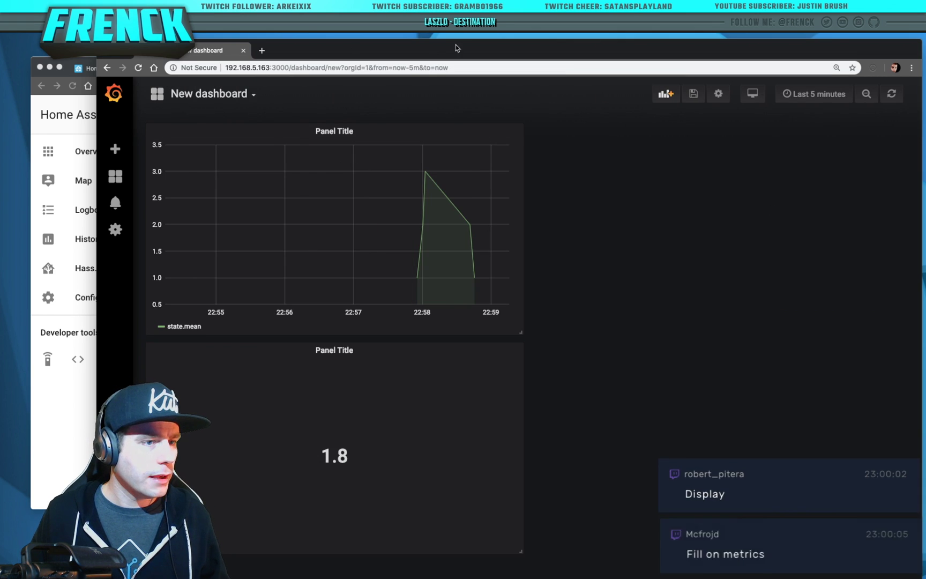
# Set sensor.test to 2, then 10, then 5 in Home Assistant's States tool
pyautogui.hotkey('ctrl', 'alt', 'Right')
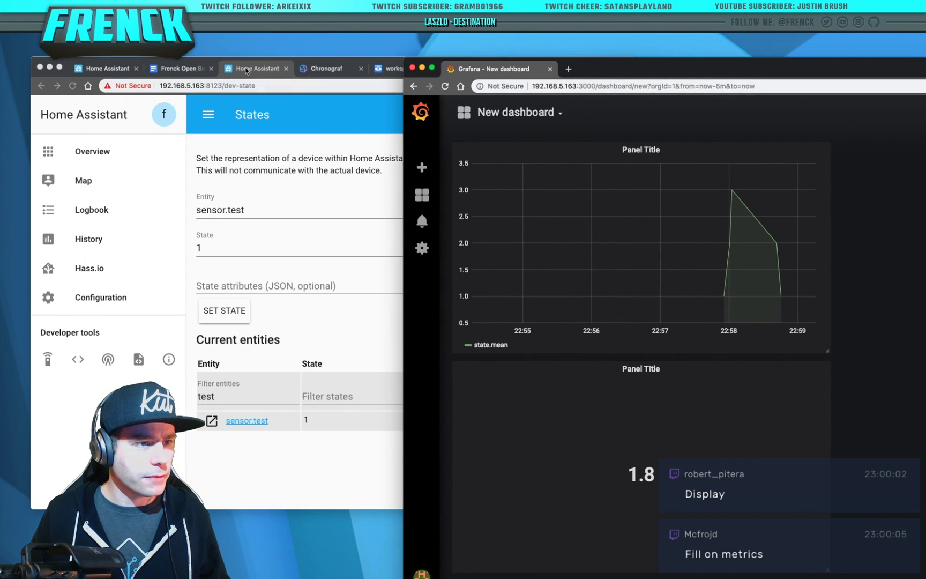
pyautogui.click(246, 72)
pyautogui.click(240, 310)
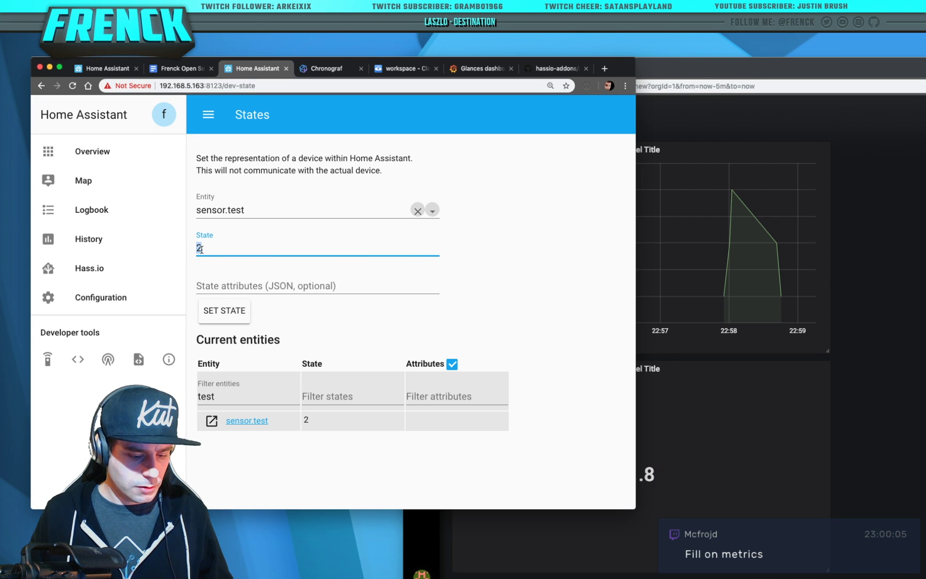
pyautogui.press('BackSpace')
pyautogui.write('10')
pyautogui.click(214, 315)
pyautogui.click(201, 247)
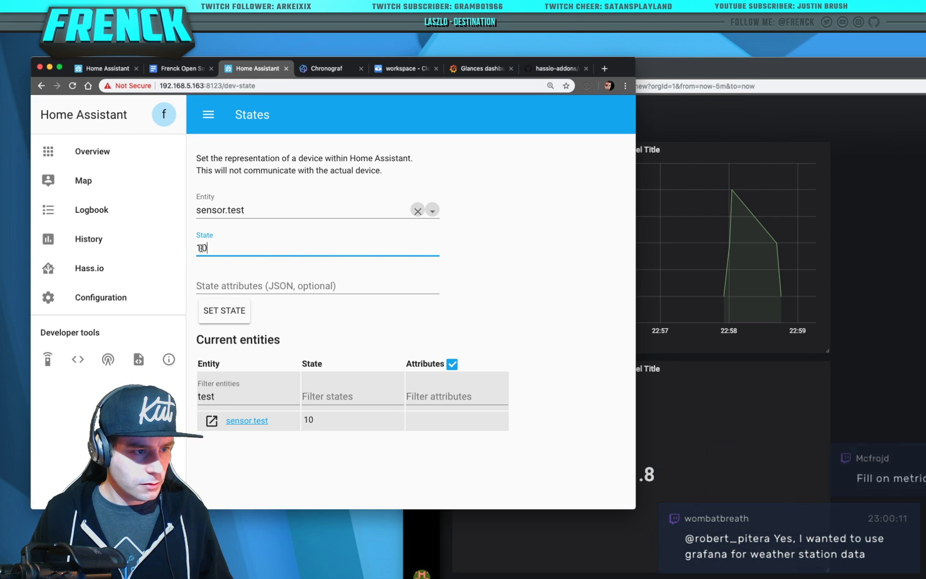
pyautogui.click(236, 311)
# Refresh the Grafana dashboard to show the spike to 10, then bring Home Assistant back
pyautogui.click(890, 73)
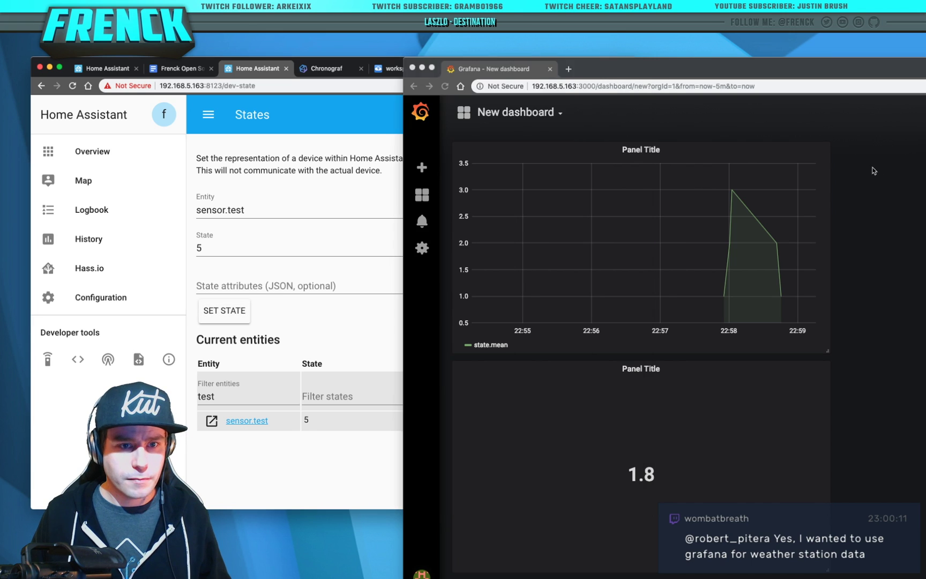
pyautogui.moveTo(890, 73); pyautogui.dragTo(694, 61)
pyautogui.moveTo(894, 59); pyautogui.dragTo(774, 59)
pyautogui.click(878, 85)
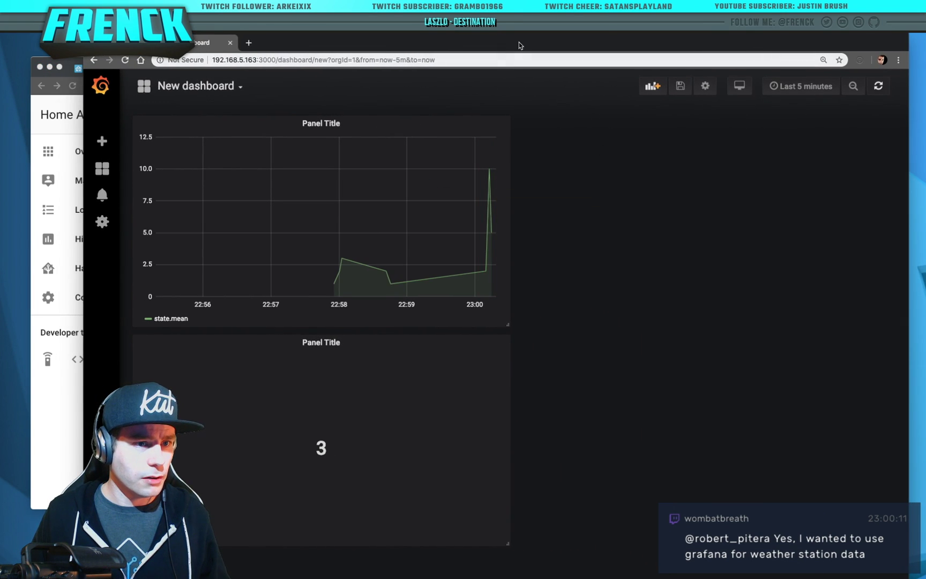
pyautogui.moveTo(518, 45); pyautogui.dragTo(750, 44)
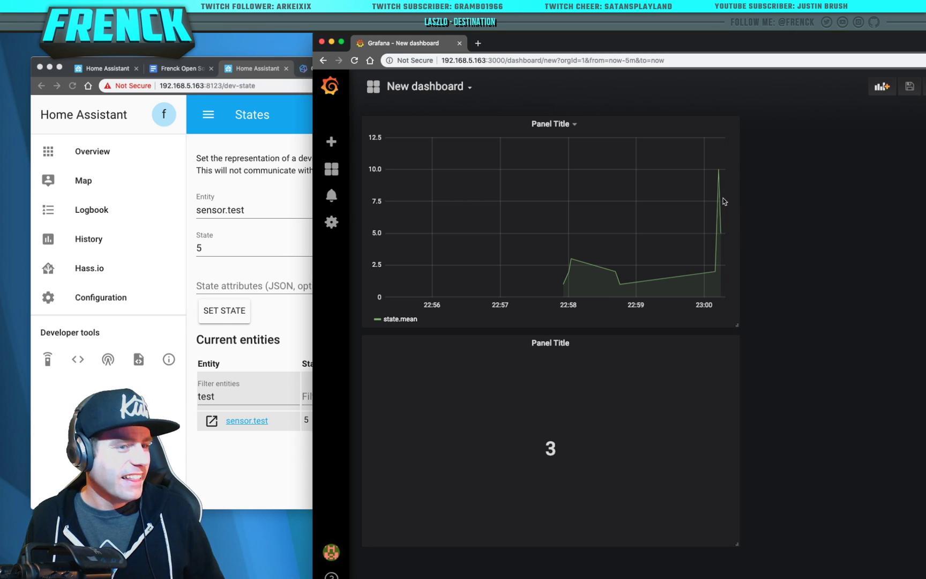
pyautogui.click(290, 181)
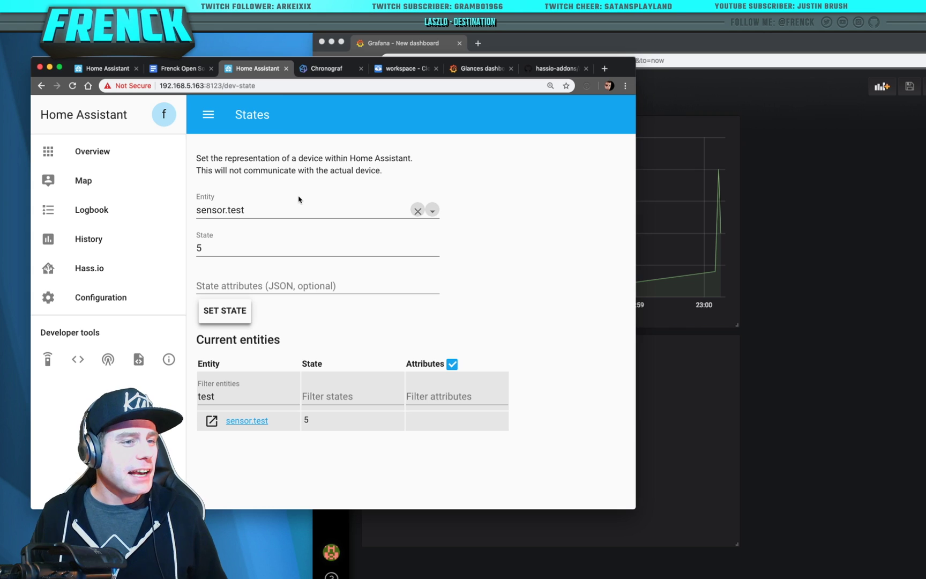
# Save the sensor dashboard as 'New dashboard Copy' while switching to the Glances dashboard
pyautogui.click(890, 230)
pyautogui.click(429, 87)
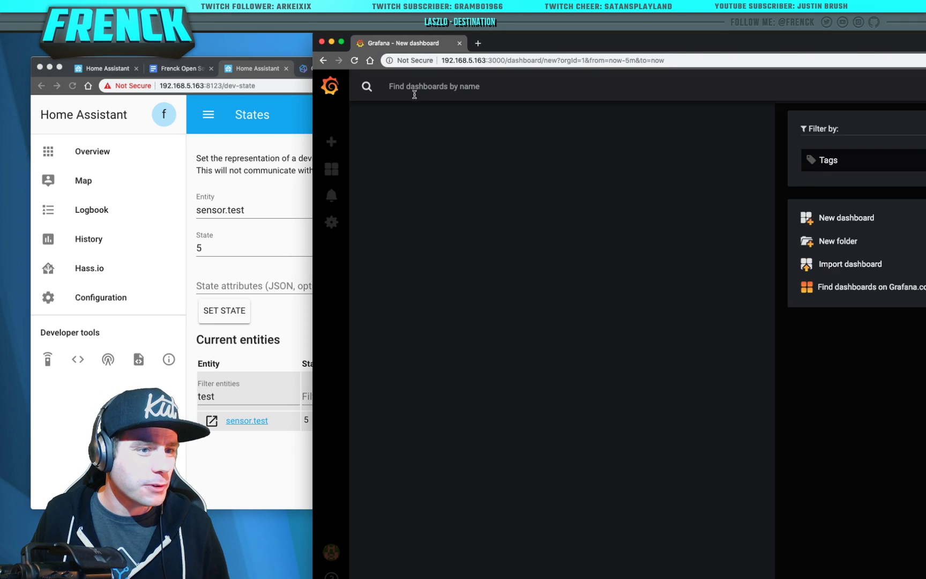
pyautogui.click(428, 154)
pyautogui.click(667, 215)
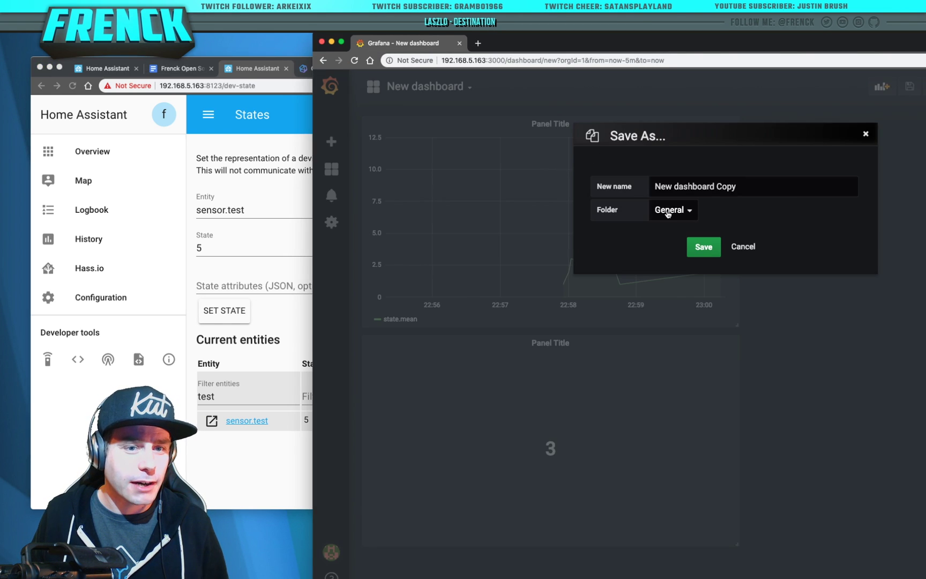
pyautogui.click(694, 249)
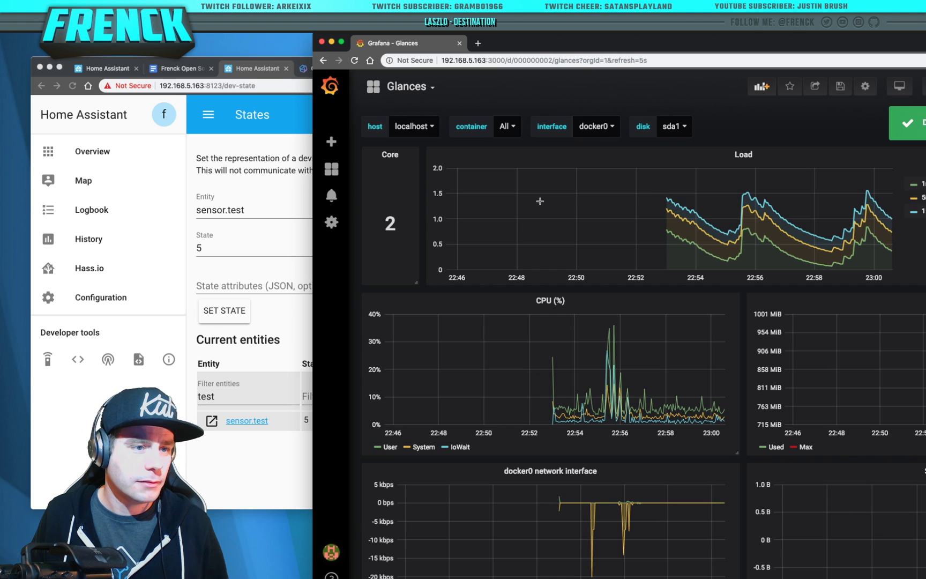
pyautogui.moveTo(883, 42); pyautogui.dragTo(747, 34)
# View Chronograf's Data Explorer, then open Grafana.com's Glances dashboard page (ID 2387)
pyautogui.click(134, 233)
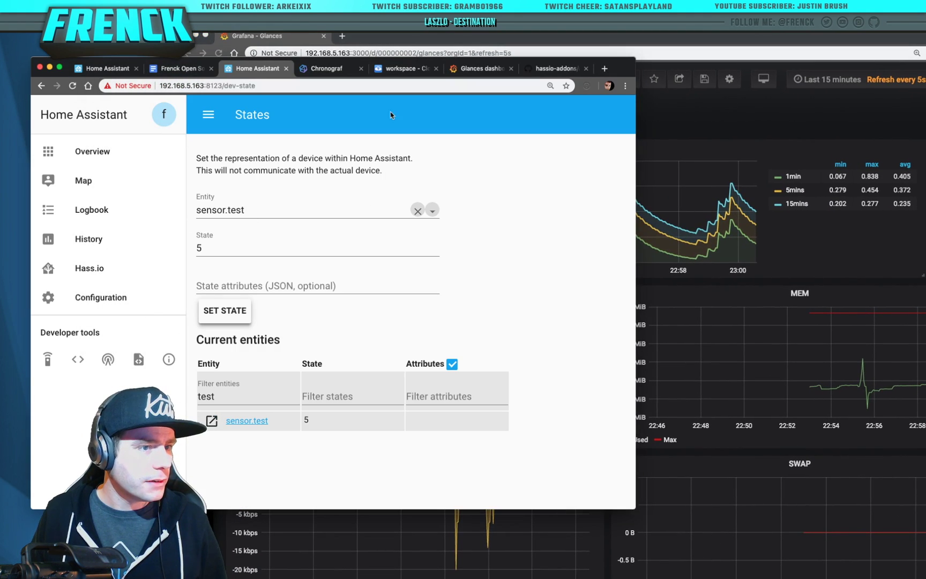
pyautogui.click(351, 73)
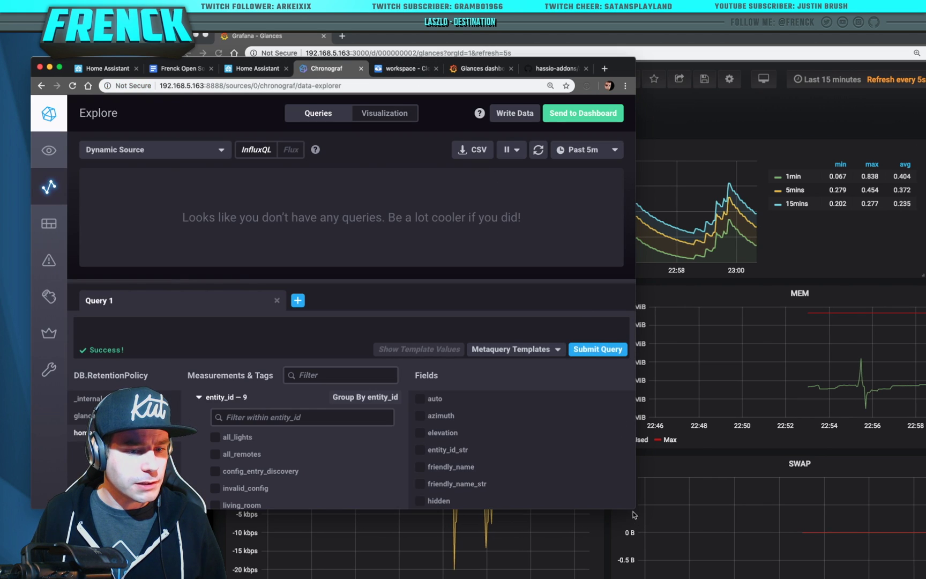
pyautogui.moveTo(634, 509); pyautogui.dragTo(809, 549)
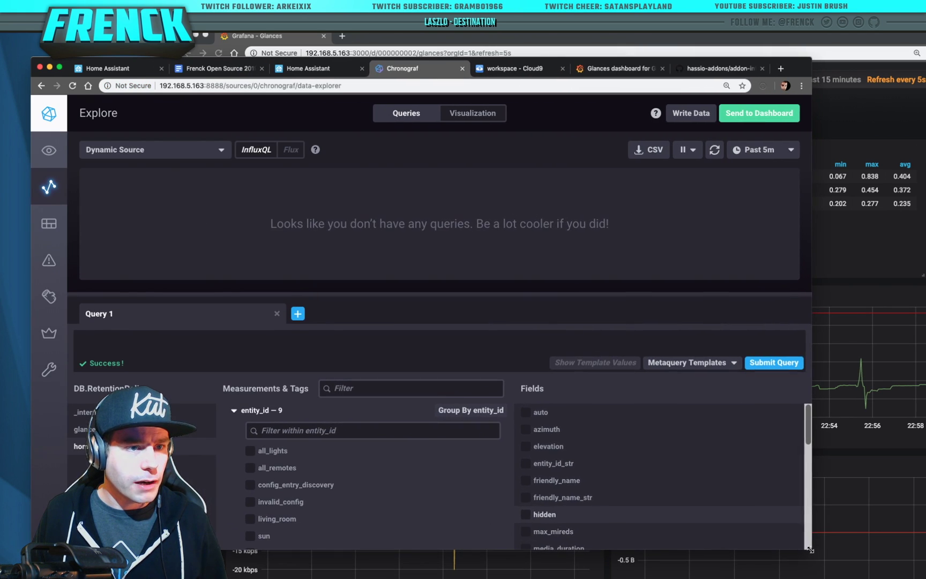
pyautogui.click(535, 72)
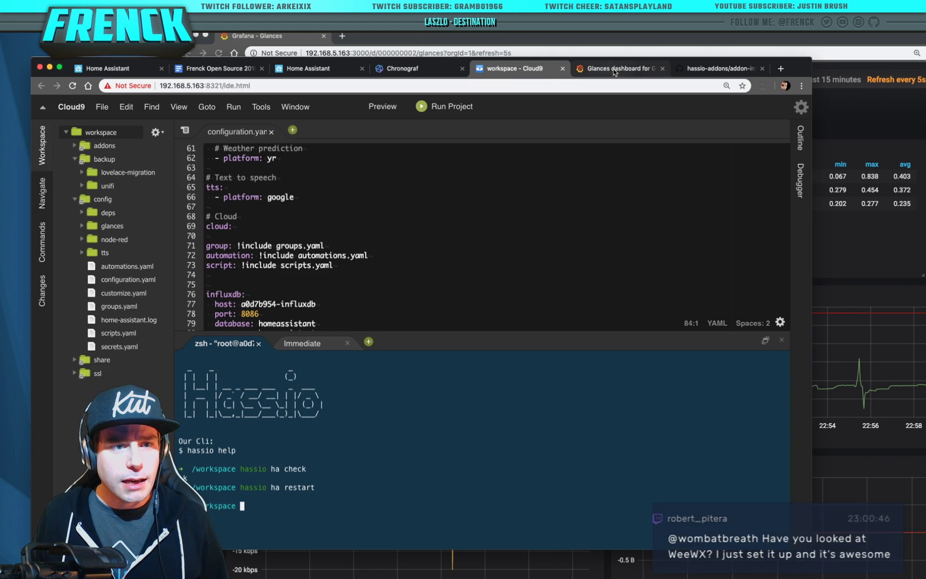
pyautogui.click(619, 68)
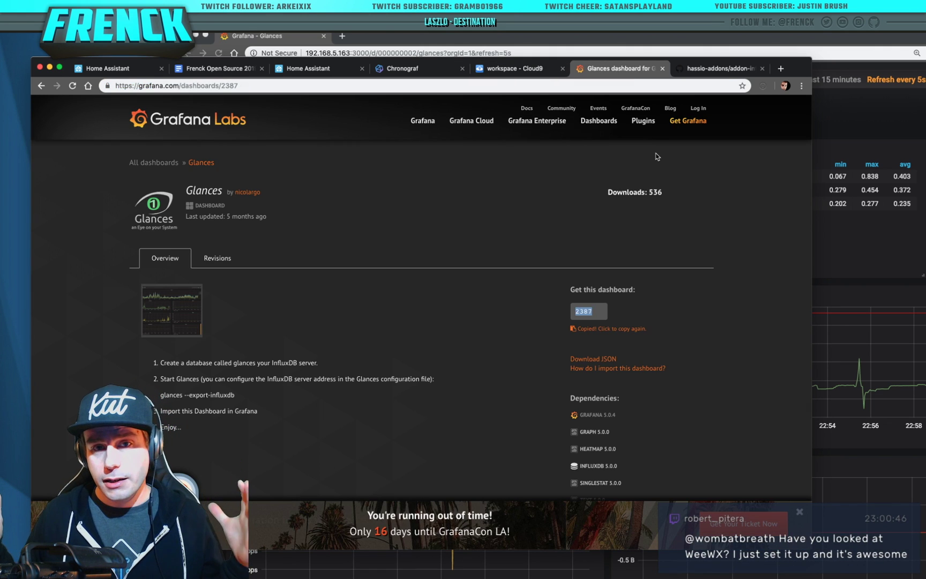